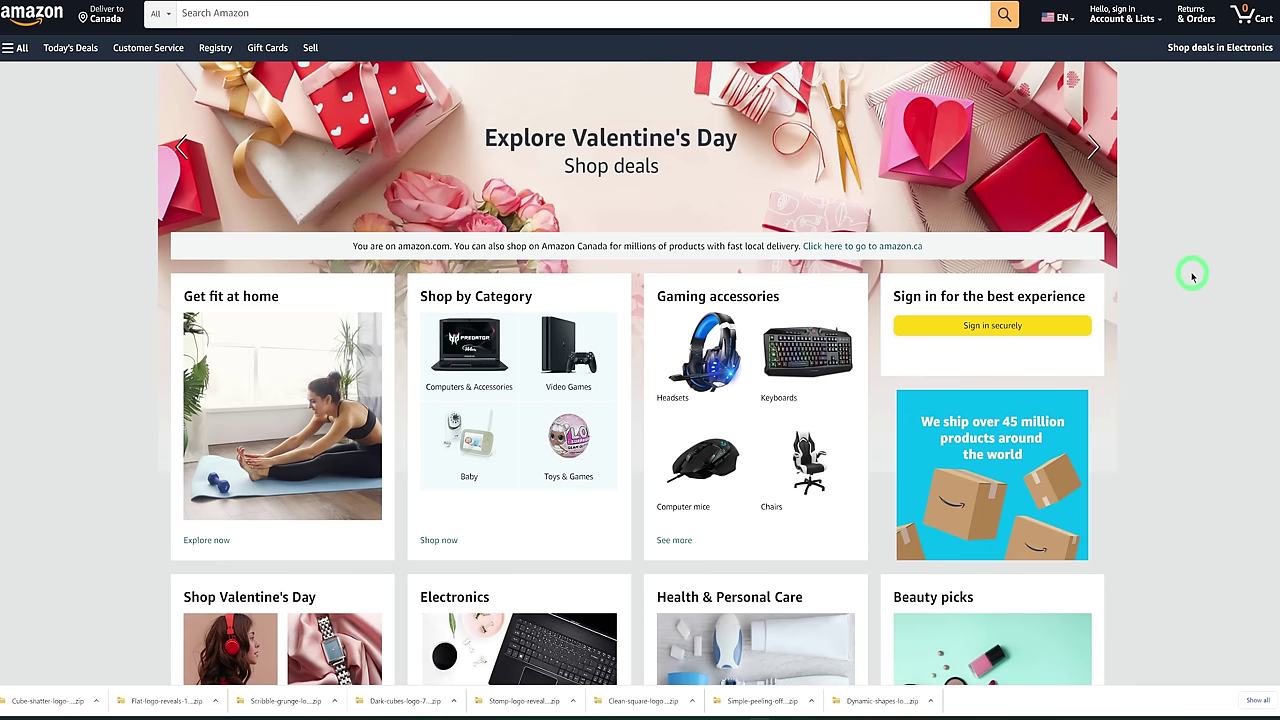
# Search the store for "children story books" and narrow the search to "children story books 5-7 year old"
pyautogui.click(474, 15)
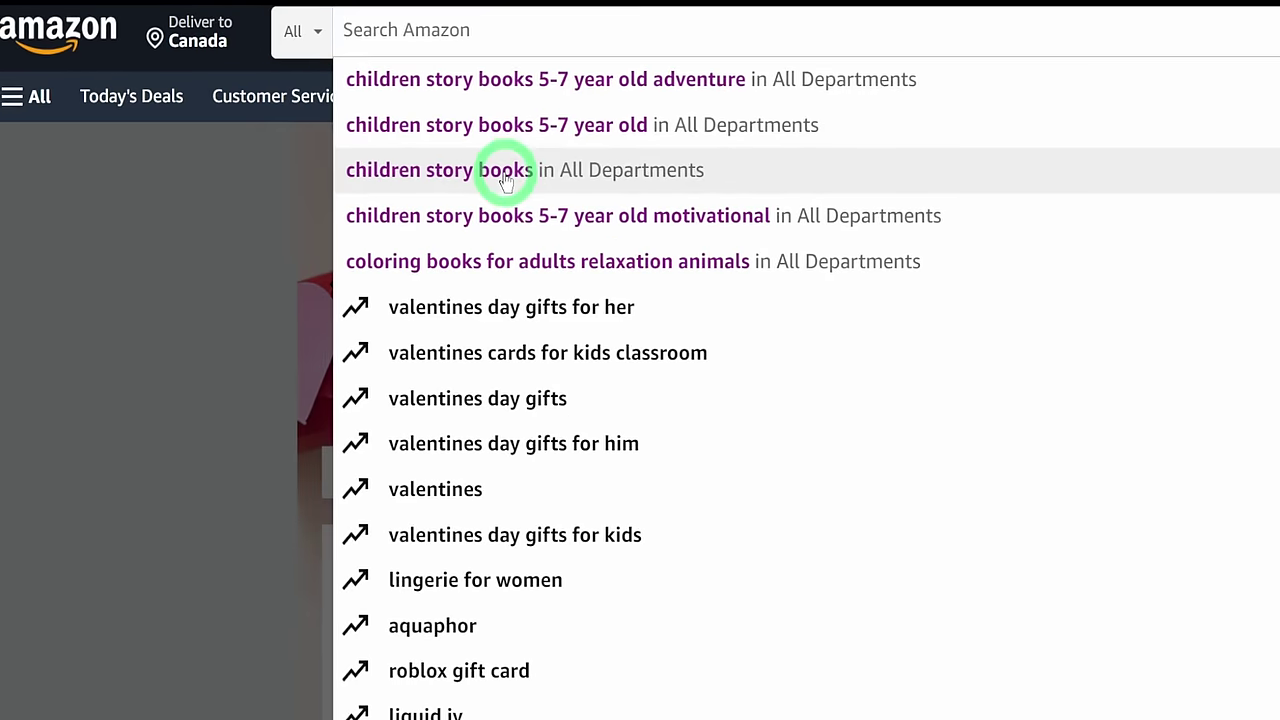
pyautogui.click(505, 178)
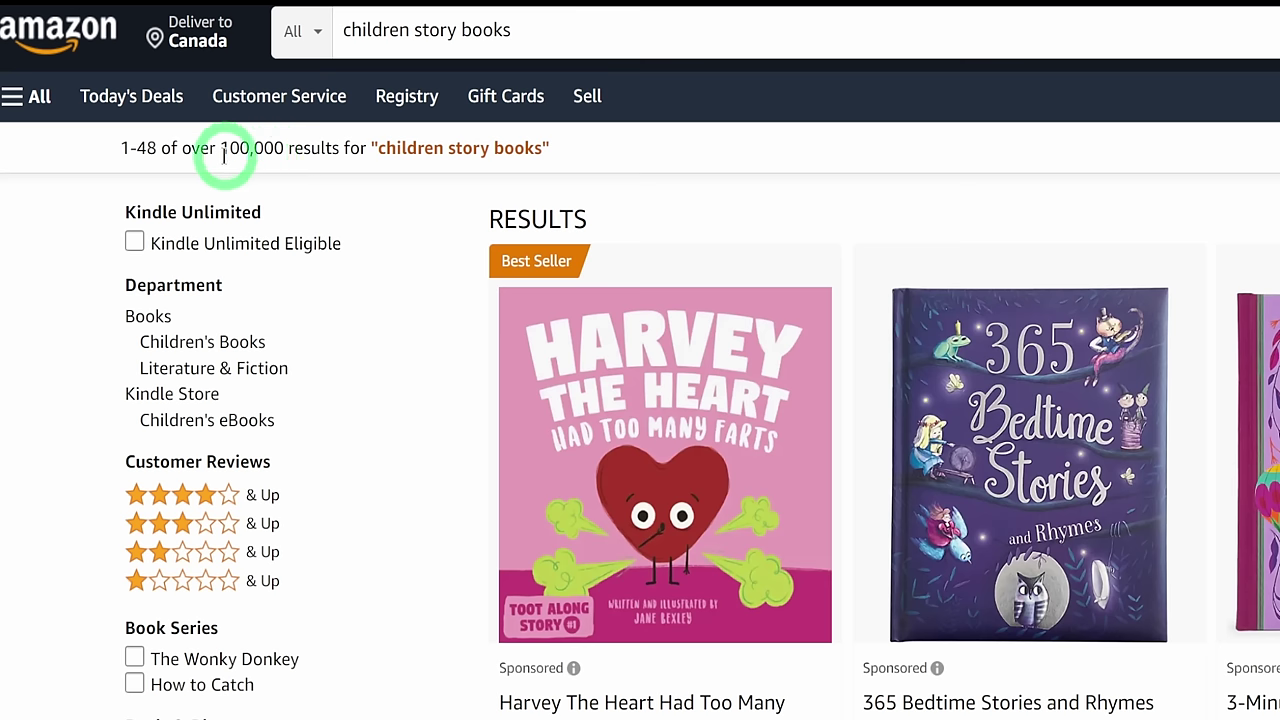
pyautogui.click(528, 32)
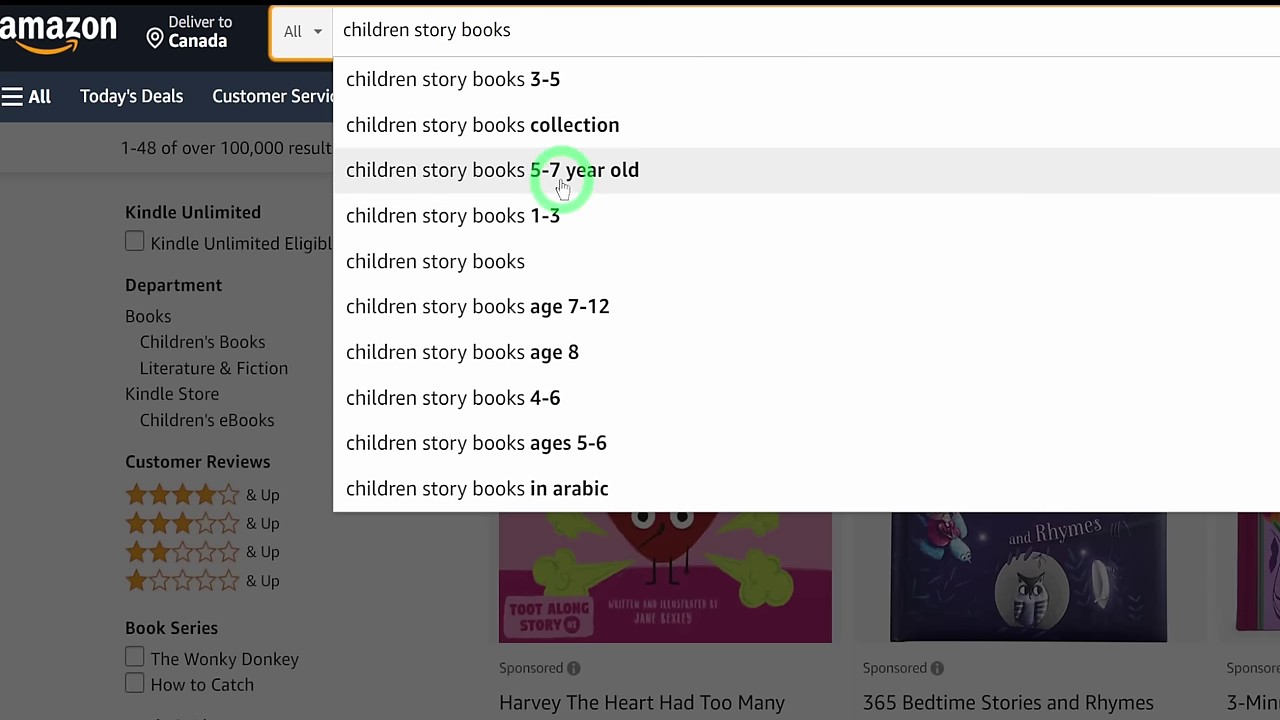
pyautogui.click(562, 172)
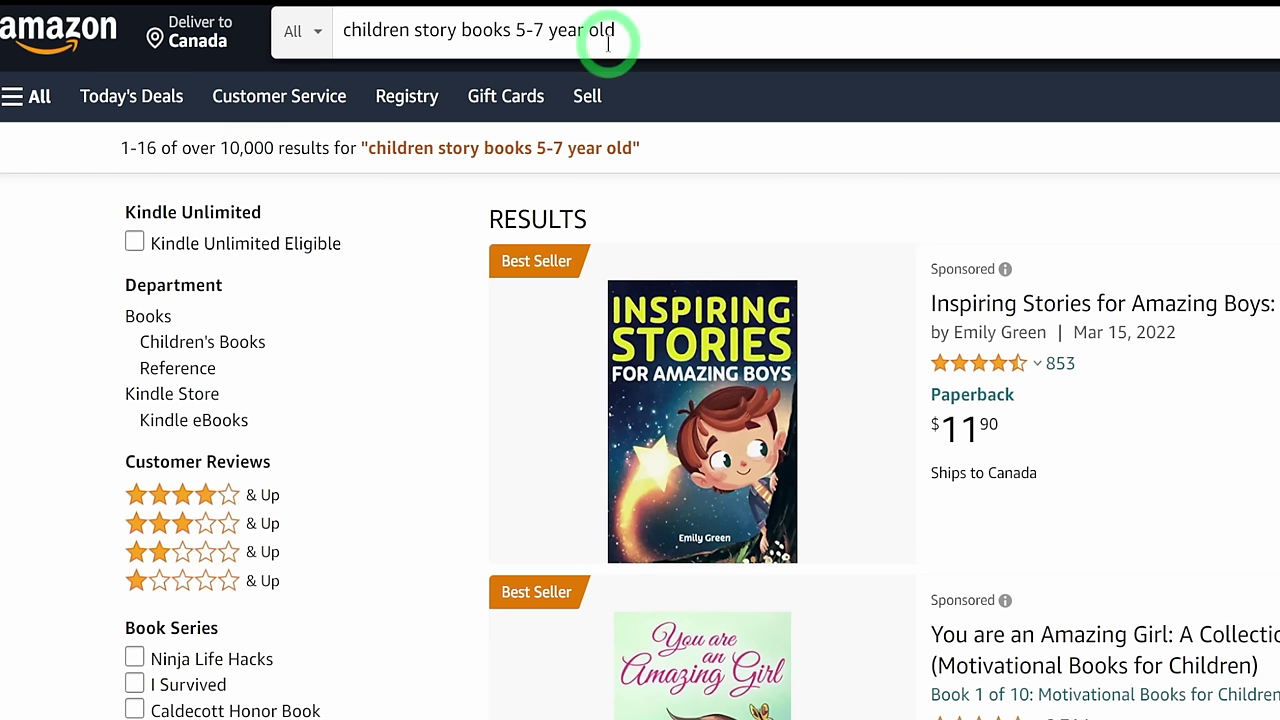
# Extend the product search to "children story books 5-7 year old adventure"
pyautogui.click(643, 38)
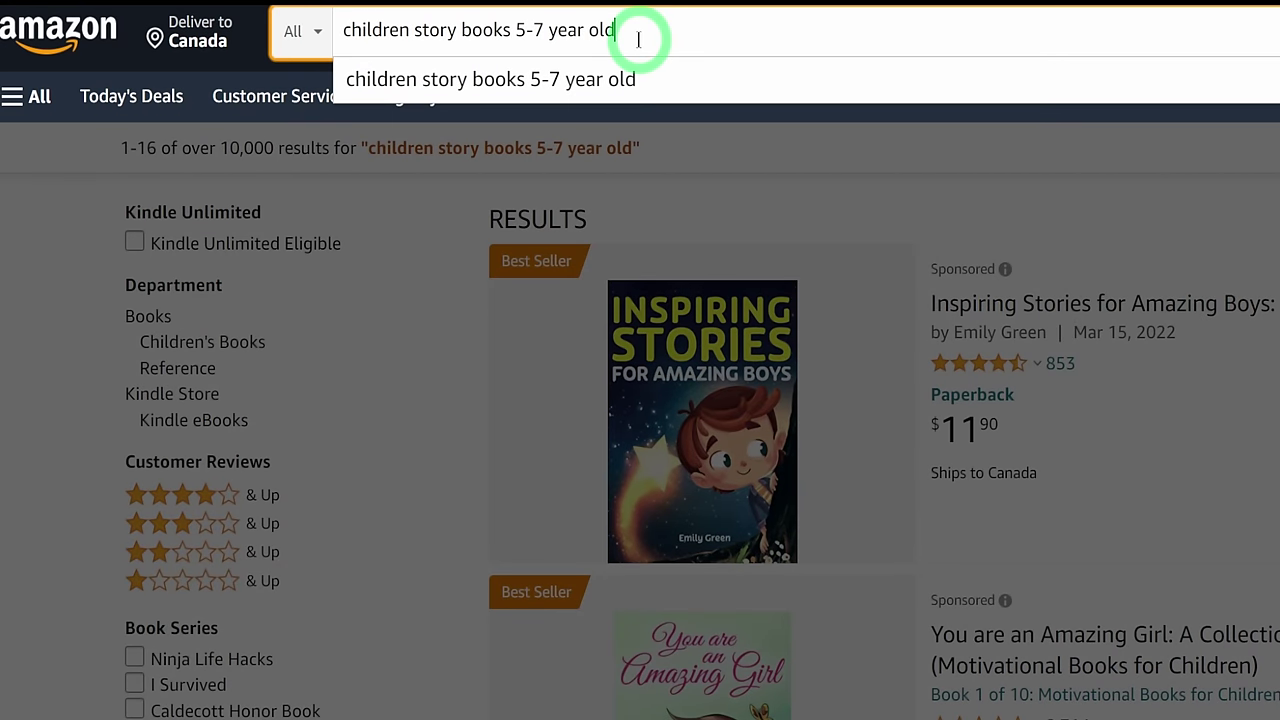
pyautogui.write('a')
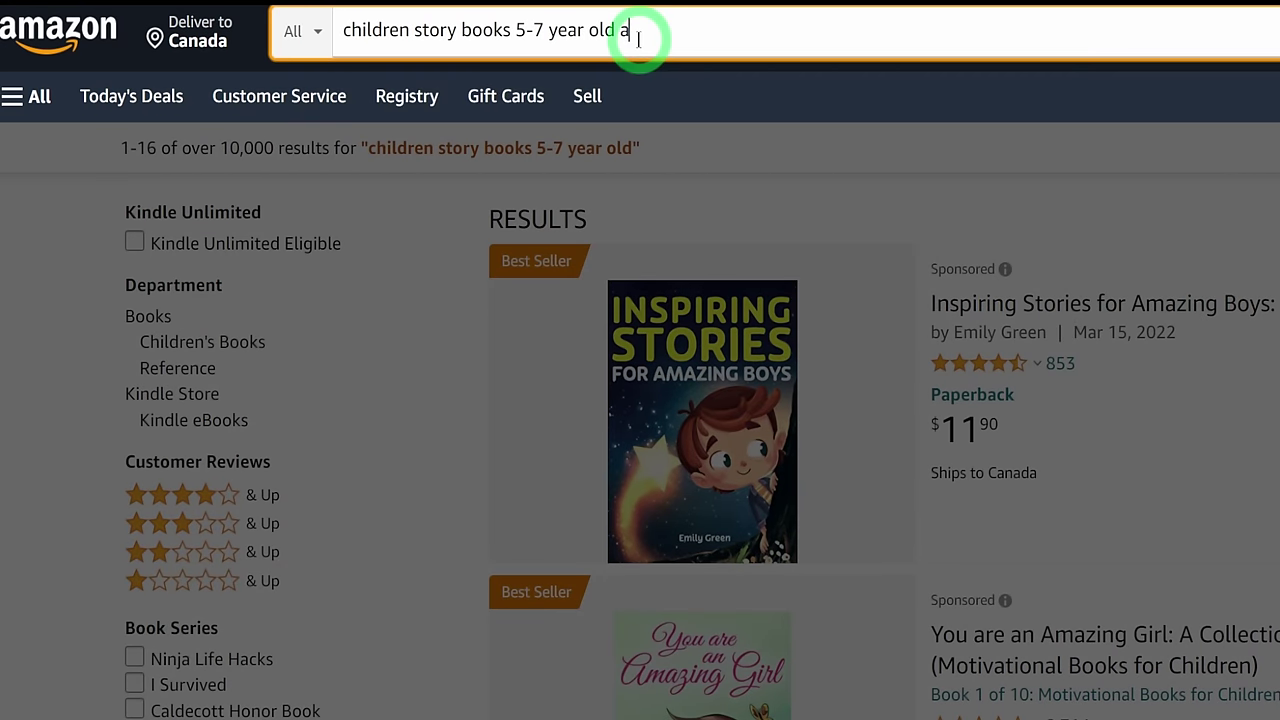
pyautogui.write('dventure')
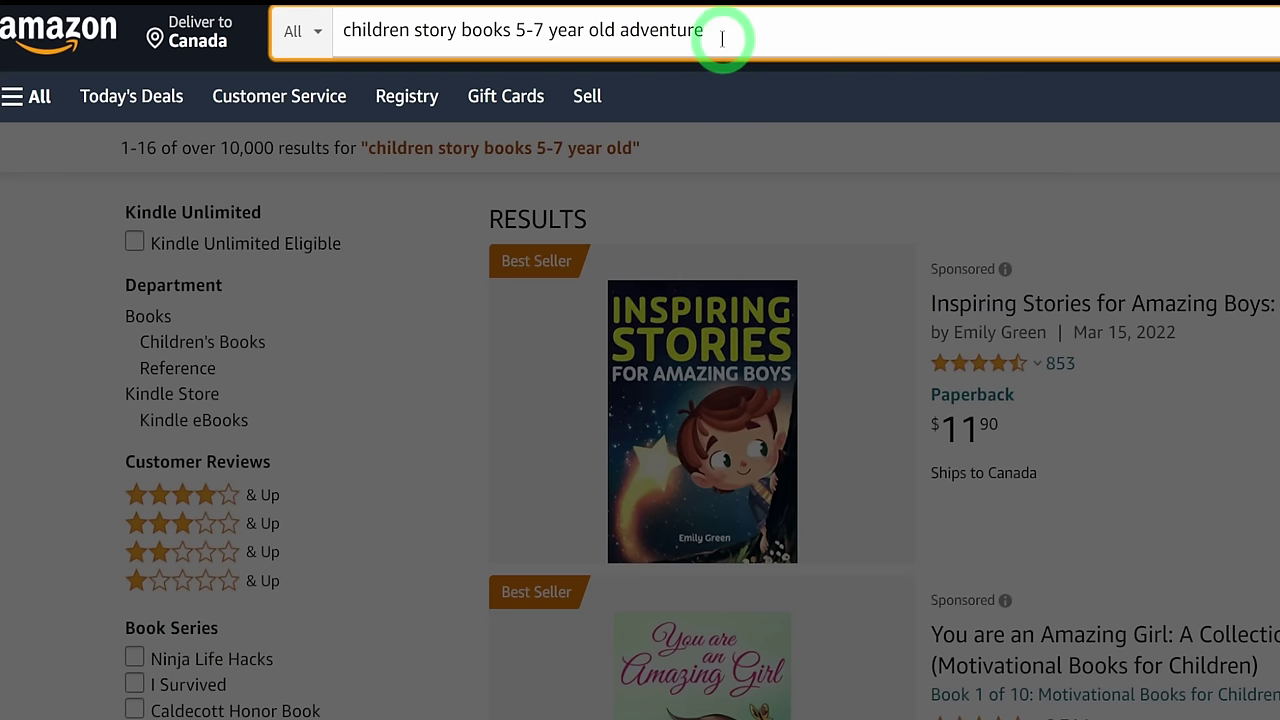
pyautogui.press('Return')
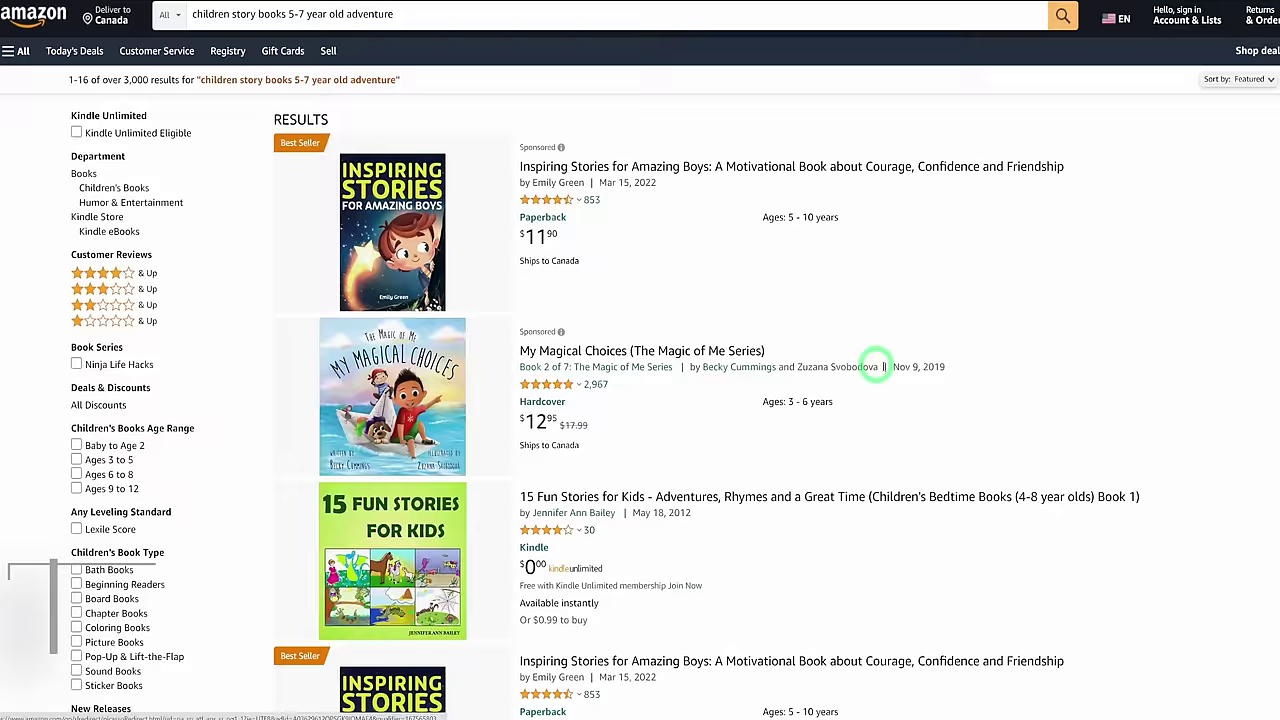
# Browse the adventure story book results, examining the titles, publication dates, review counts and prices
pyautogui.scroll(-5, 1025, 312)
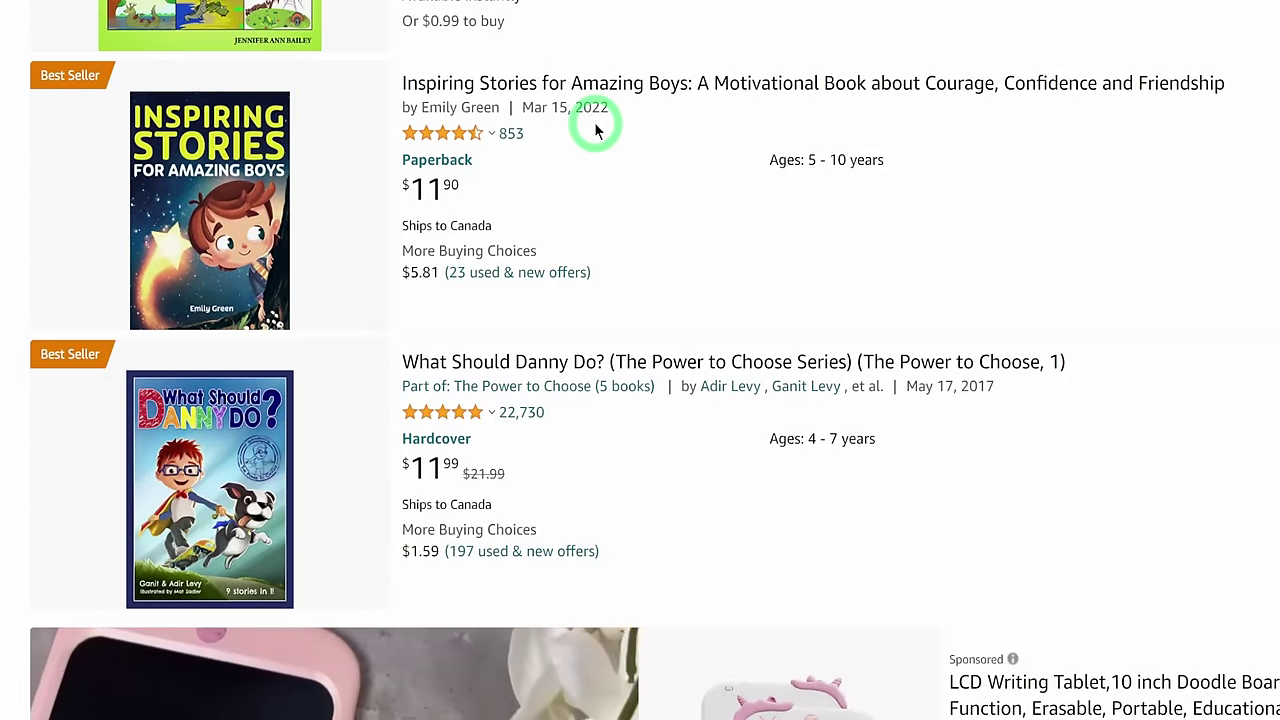
pyautogui.scroll(-1, 610, 152)
pyautogui.scroll(-2, 612, 155)
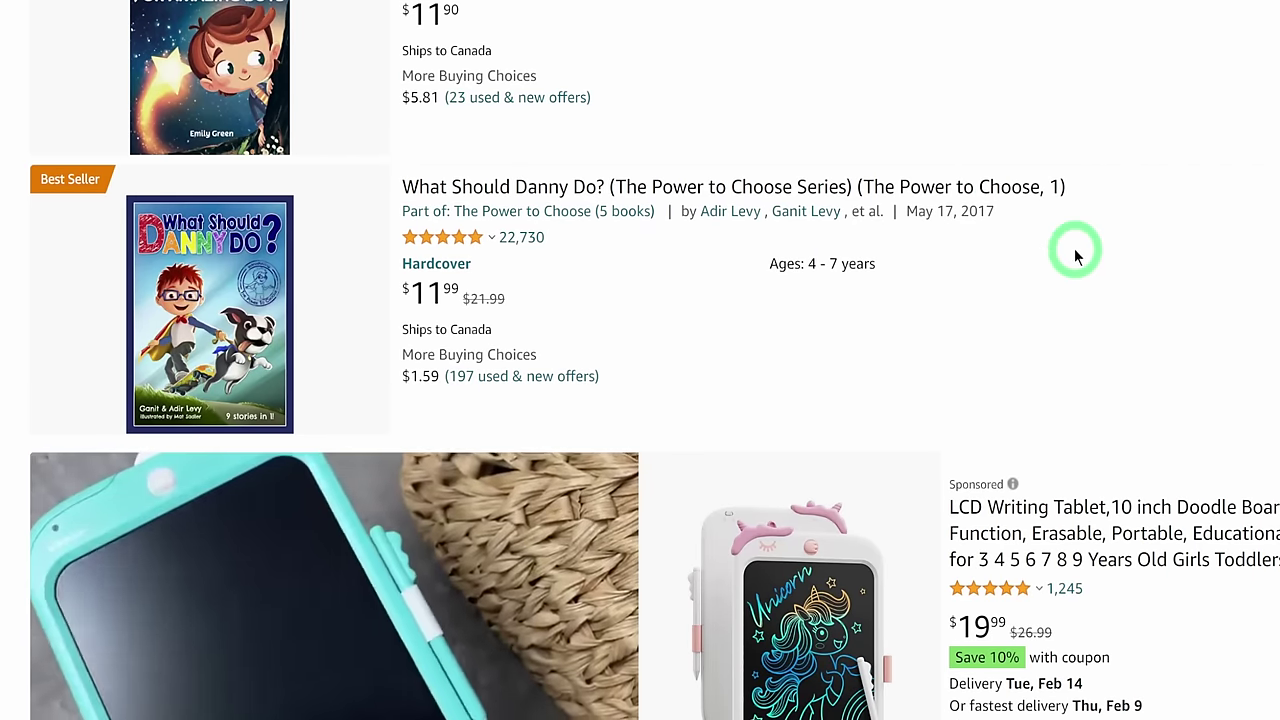
pyautogui.scroll(-9, 1080, 260)
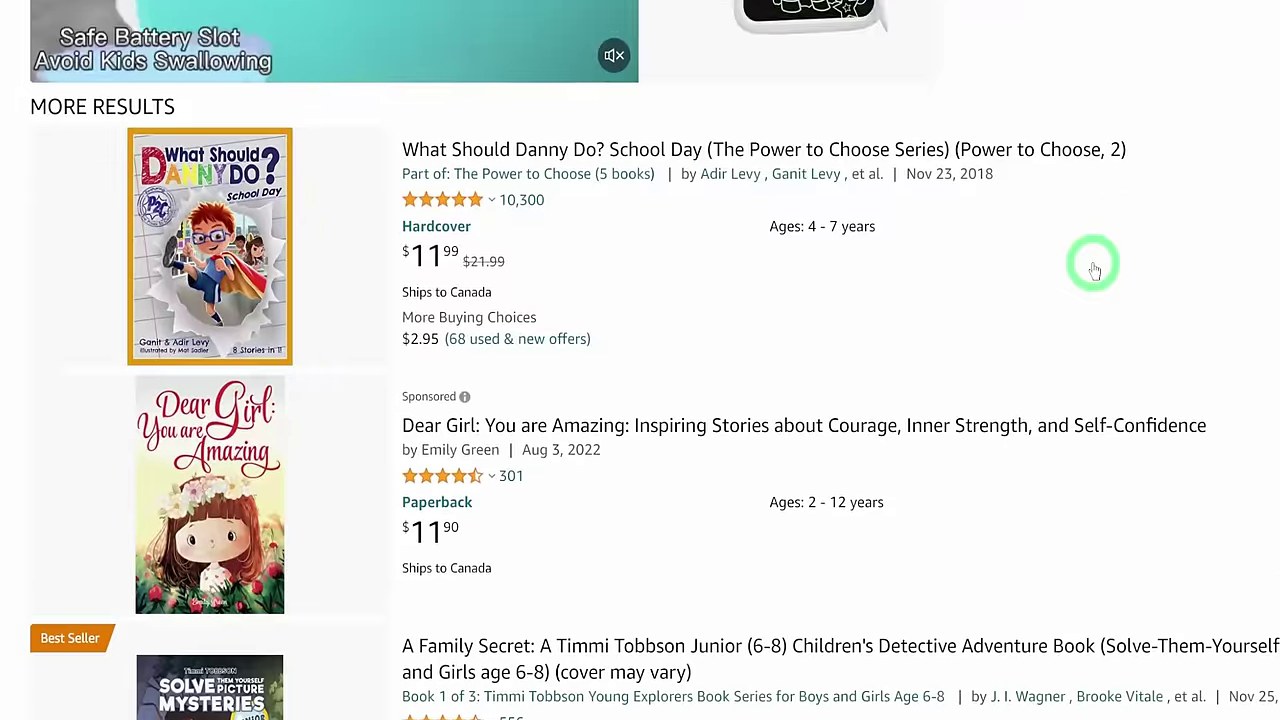
pyautogui.scroll(-2, 1094, 268)
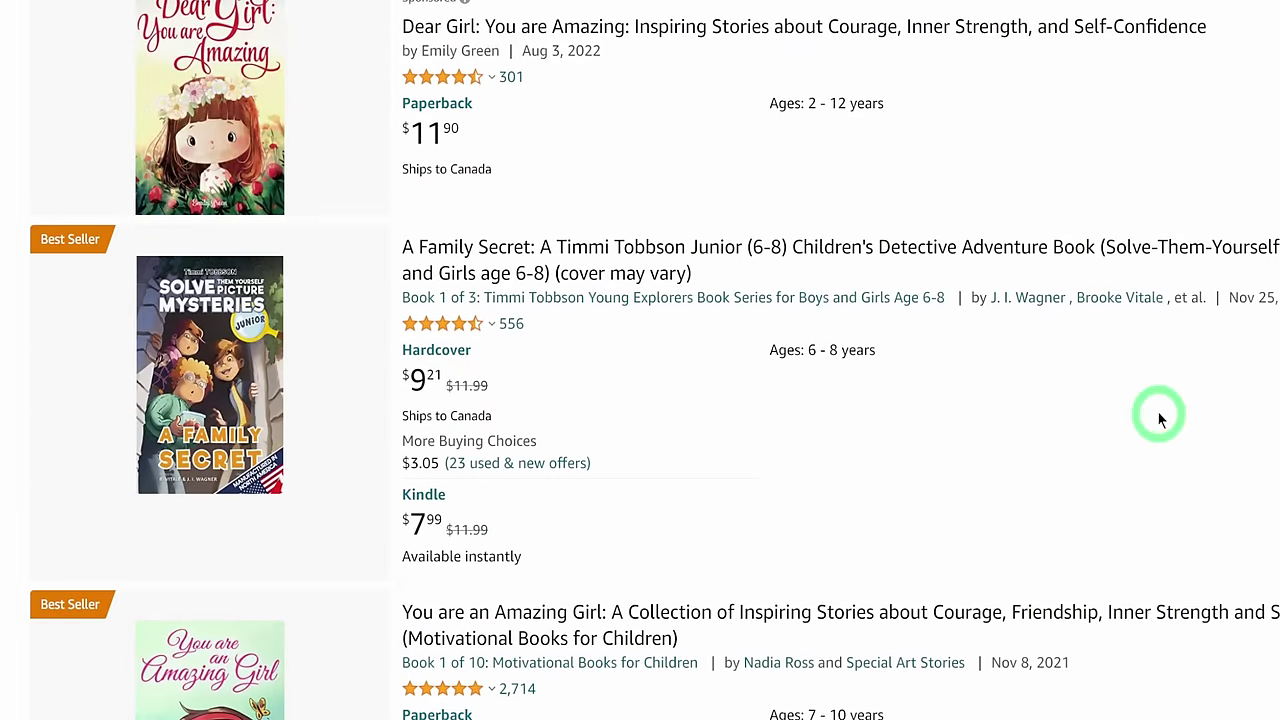
pyautogui.scroll(-15, 1220, 405)
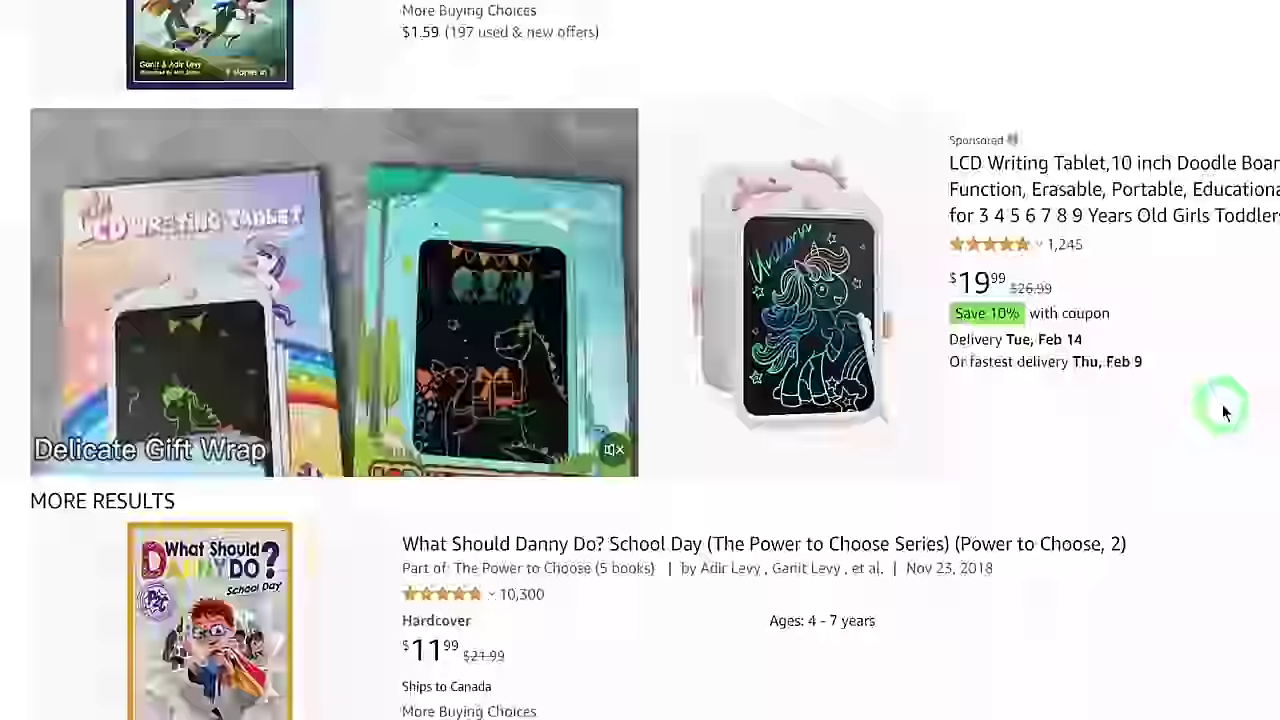
pyautogui.scroll(4, 1230, 405)
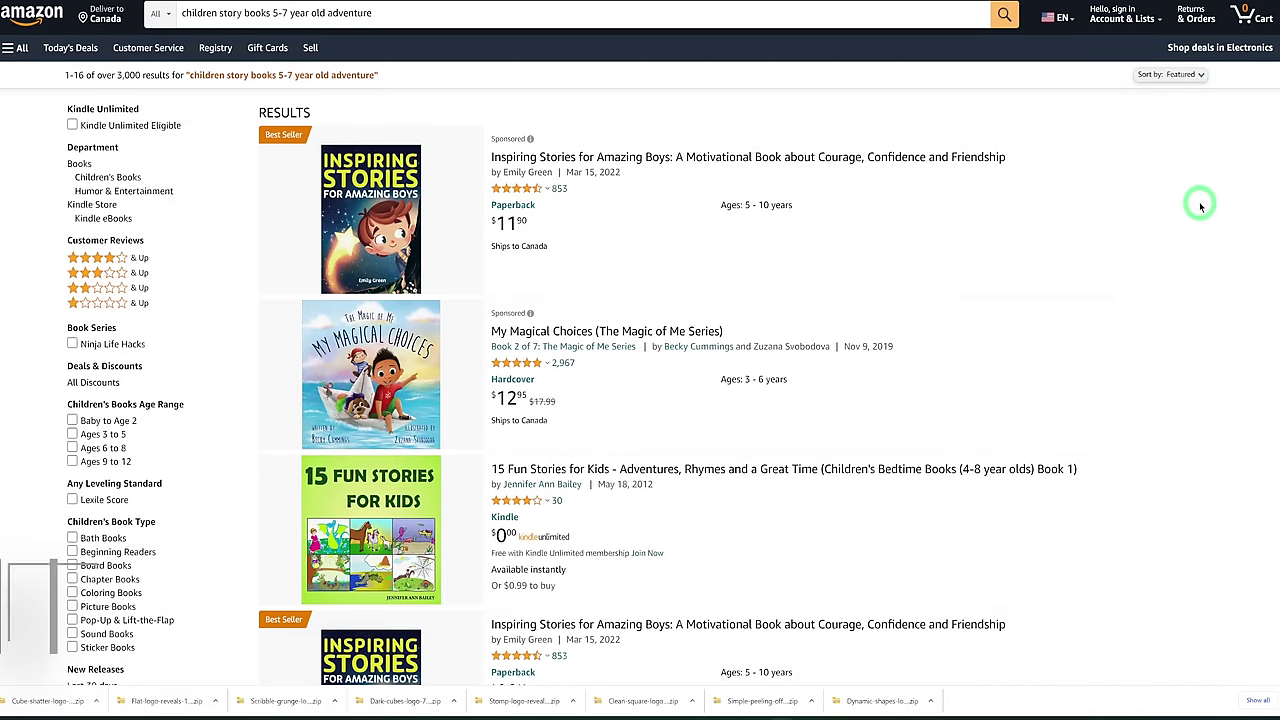
# Open the product research extension and collect the book data from the first results page, stopping the scan after that page
pyautogui.click(1217, 2)
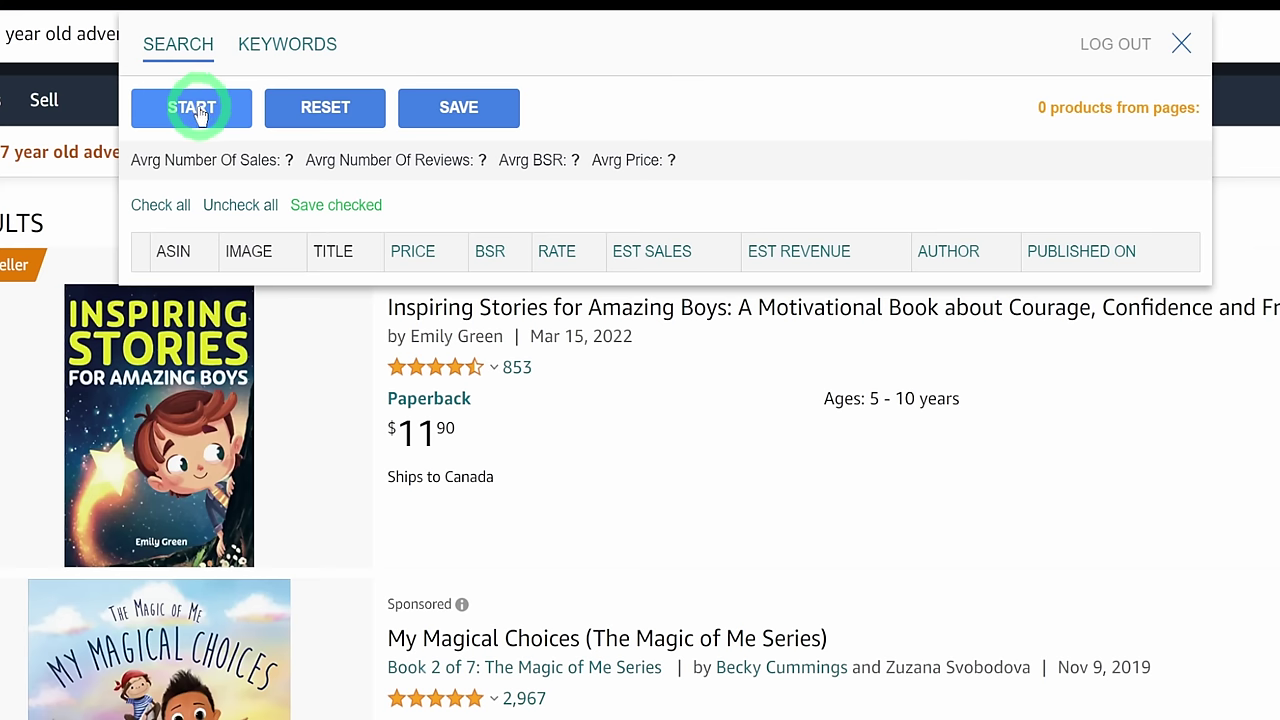
pyautogui.click(198, 112)
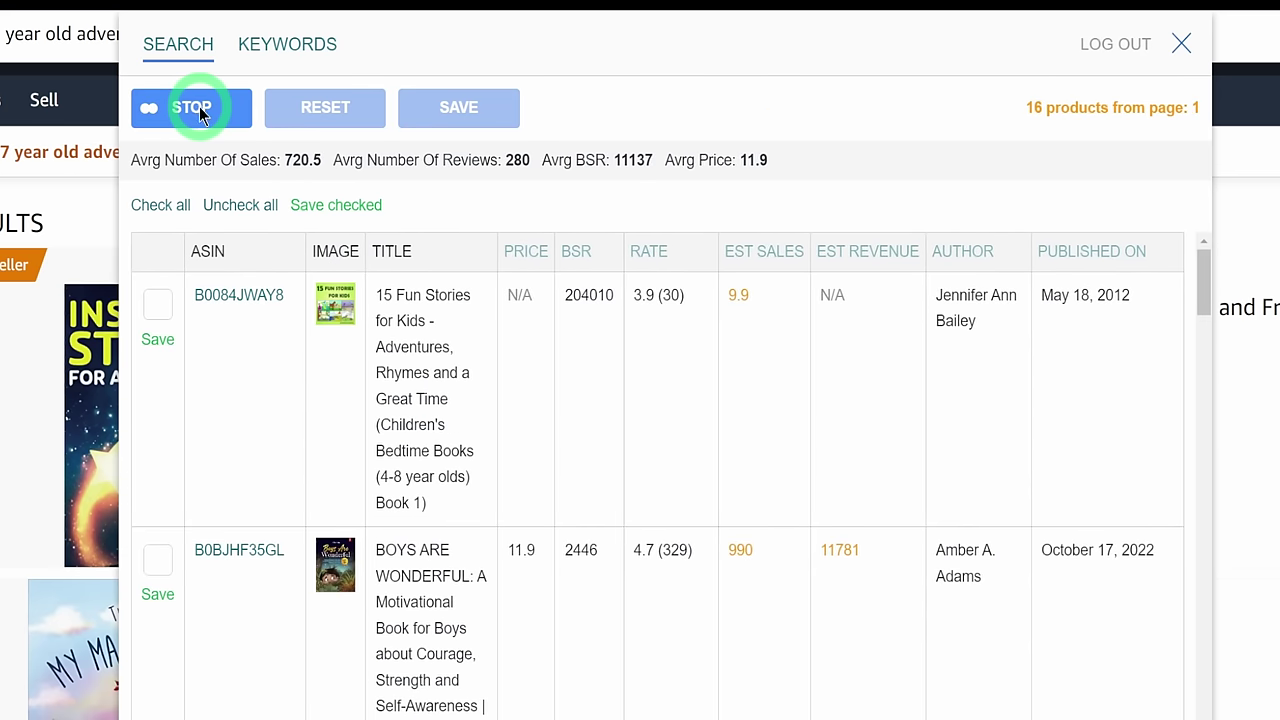
pyautogui.click(198, 110)
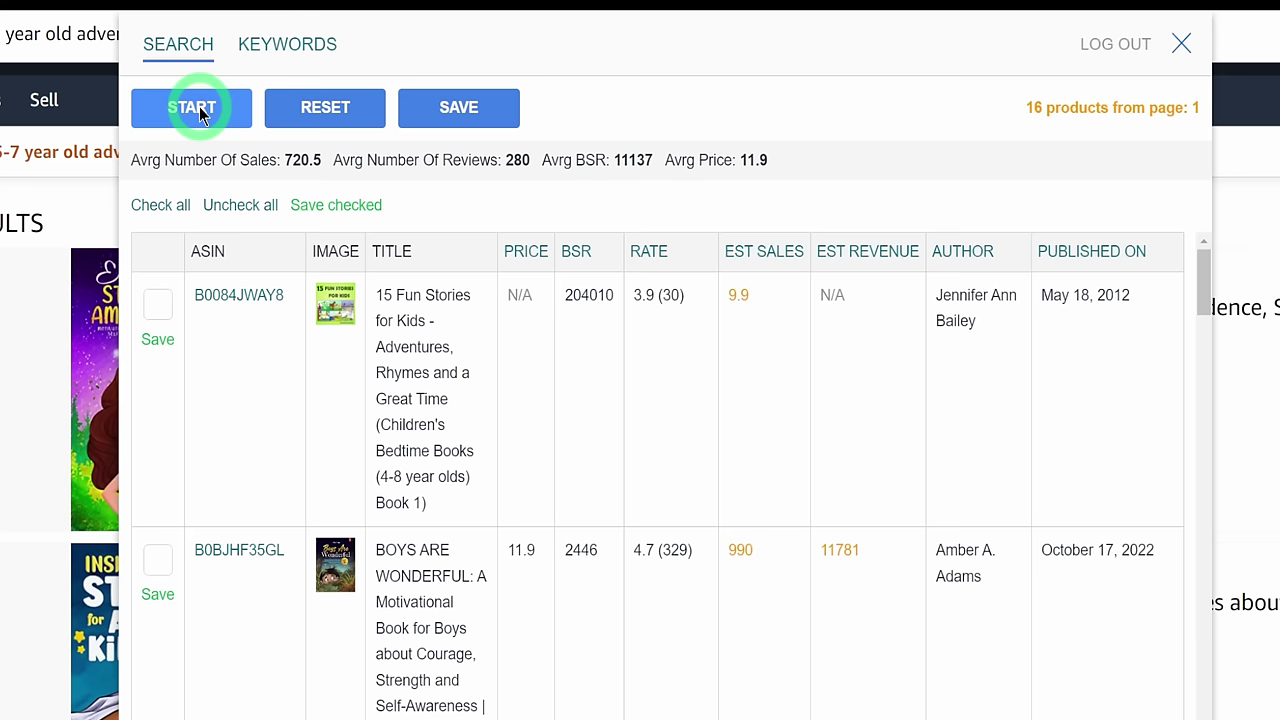
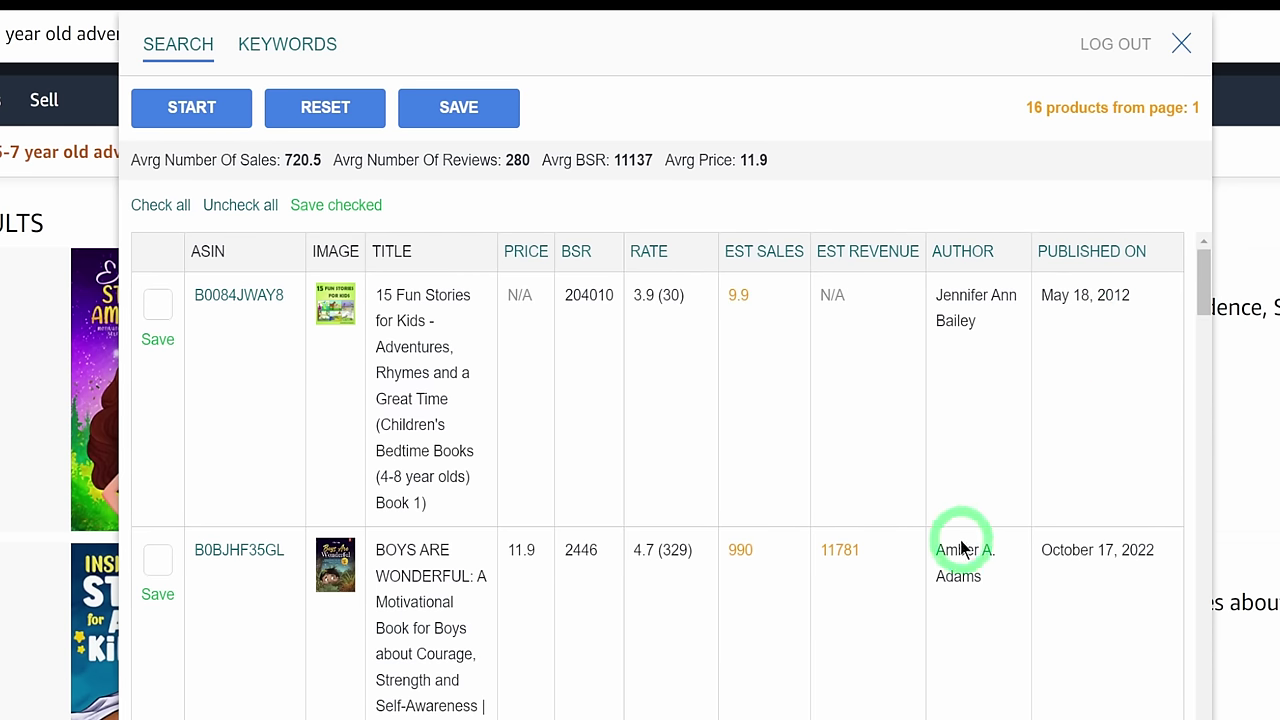
# Examine the estimated sales and revenue of the collected books, highlighting the sales estimate of "BOYS ARE WONDERFUL"
pyautogui.scroll(-1, 951, 548)
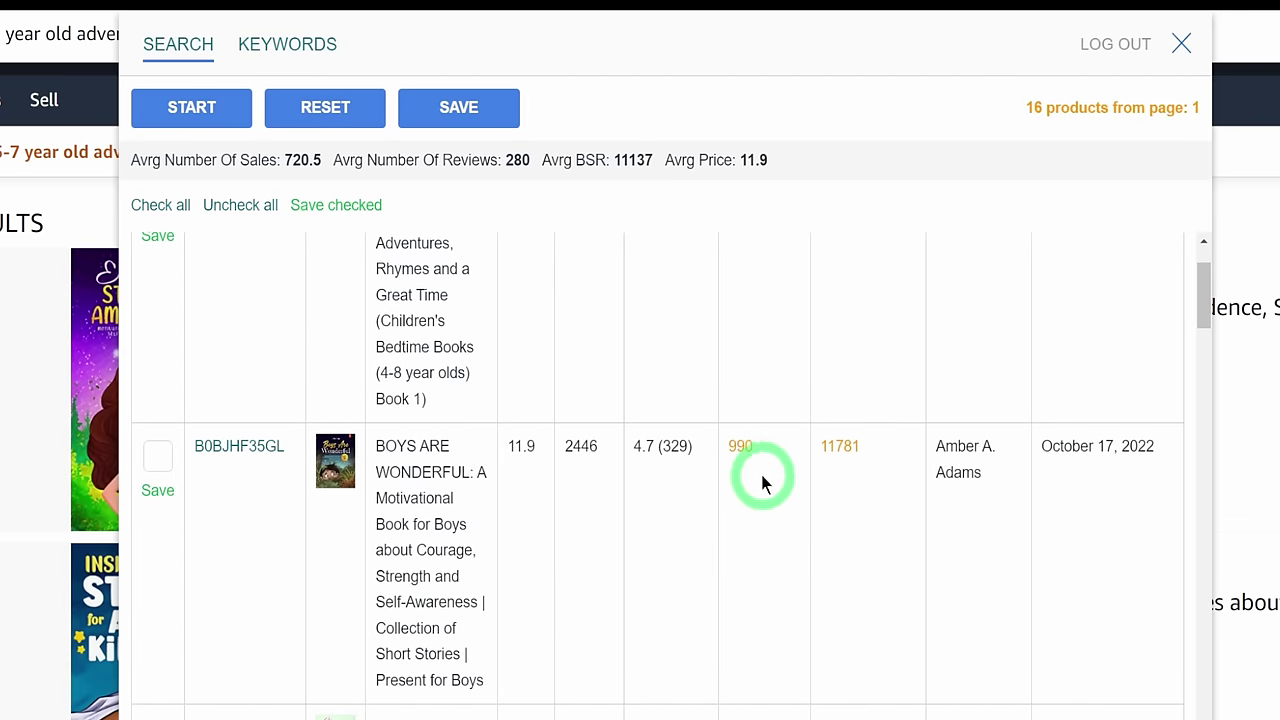
pyautogui.moveTo(766, 448); pyautogui.dragTo(723, 448)
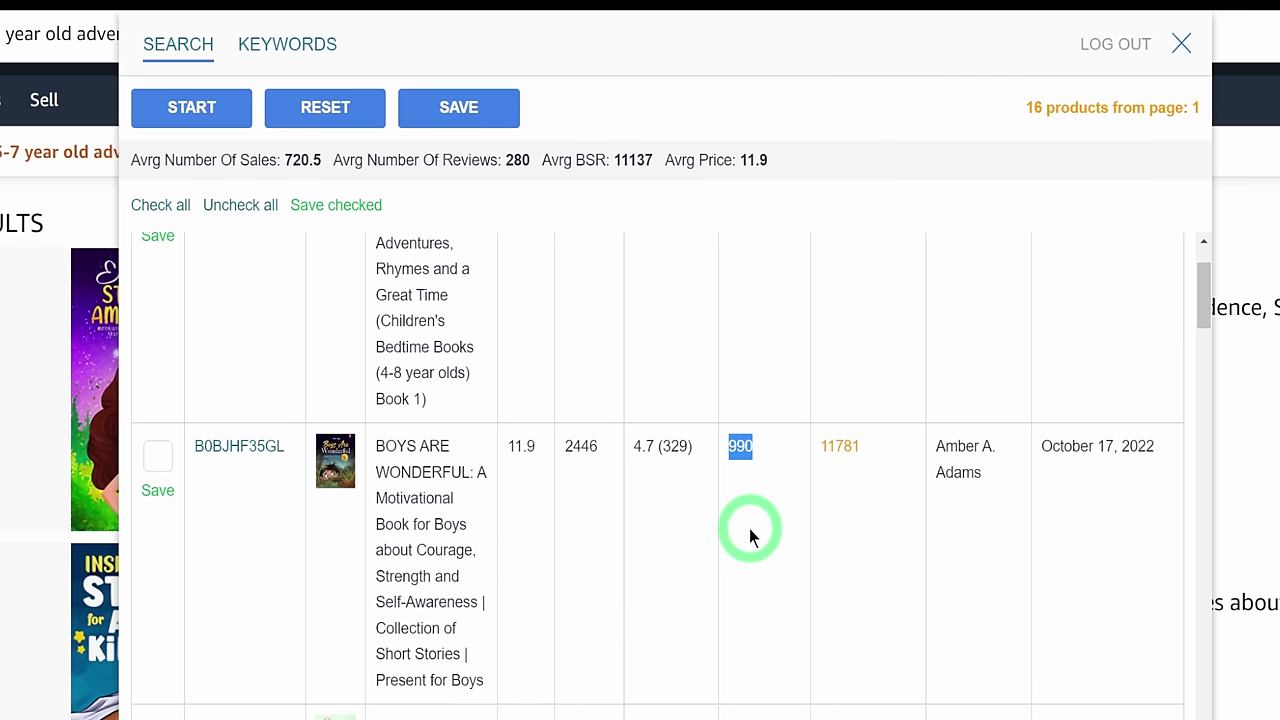
pyautogui.scroll(-4, 757, 514)
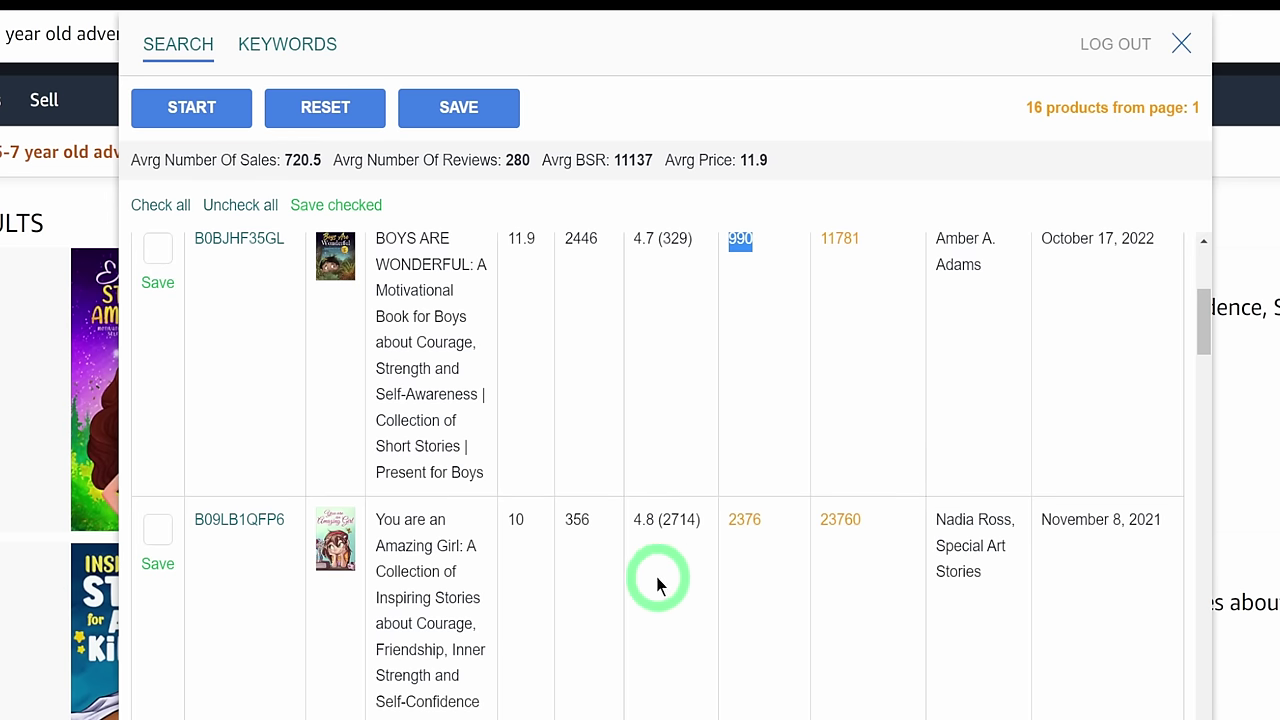
pyautogui.scroll(-2, 800, 575)
pyautogui.scroll(-1, 800, 573)
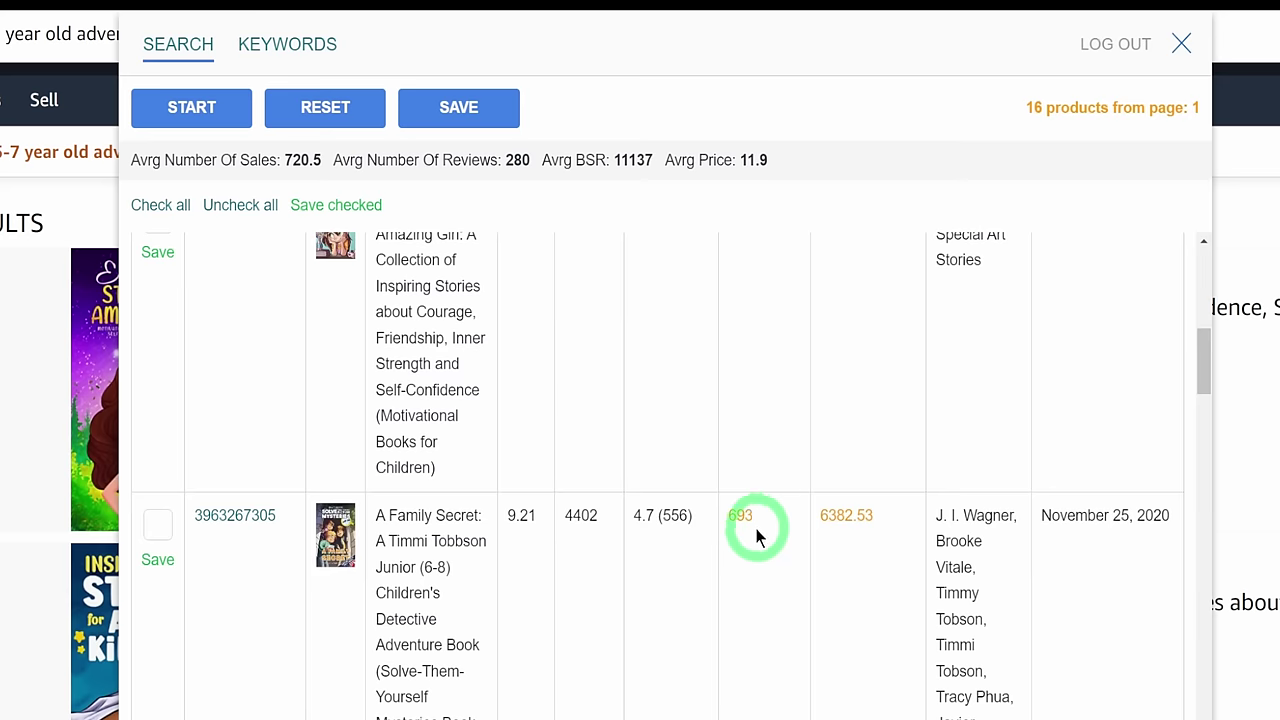
pyautogui.scroll(-2, 750, 540)
pyautogui.scroll(-1, 750, 545)
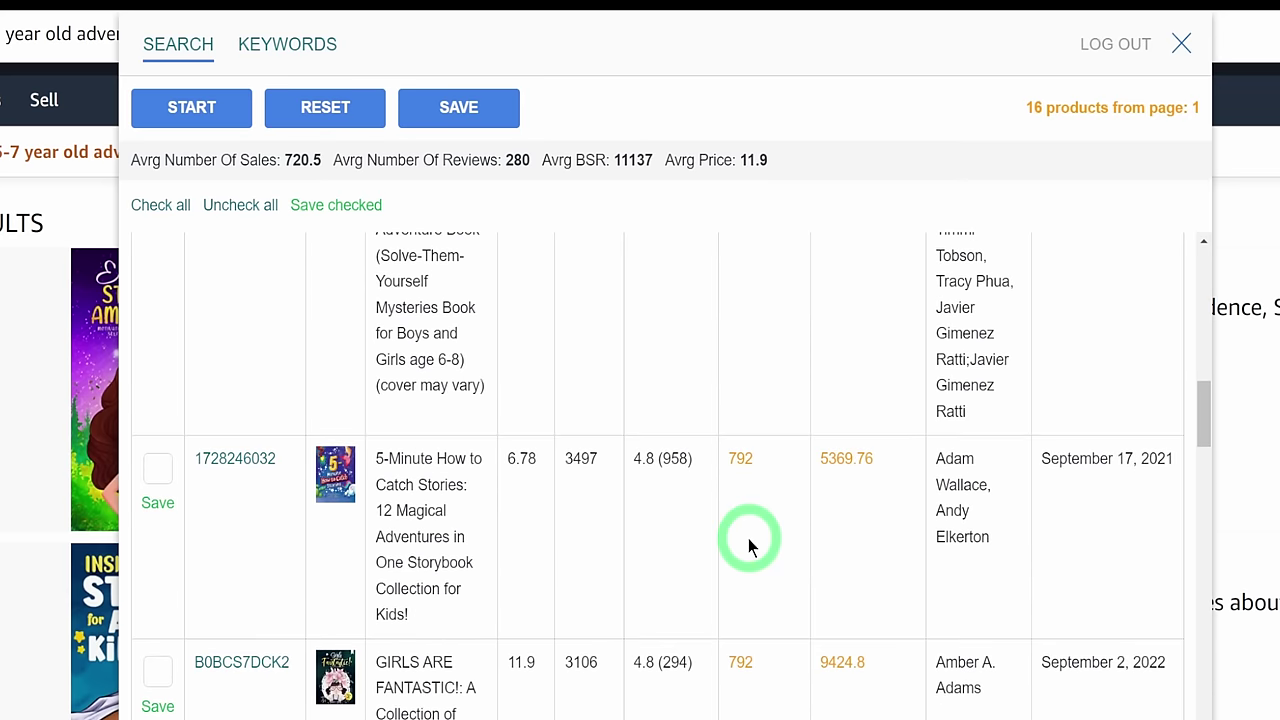
pyautogui.scroll(-2, 750, 545)
pyautogui.scroll(-1, 750, 545)
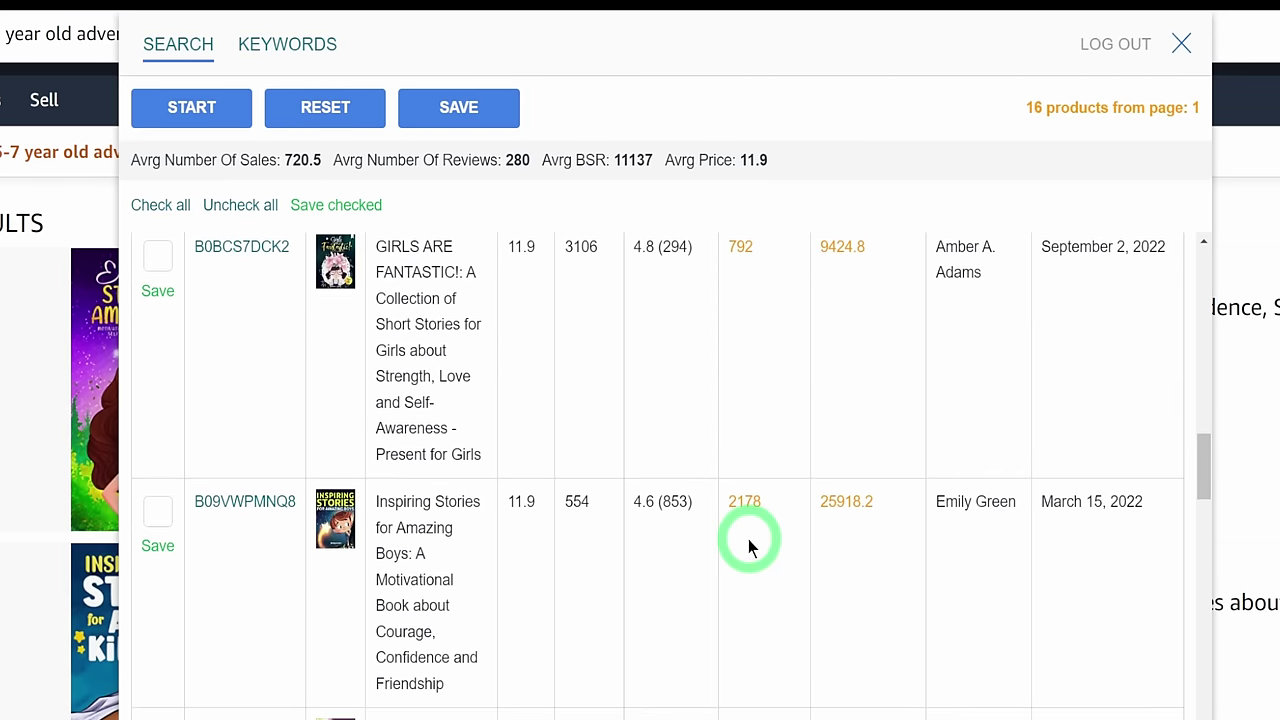
pyautogui.scroll(-1, 750, 545)
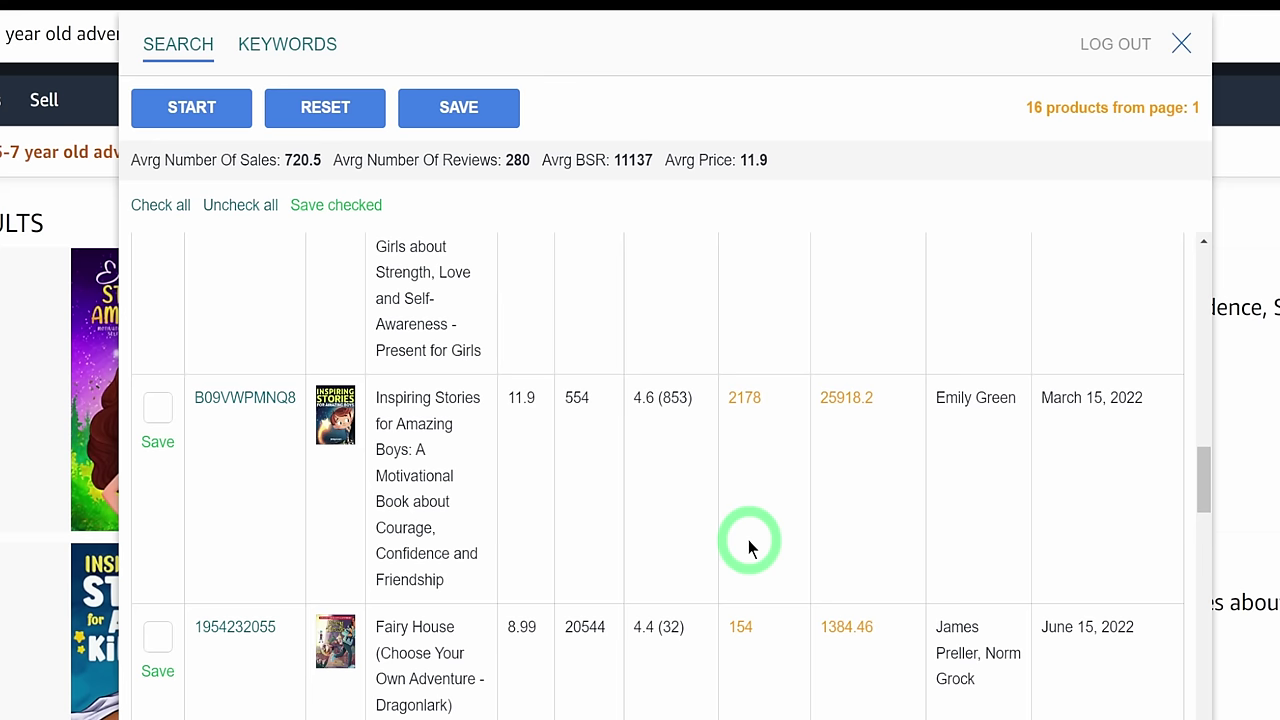
pyautogui.scroll(-2, 756, 542)
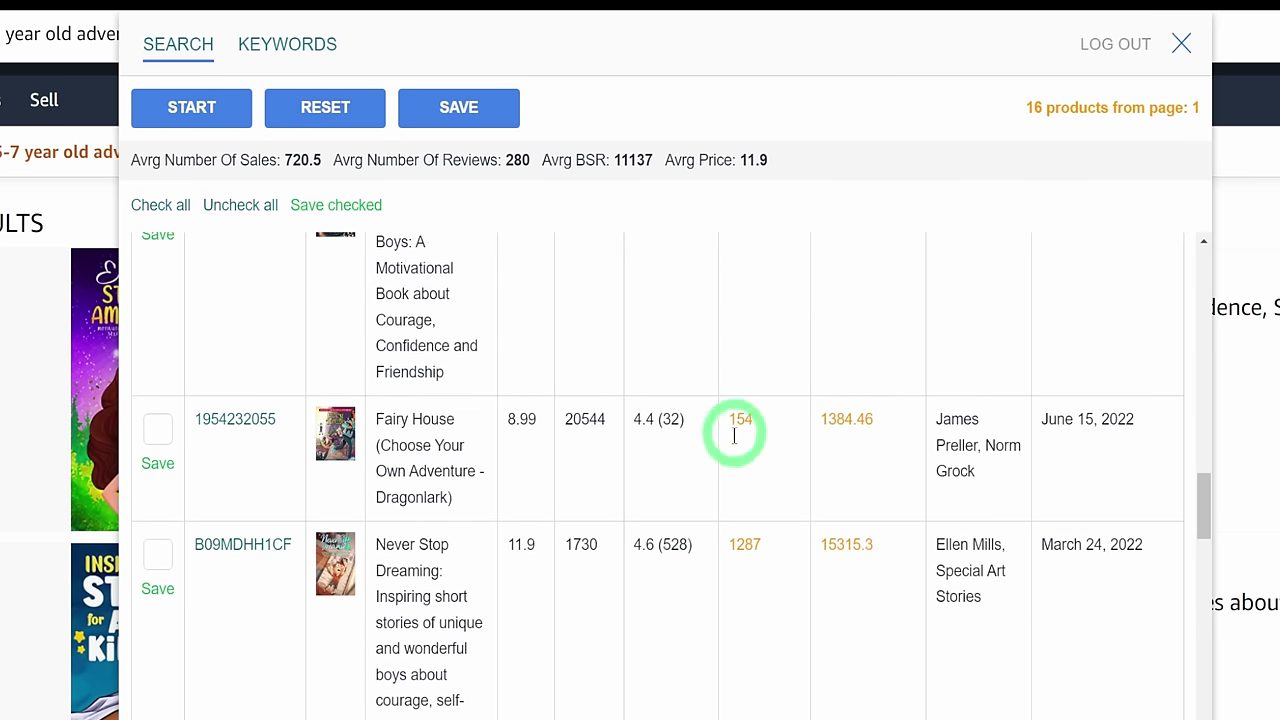
pyautogui.scroll(-4, 741, 586)
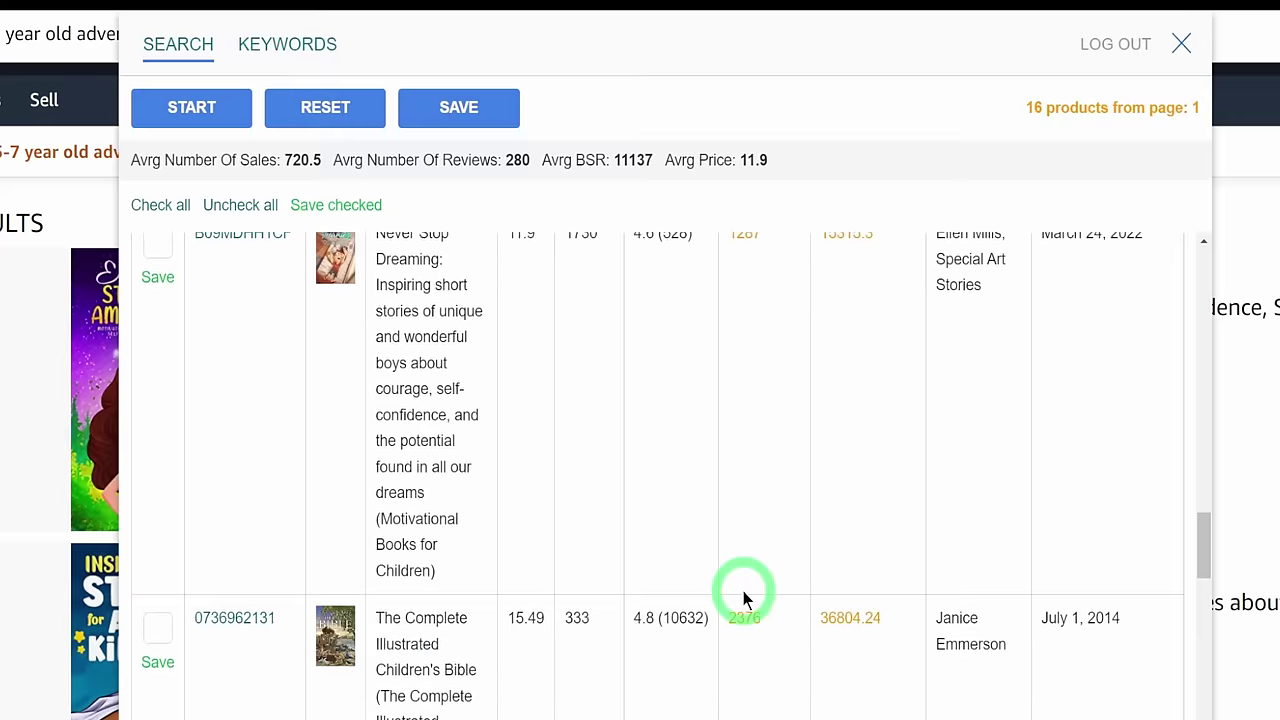
pyautogui.scroll(-1, 741, 586)
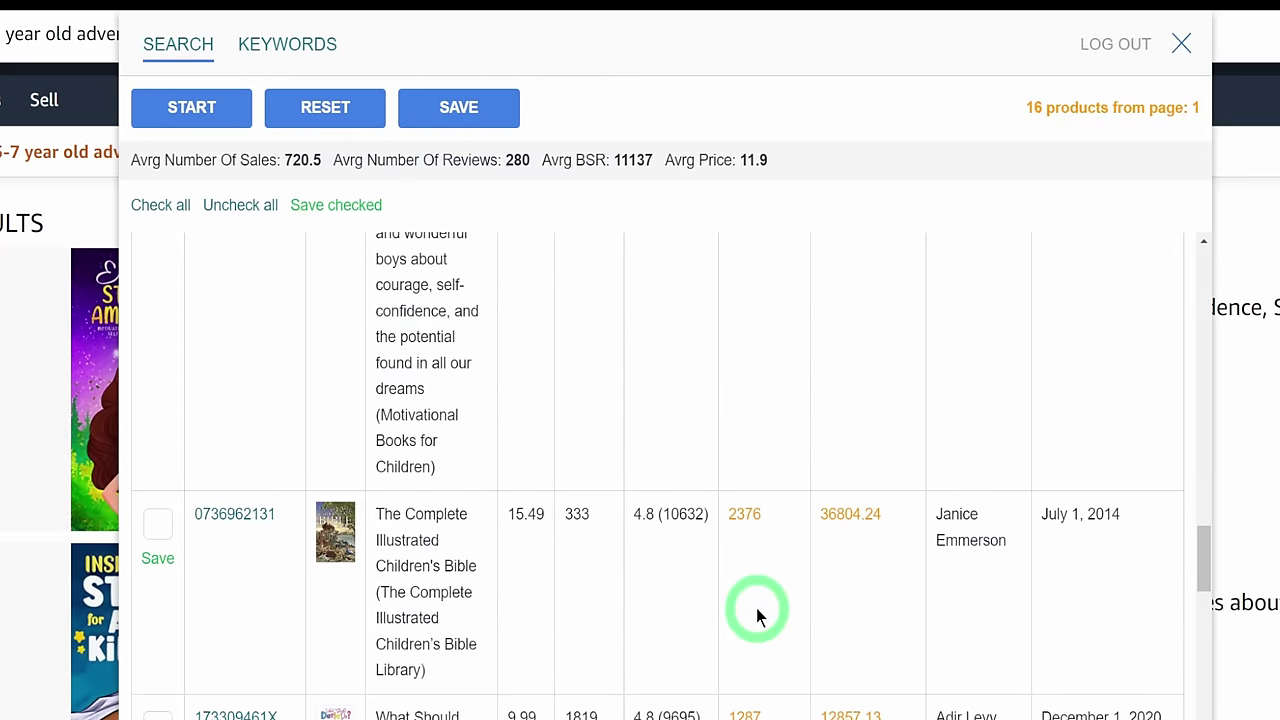
pyautogui.scroll(10, 756, 608)
pyautogui.scroll(8, 757, 608)
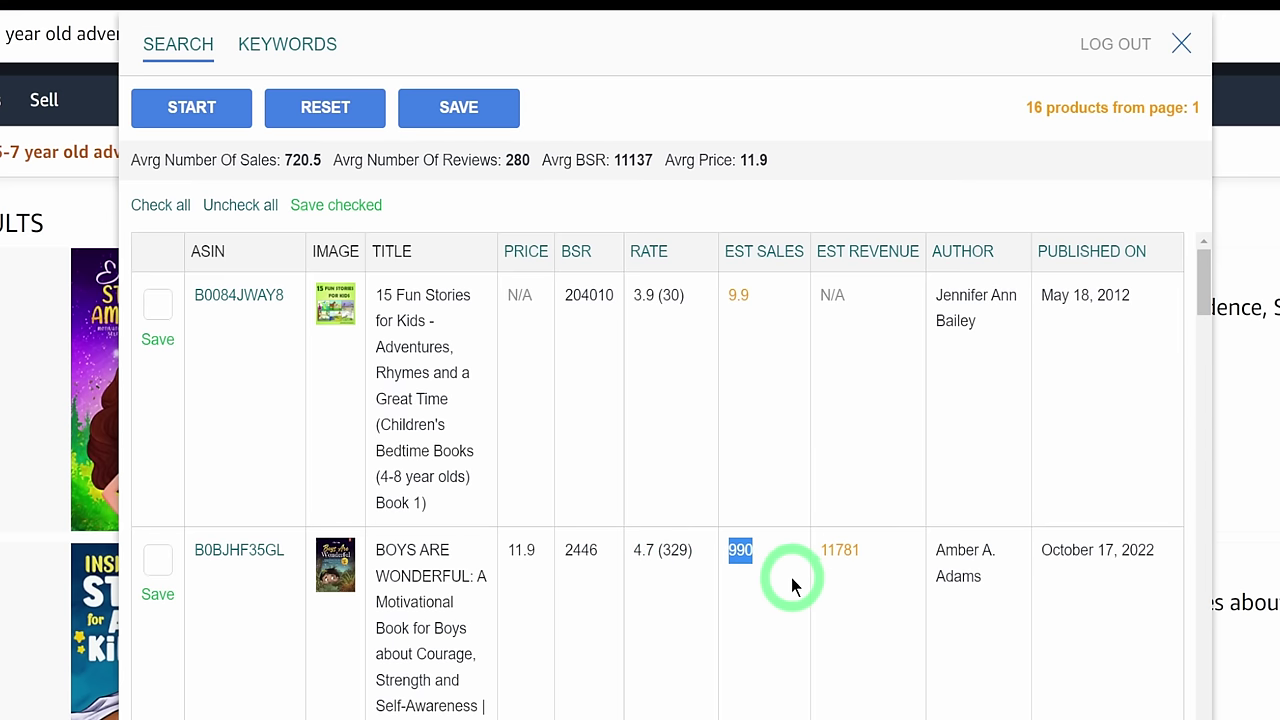
# Compare the review counts, sales ranks, estimated sales and publication dates of the collected books throughout the product table
pyautogui.scroll(-1, 791, 583)
pyautogui.scroll(1, 791, 577)
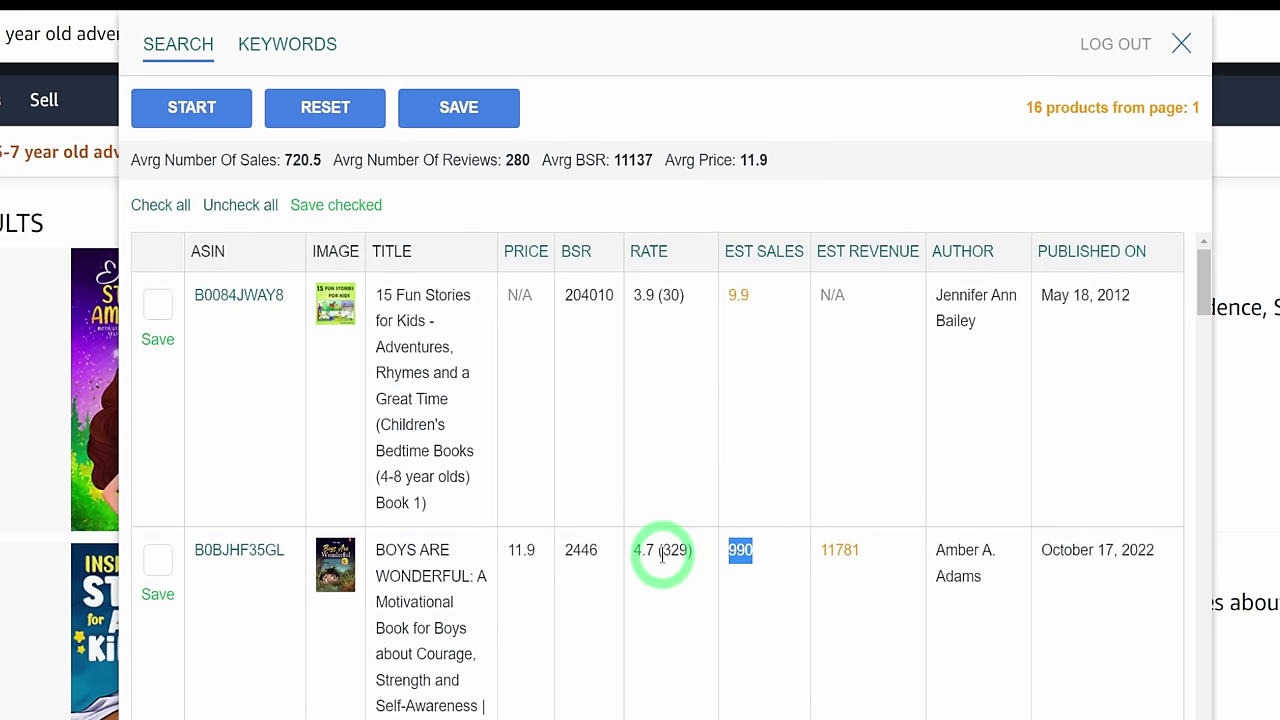
pyautogui.scroll(-2, 664, 568)
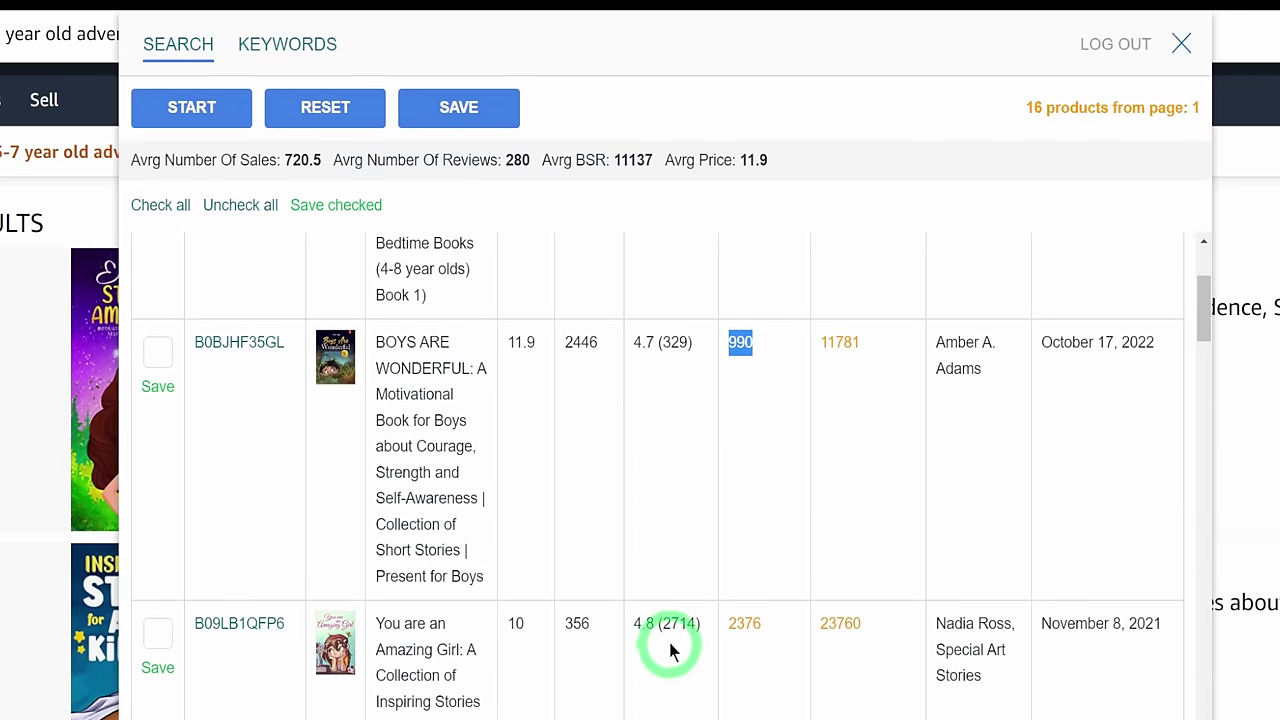
pyautogui.scroll(-3, 674, 639)
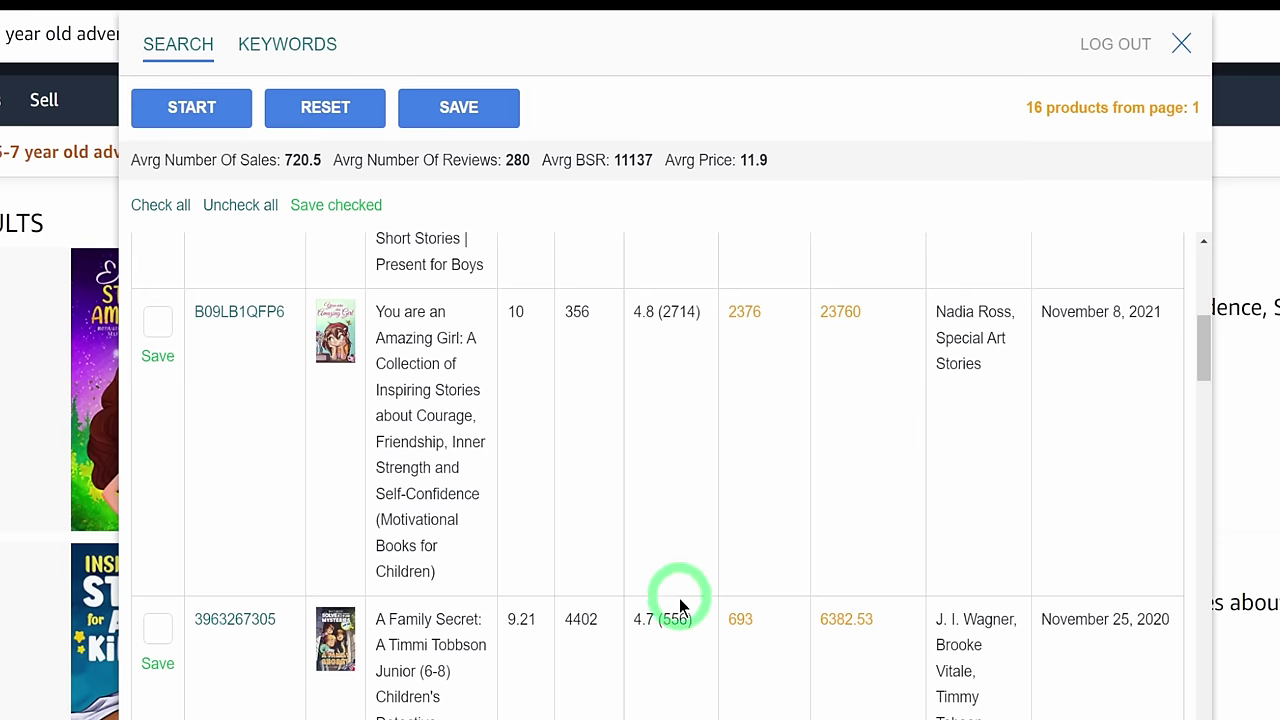
pyautogui.scroll(-1, 677, 620)
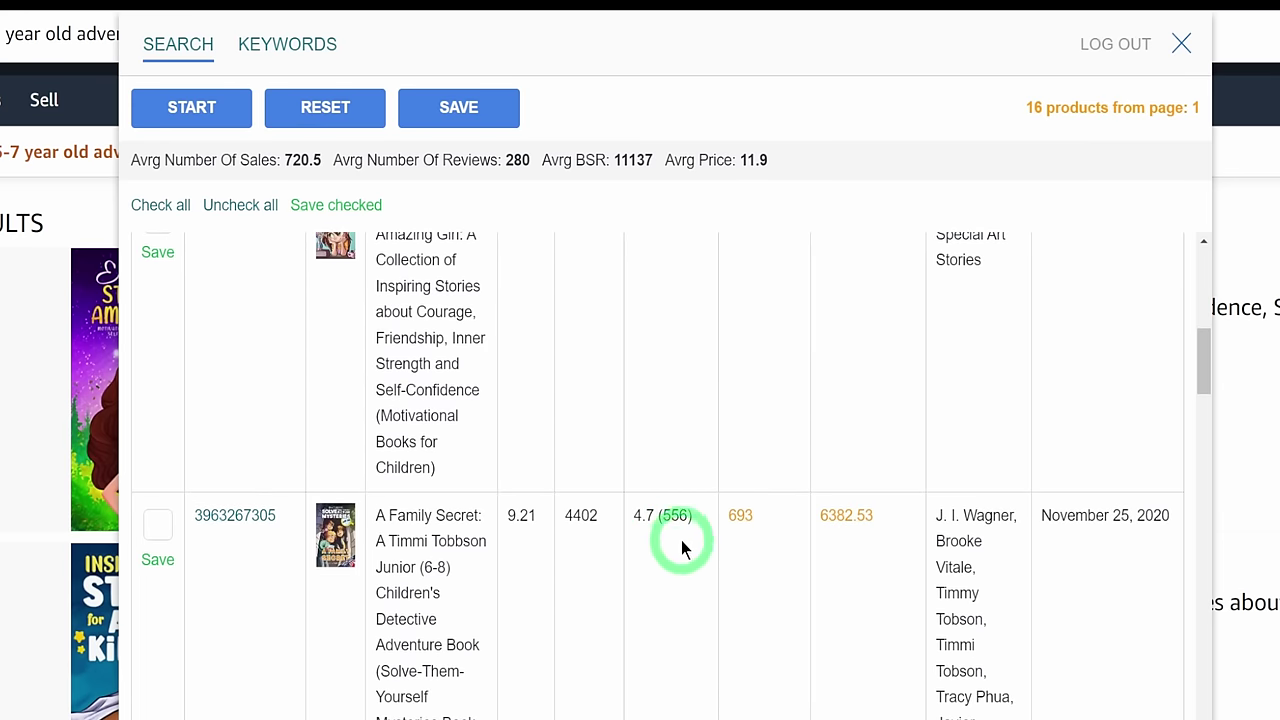
pyautogui.scroll(-1, 676, 555)
pyautogui.scroll(-2, 673, 566)
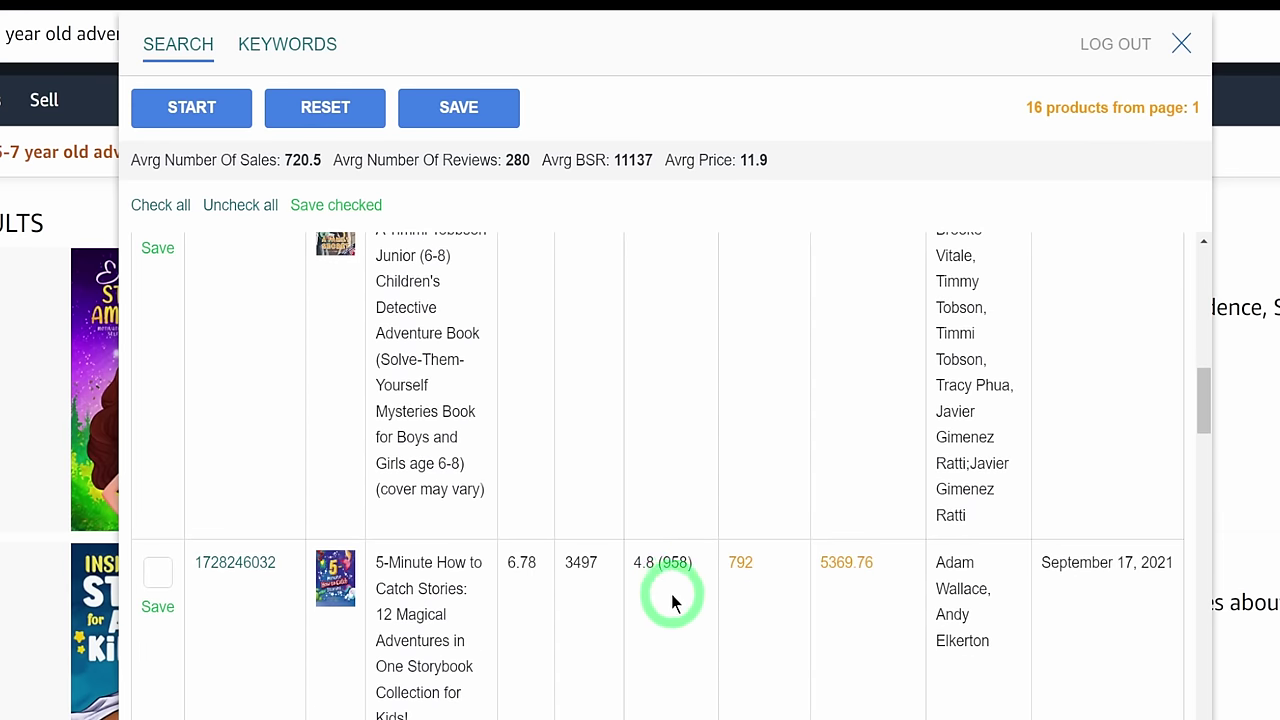
pyautogui.scroll(-2, 663, 595)
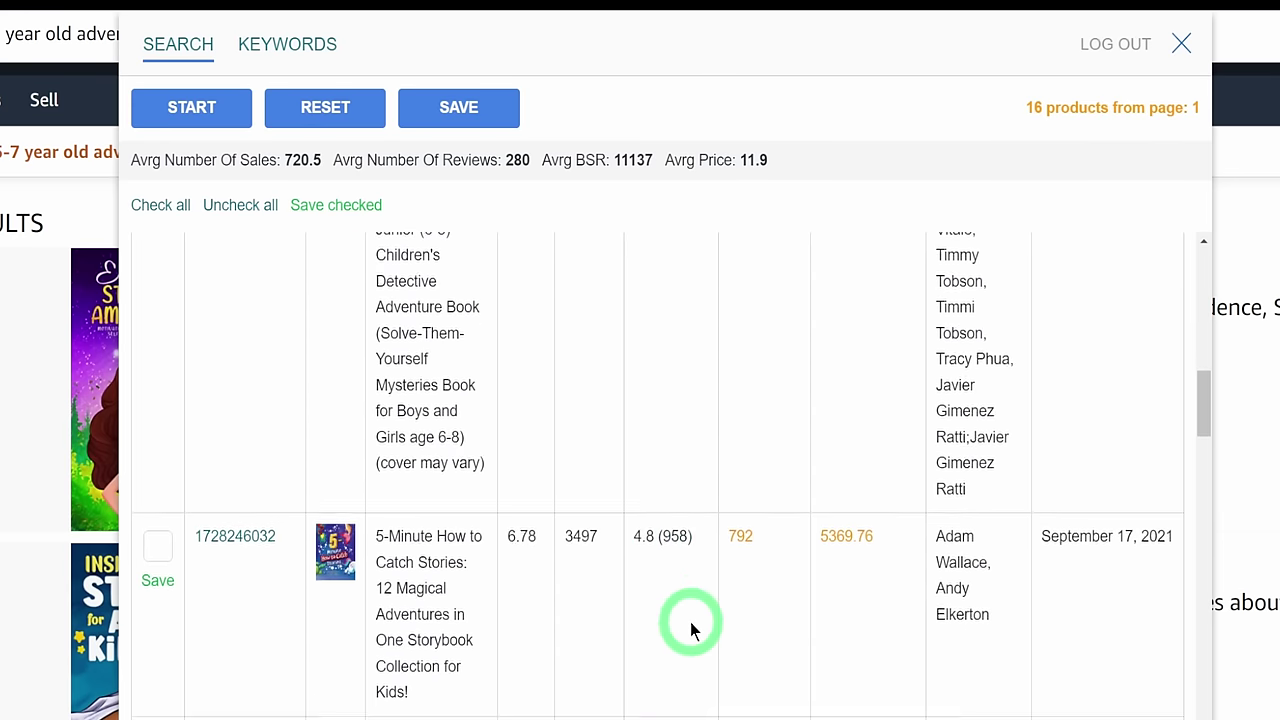
pyautogui.scroll(-1, 689, 622)
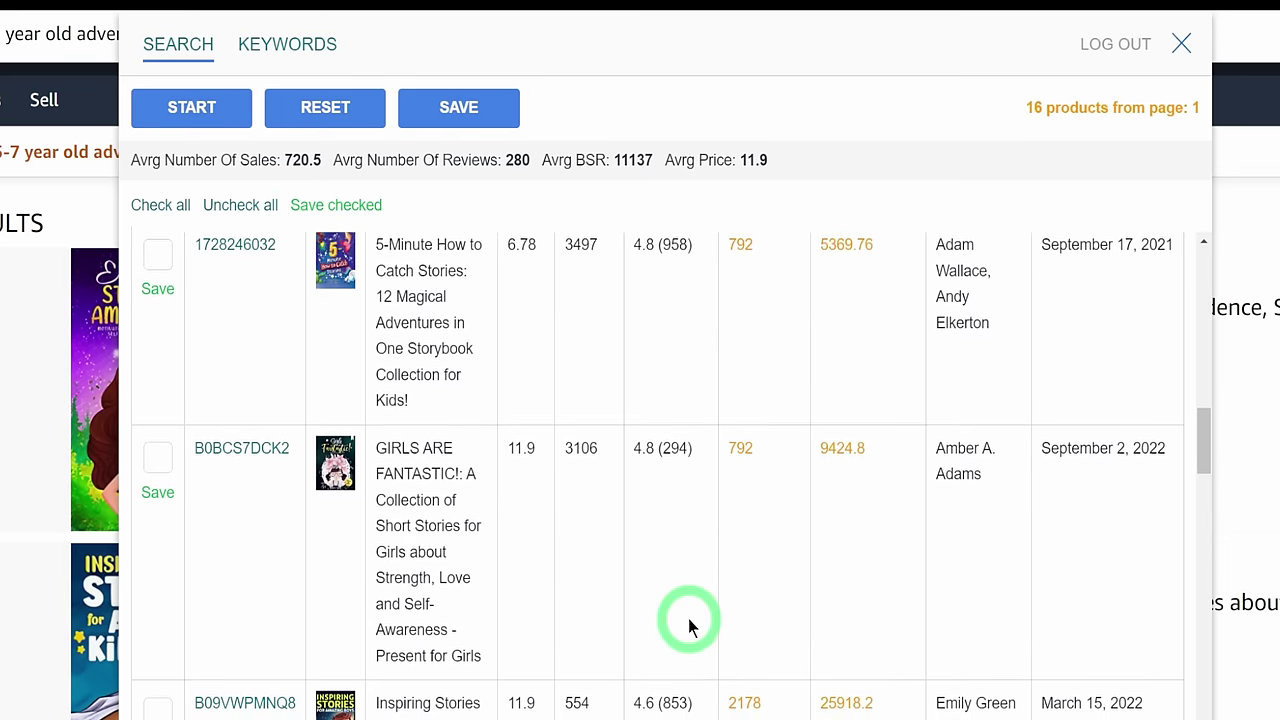
pyautogui.scroll(-1, 688, 618)
pyautogui.scroll(-2, 688, 617)
pyautogui.scroll(6, 688, 615)
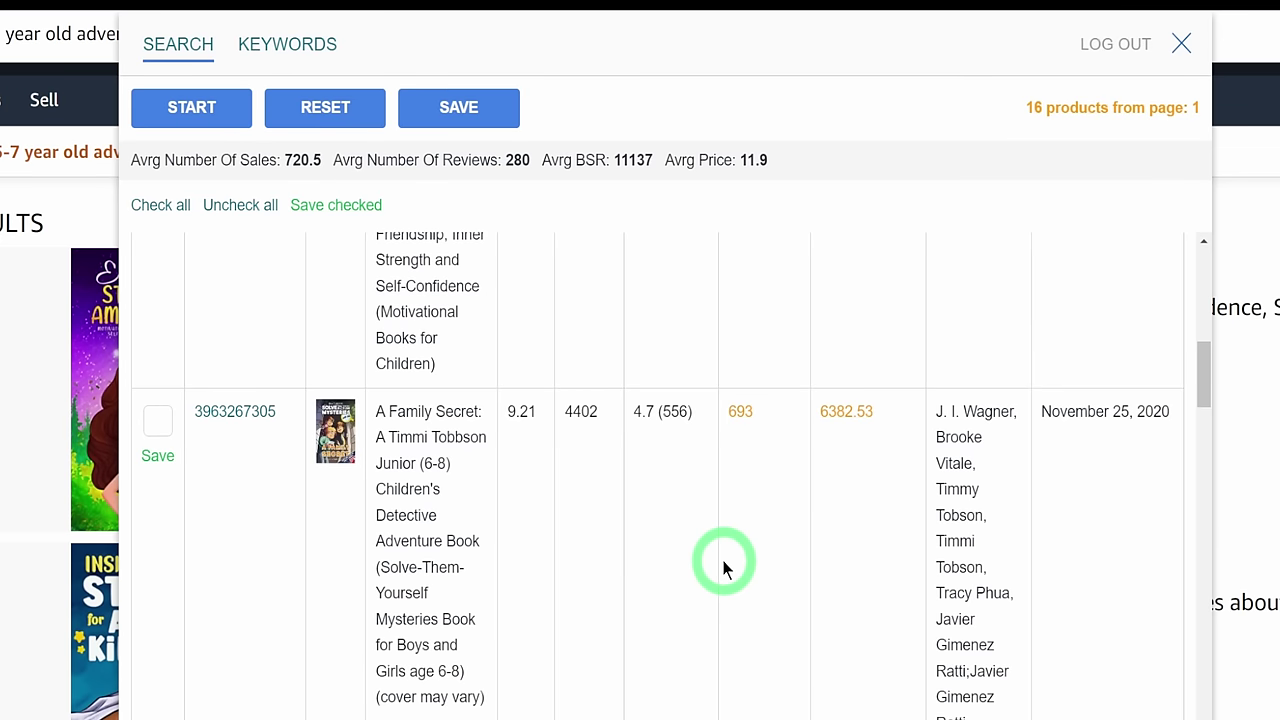
pyautogui.scroll(6, 723, 563)
pyautogui.scroll(2, 610, 527)
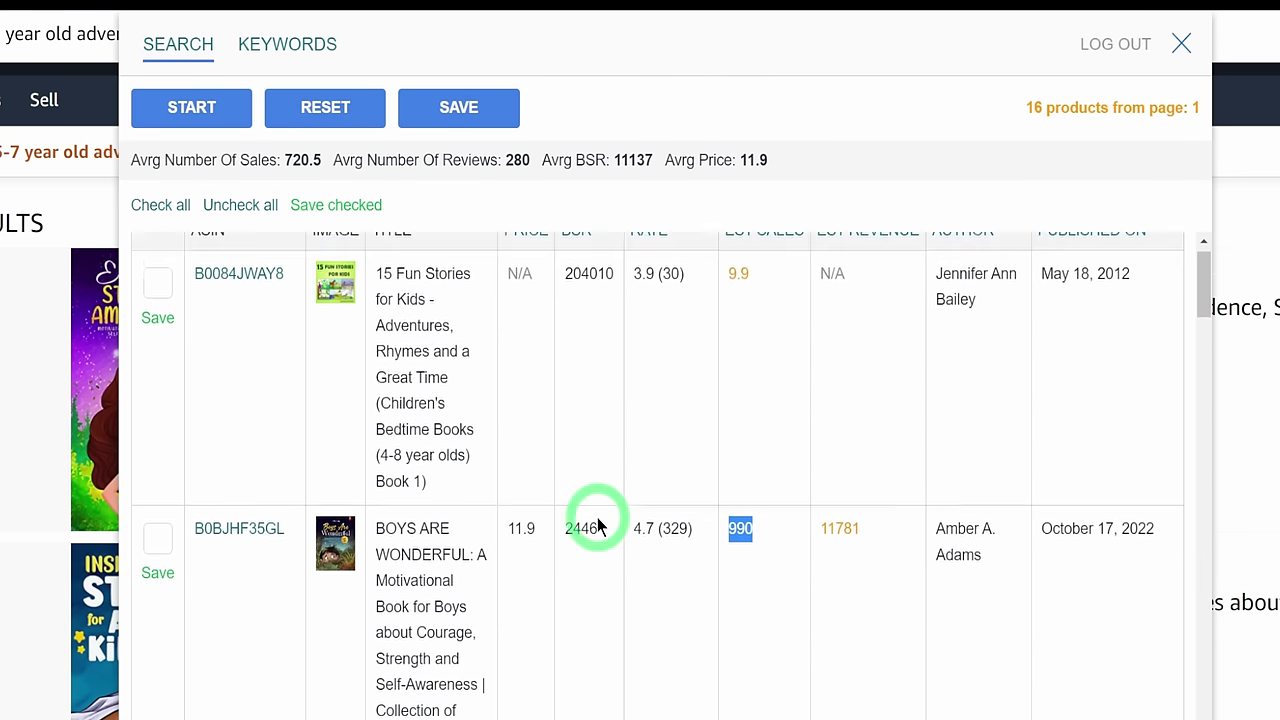
pyautogui.scroll(1, 597, 525)
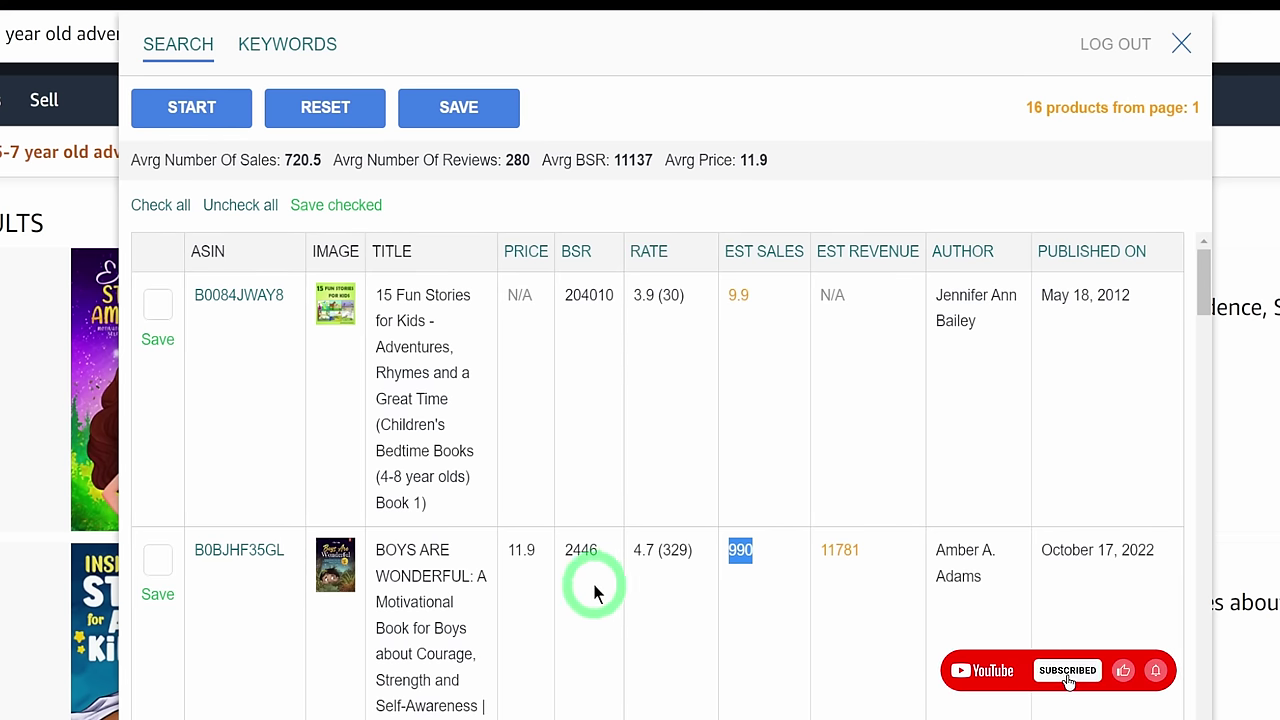
pyautogui.scroll(-3, 536, 585)
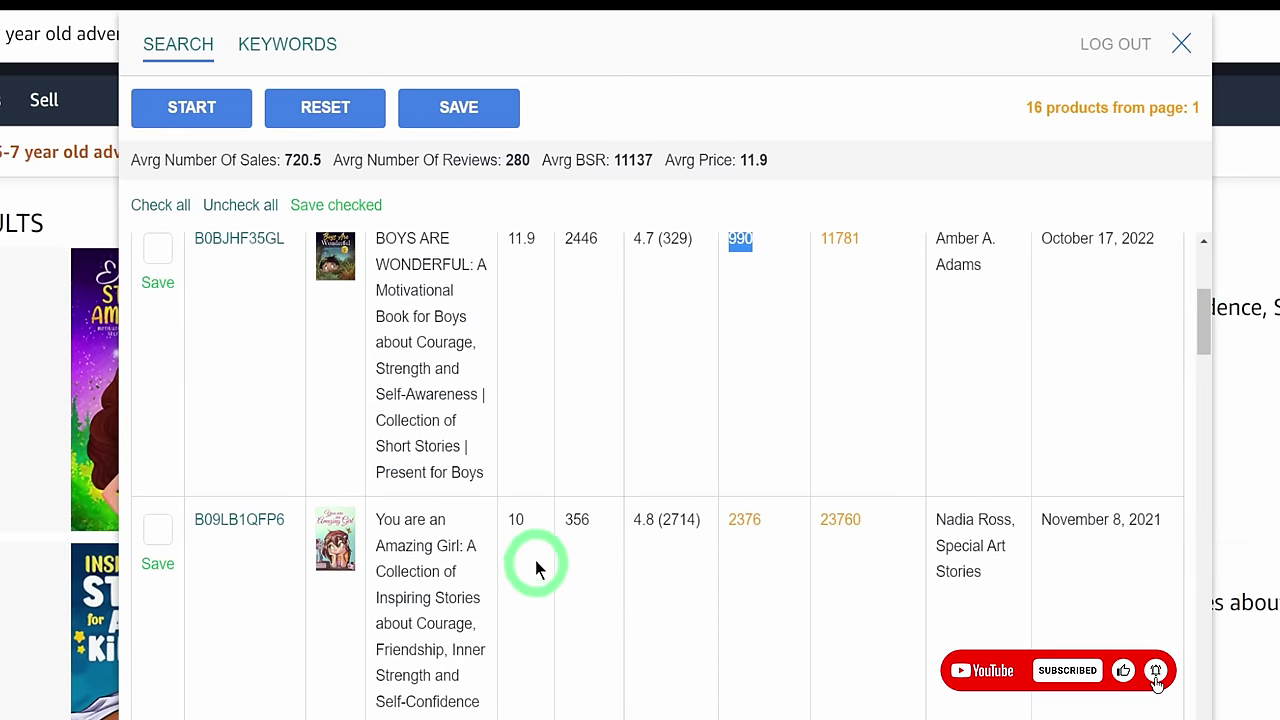
pyautogui.scroll(-4, 536, 568)
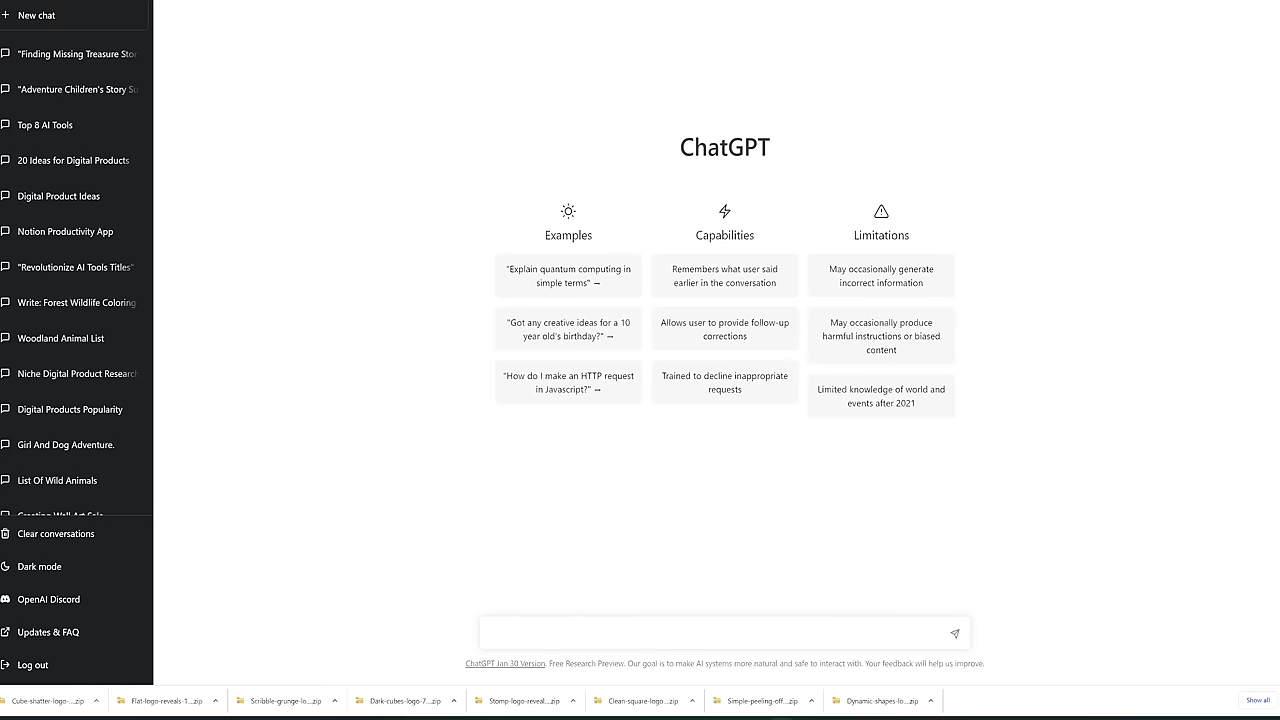
# In ChatGPT, request a 6-page children's story with page titles about a girl's missing-treasure adventure, lesson 'You can achieve what you put your mind on'
pyautogui.write("Write me a children's story about a girl going on an adventure to find a missing treasure. lesson  'You achieve what you put your mind on'. Make it 6 pages and title each page. make is mind blowing and intriguing")
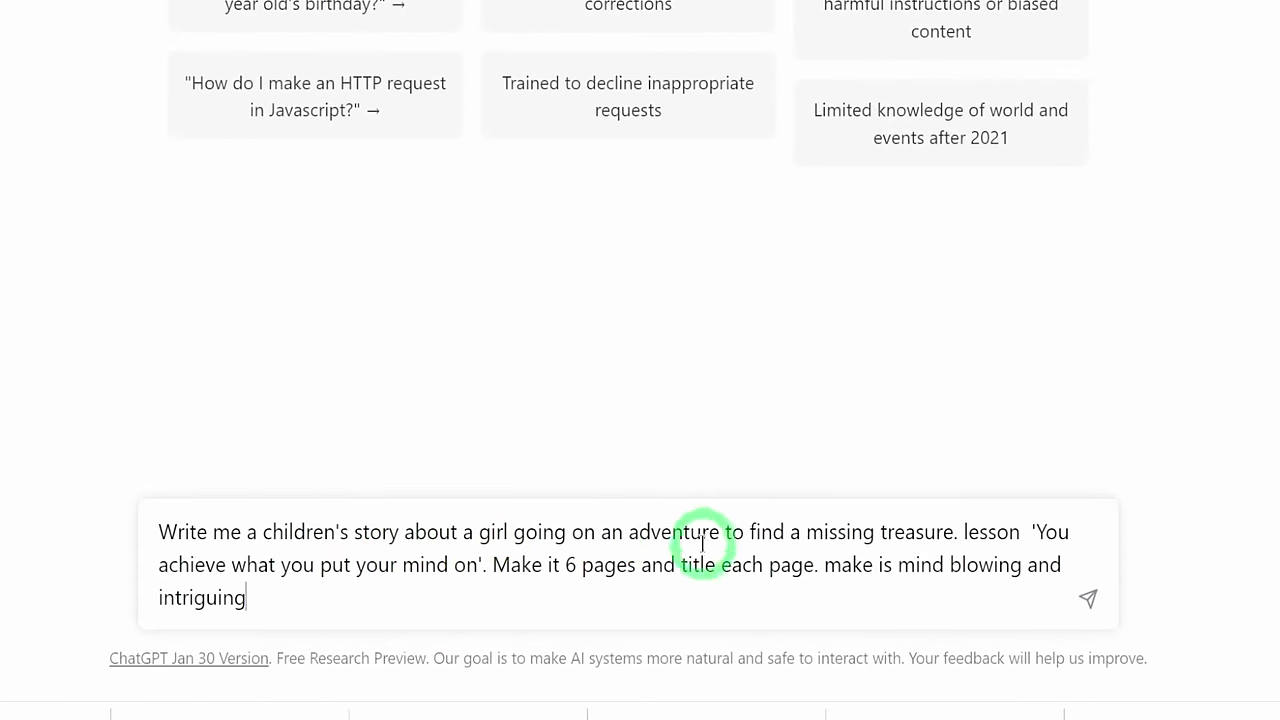
pyautogui.click(966, 533)
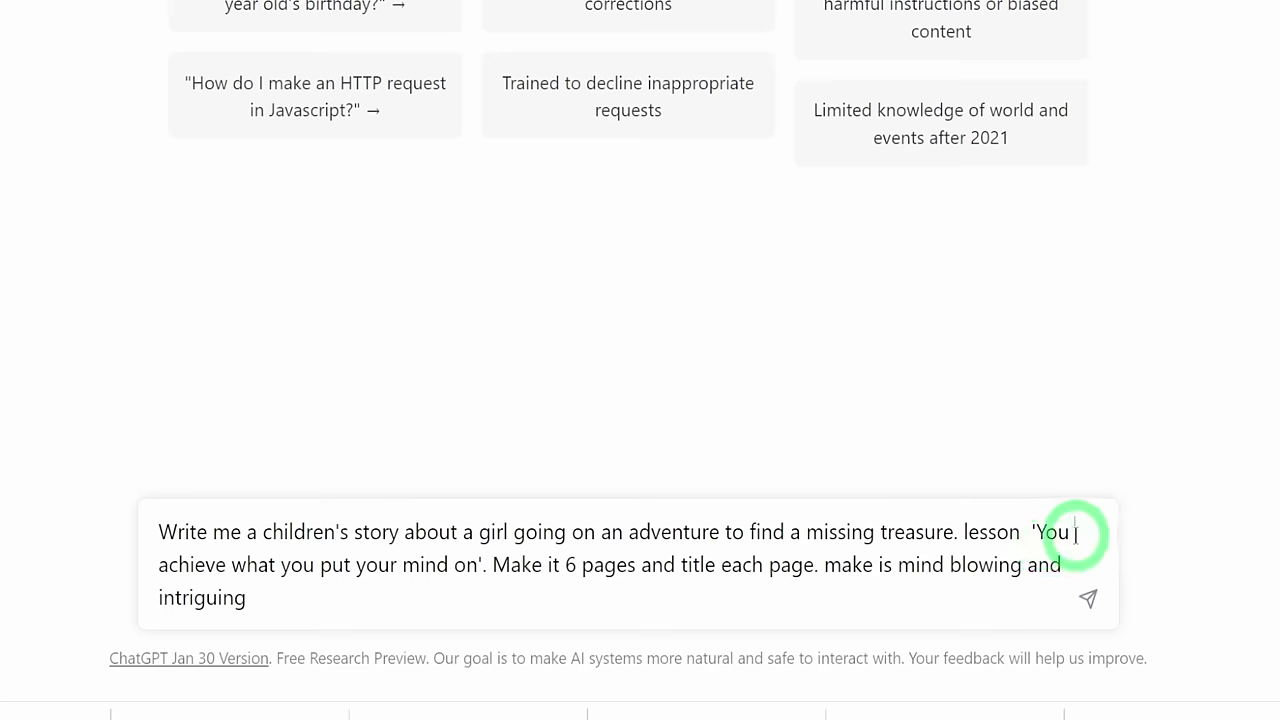
pyautogui.write('can')
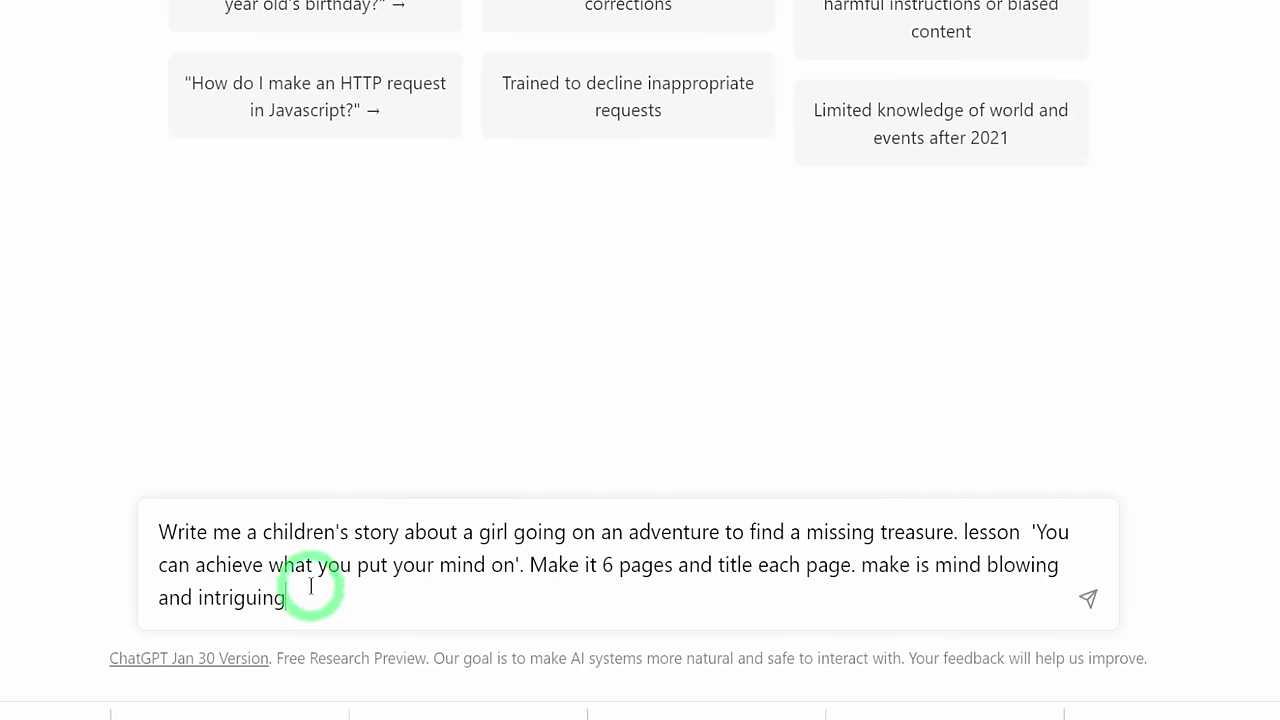
pyautogui.press('Return')
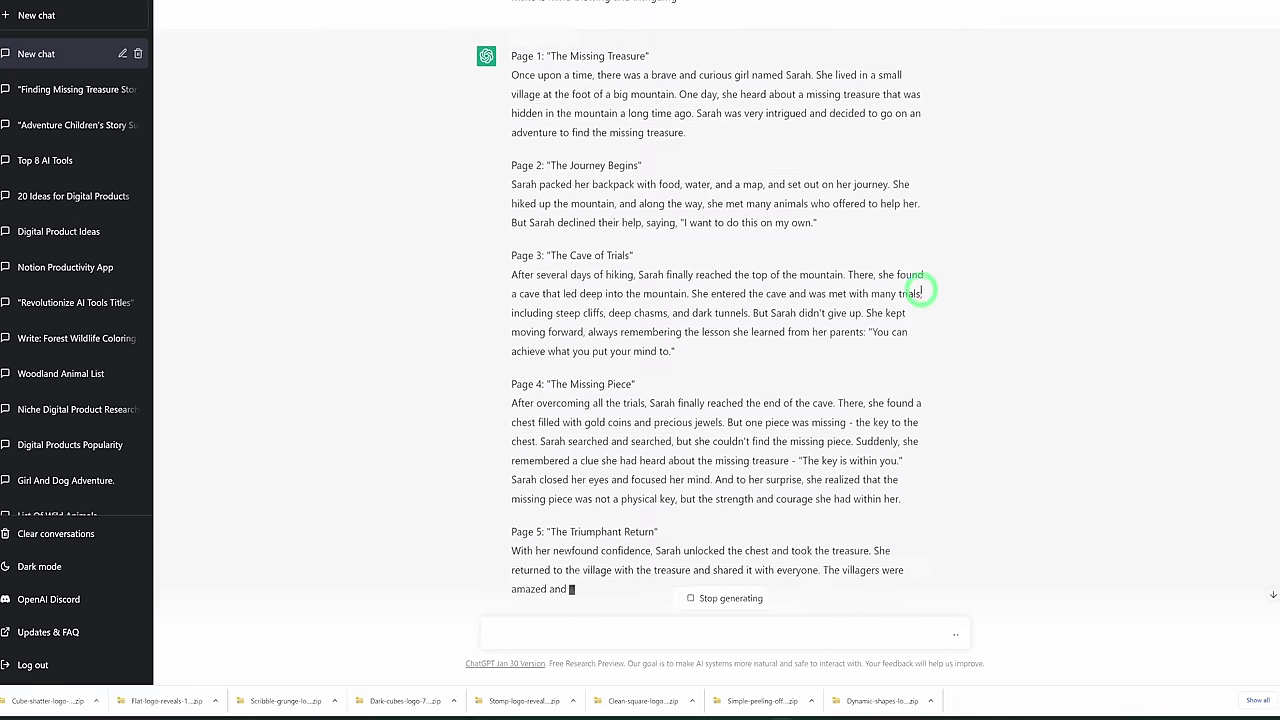
# Read through the generated story from page 1, "The Missing Treasure", to page 6, "The Lesson Learned"
pyautogui.scroll(2, 923, 285)
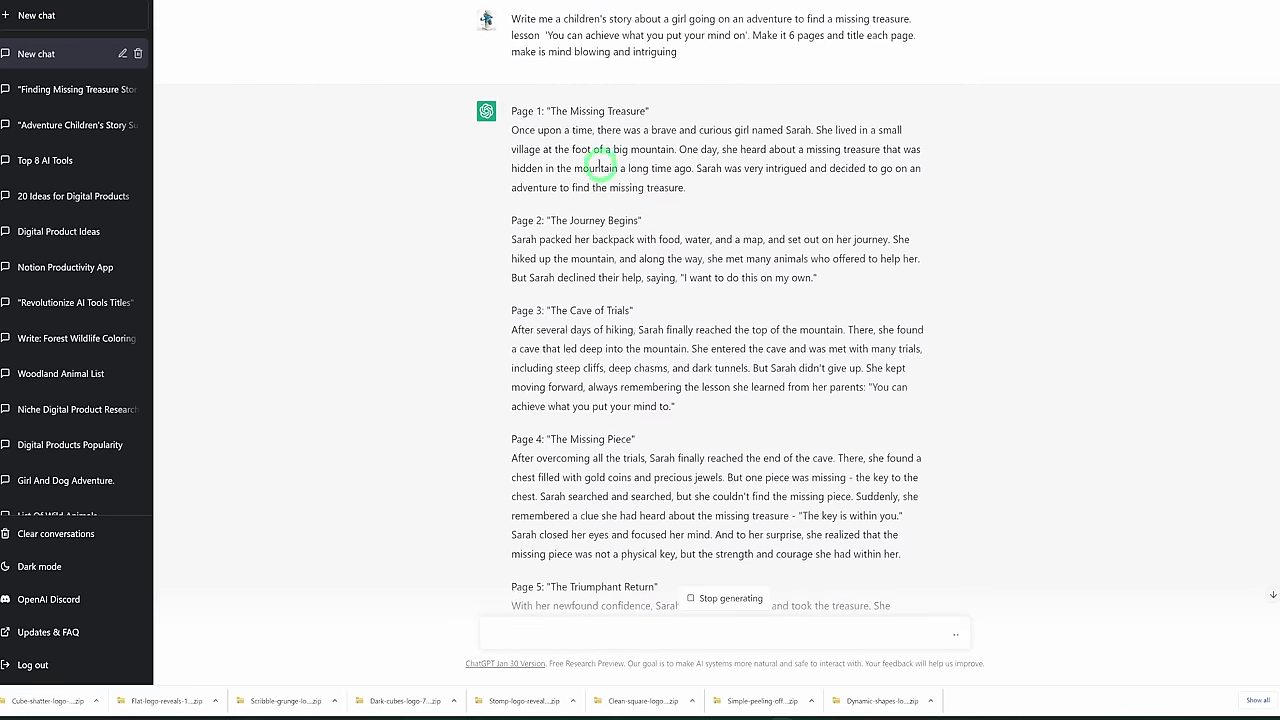
pyautogui.scroll(-3, 728, 318)
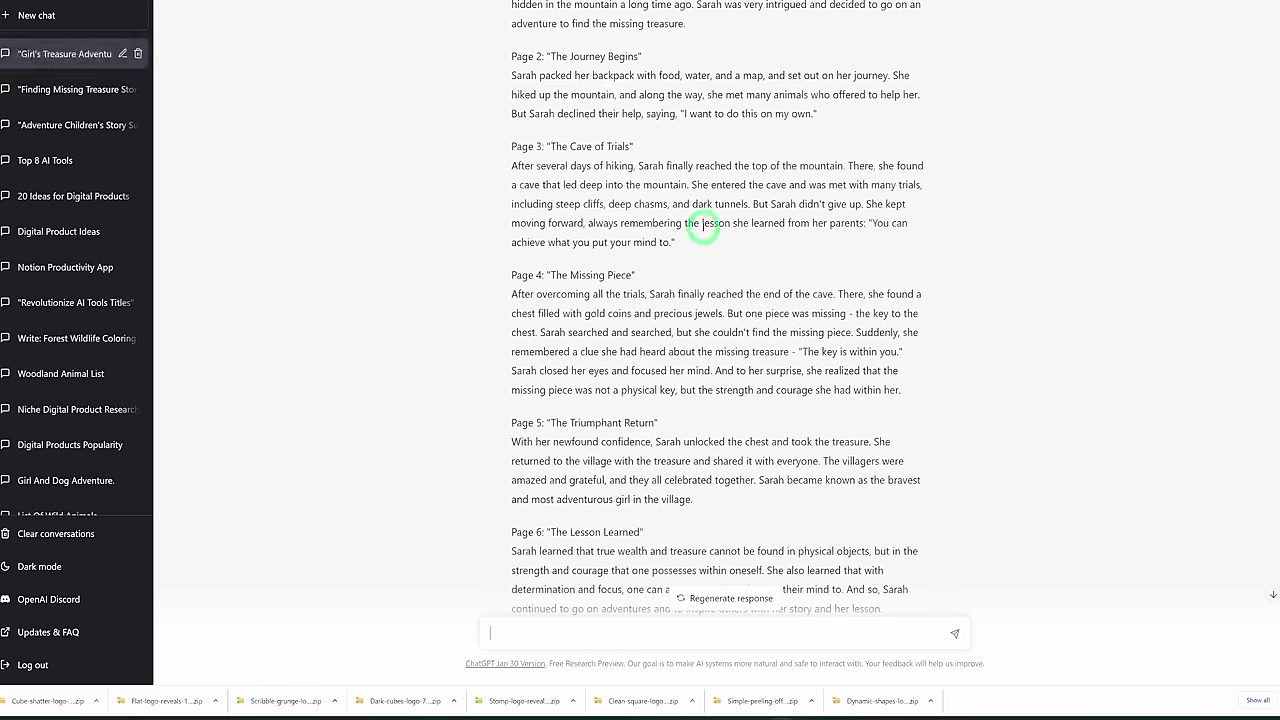
pyautogui.scroll(-2, 757, 266)
pyautogui.scroll(5, 760, 267)
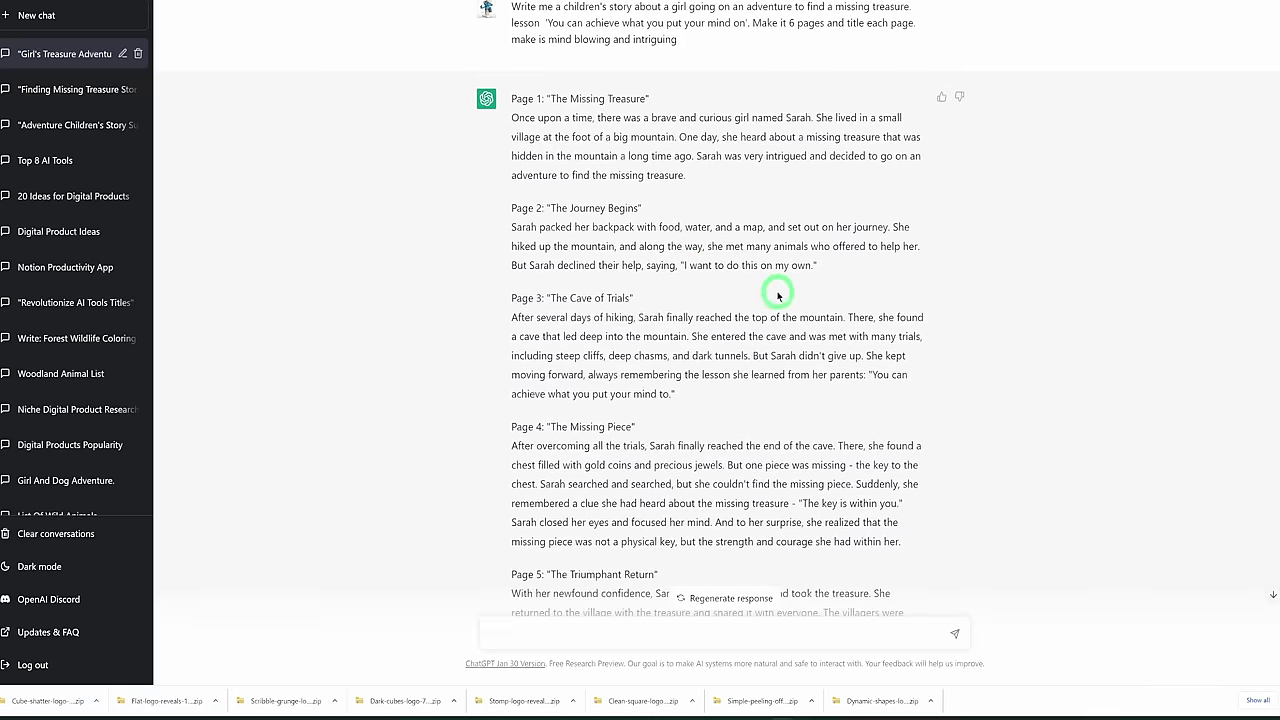
pyautogui.scroll(-5, 766, 332)
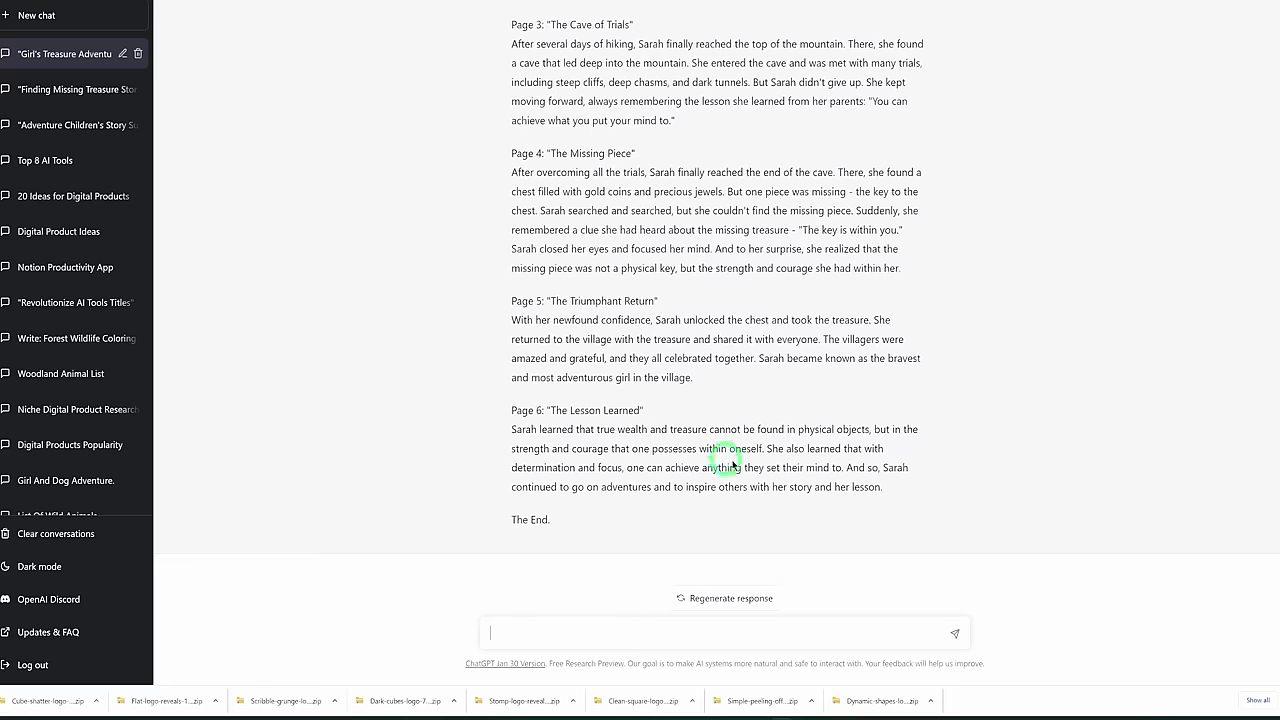
# Copy the full paragraph under Page 1, "The Missing Treasure", leaving out its title
pyautogui.scroll(4, 785, 462)
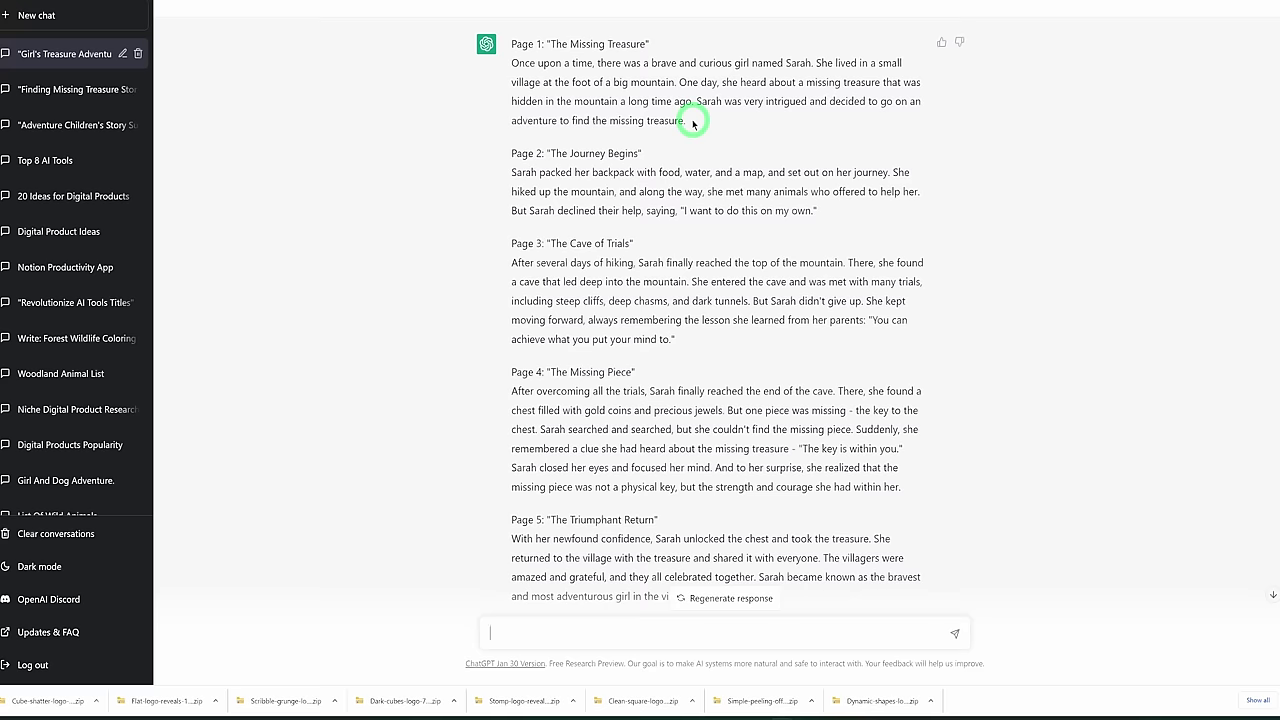
pyautogui.moveTo(693, 122); pyautogui.dragTo(514, 66)
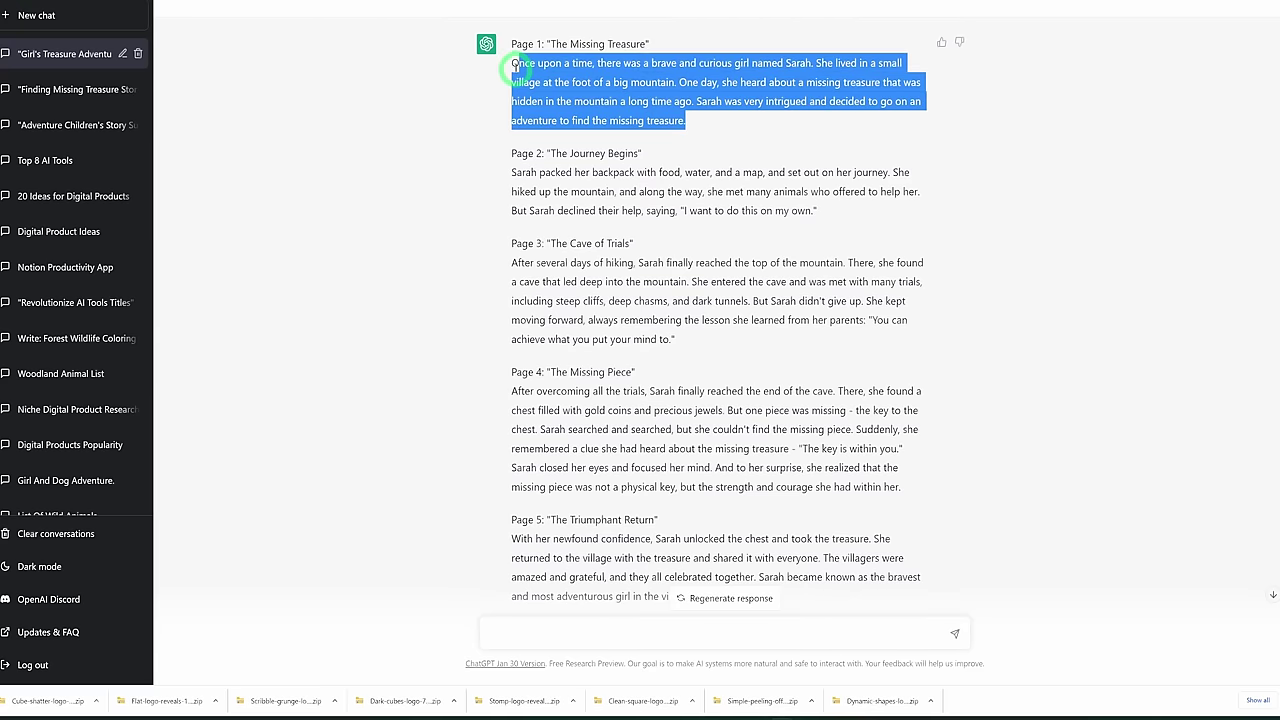
pyautogui.rightClick(556, 88)
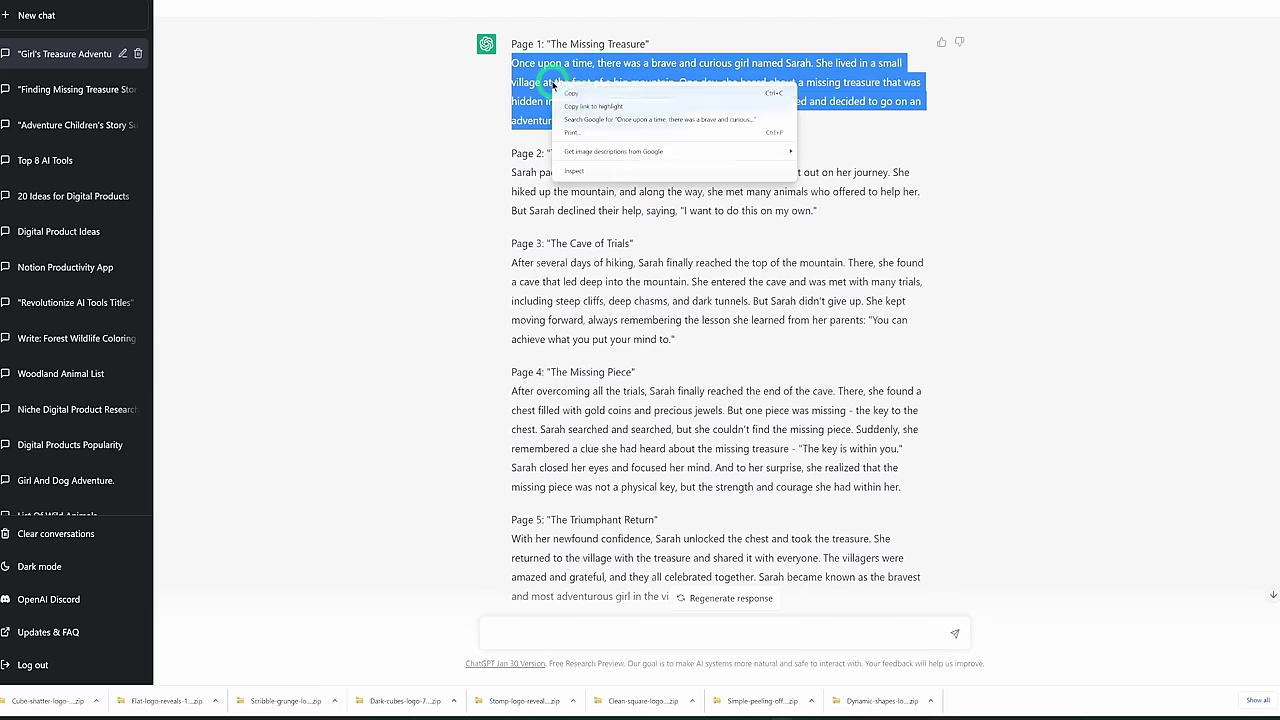
pyautogui.click(580, 97)
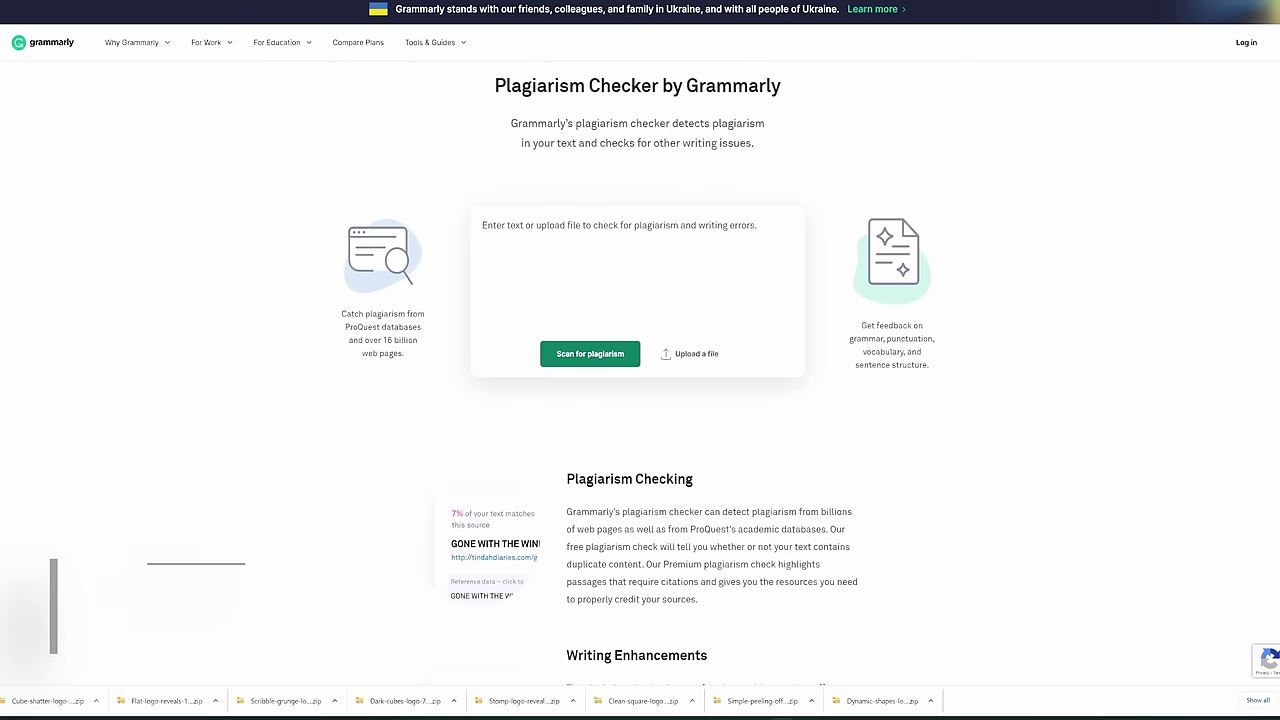
# Paste the page 1 paragraph into Grammarly's plagiarism checker, scan it and review the plagiarism result
pyautogui.click(534, 266)
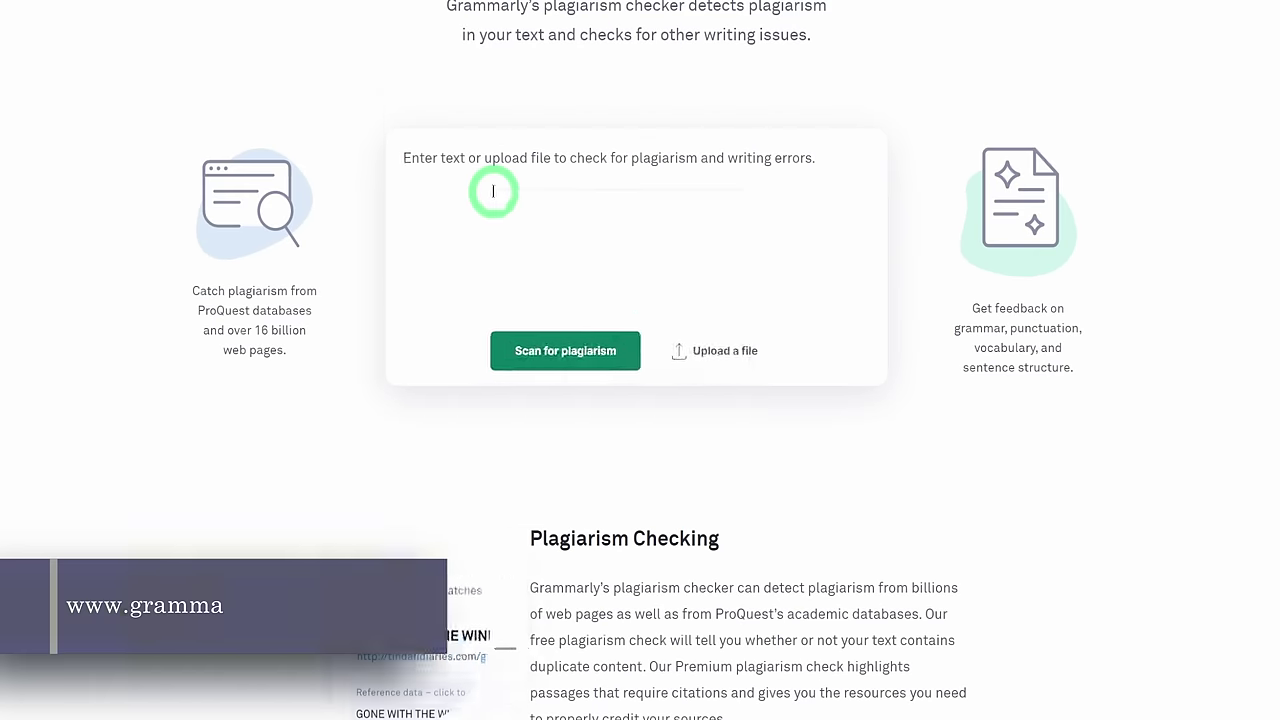
pyautogui.rightClick(493, 191)
pyautogui.click(538, 323)
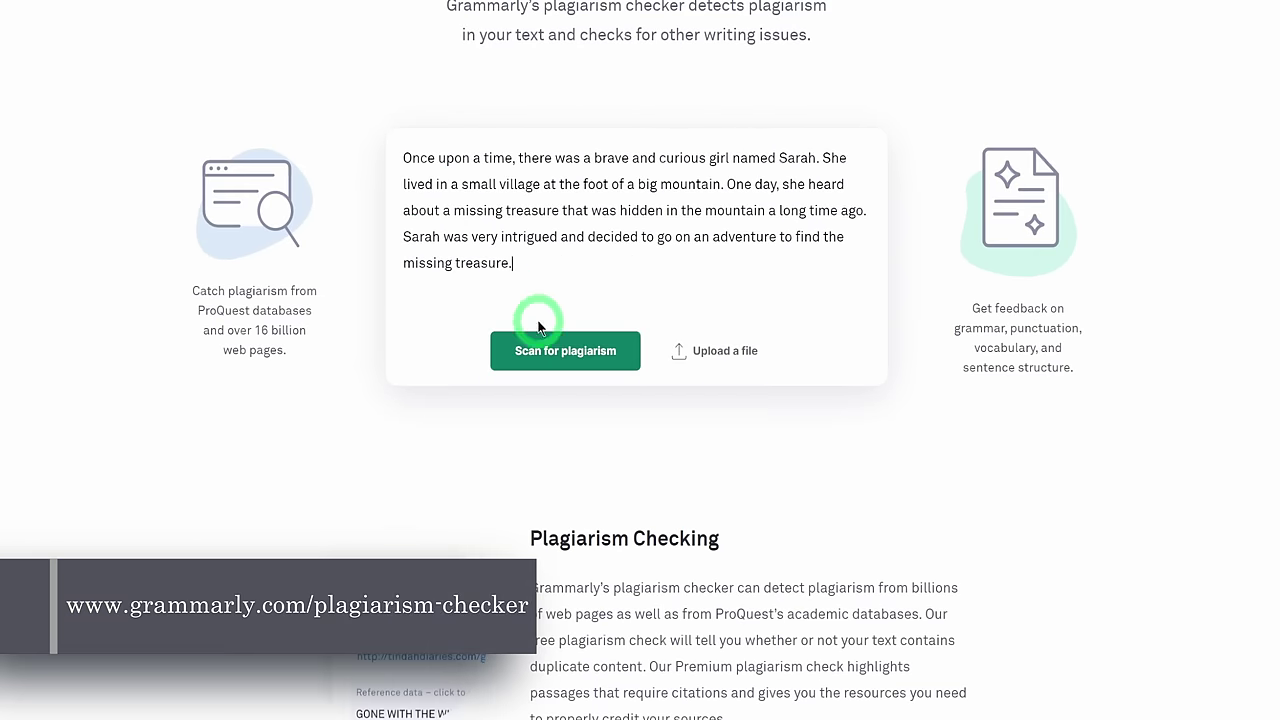
pyautogui.click(582, 352)
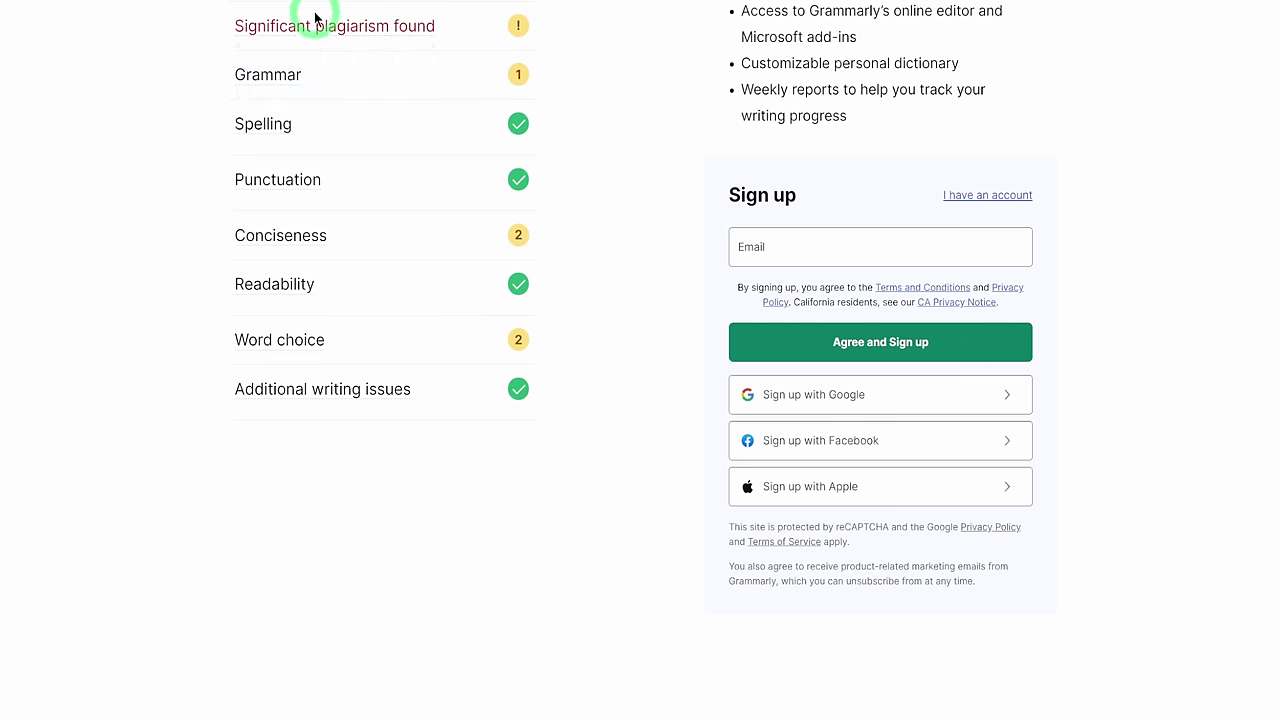
pyautogui.moveTo(388, 27)
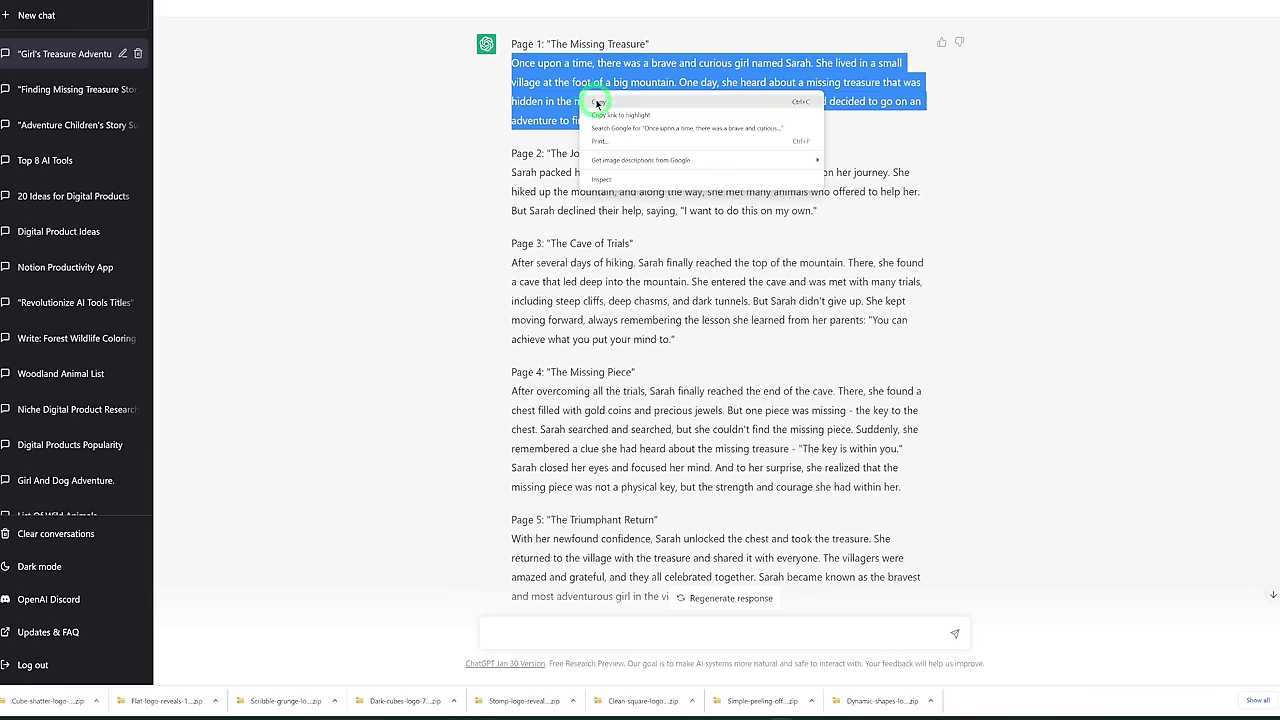
# Switch to QuillBot, paste the original page 1 paragraph and paraphrase it in Standard mode
pyautogui.click(405, 3)
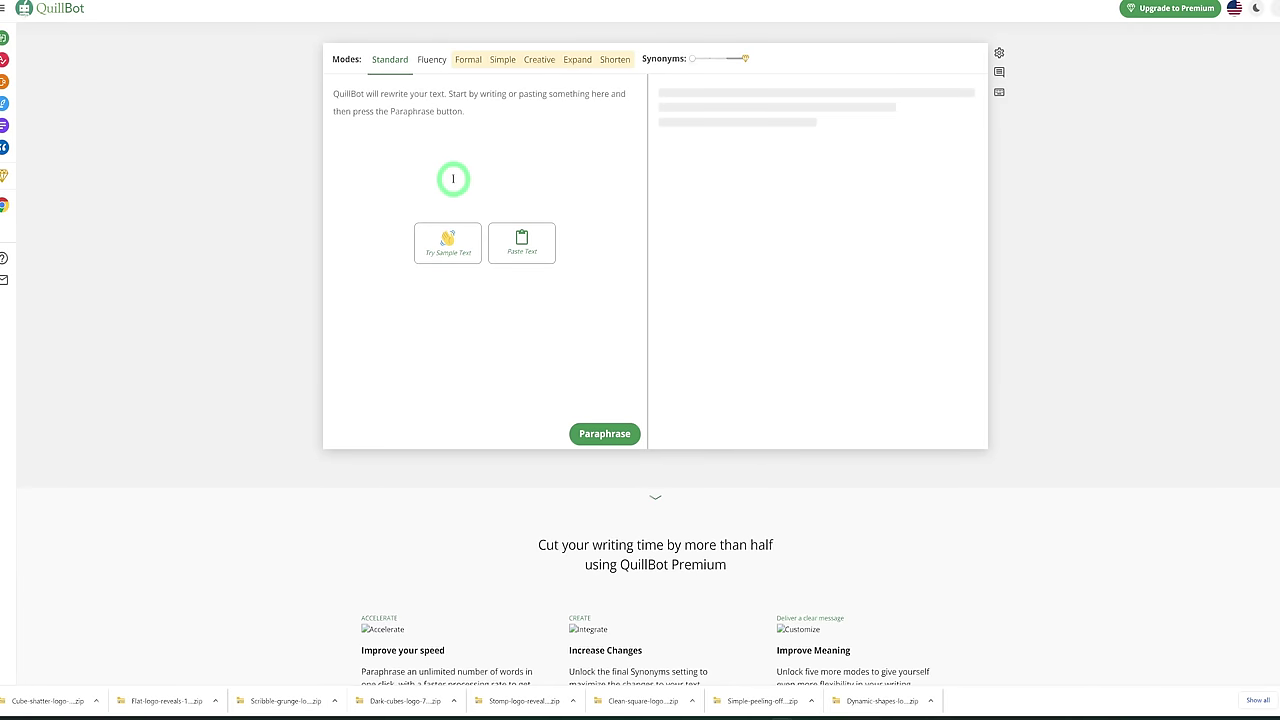
pyautogui.click(449, 162)
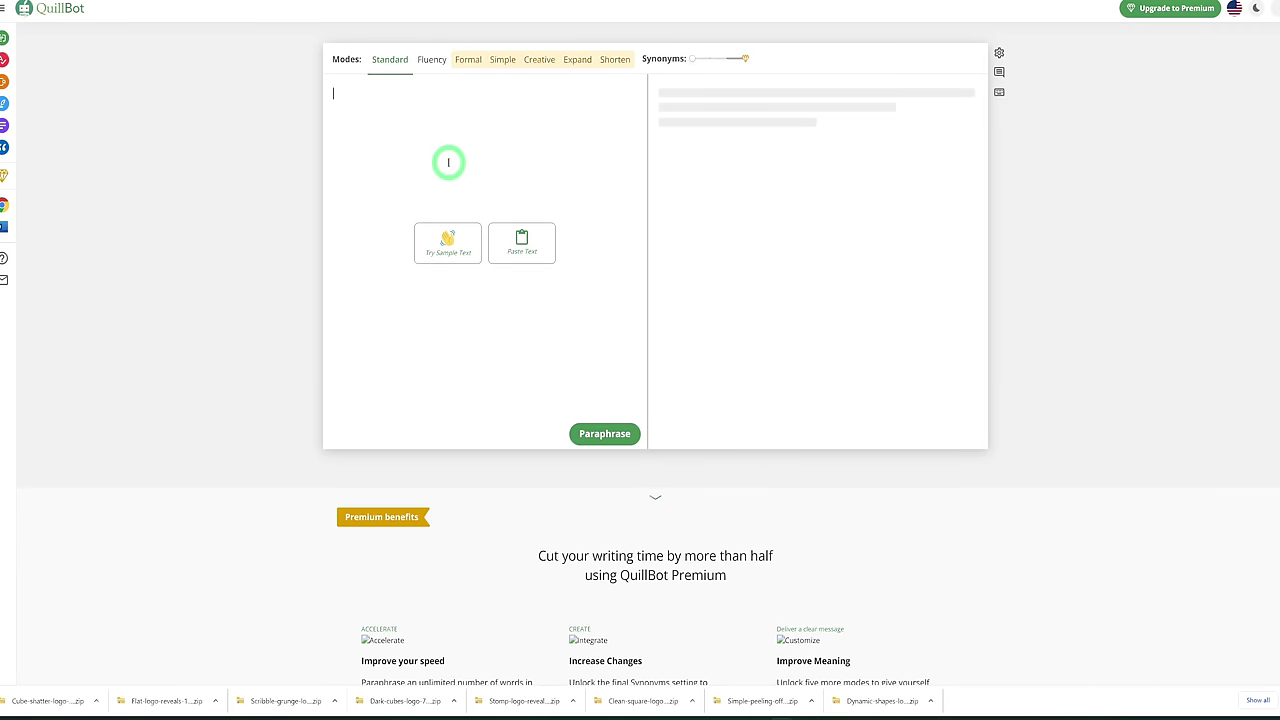
pyautogui.hotkey('ctrl', 'v')
pyautogui.click(605, 477)
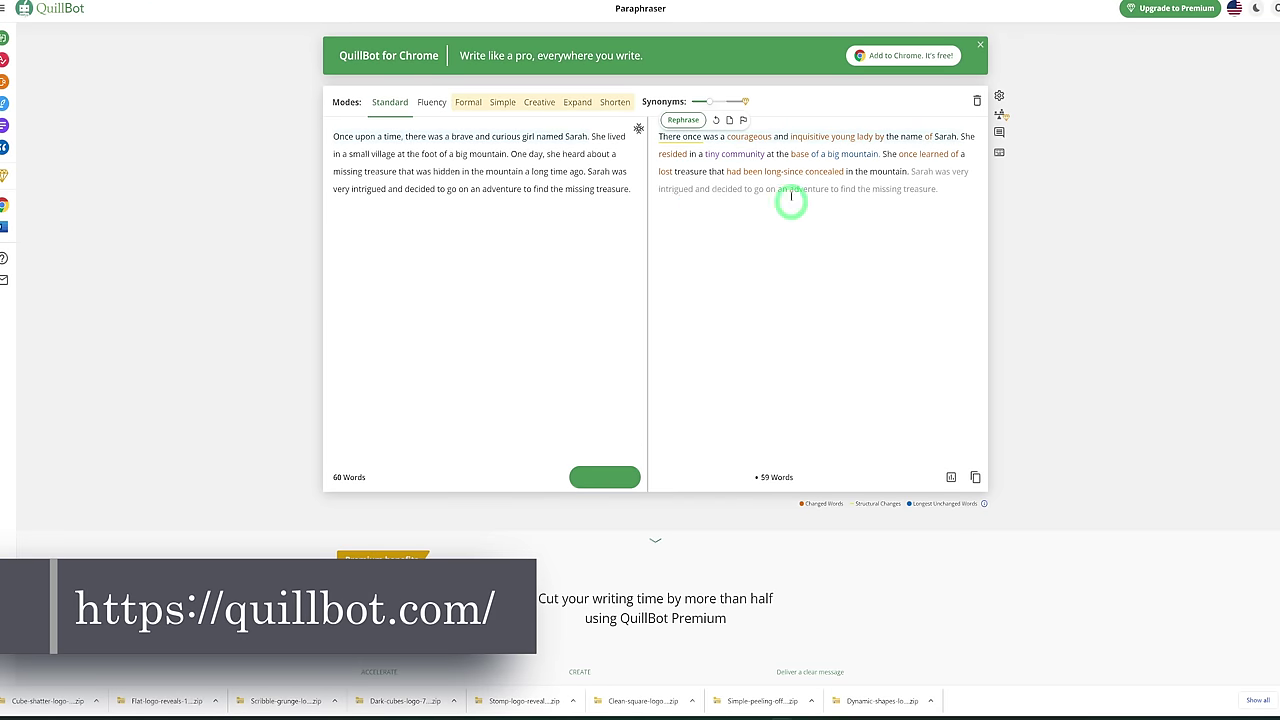
pyautogui.click(776, 308)
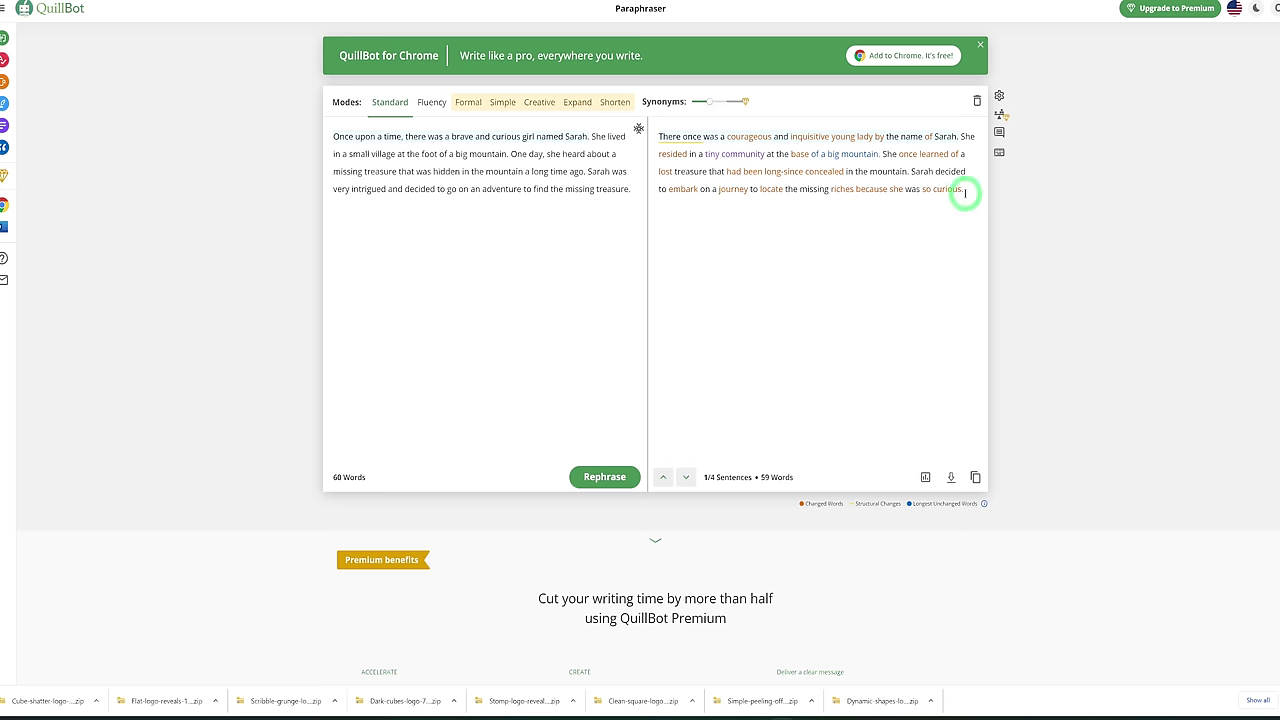
# Copy the whole paraphrased paragraph into Grammarly's plagiarism checker and scan it for plagiarism
pyautogui.moveTo(963, 194); pyautogui.dragTo(657, 135)
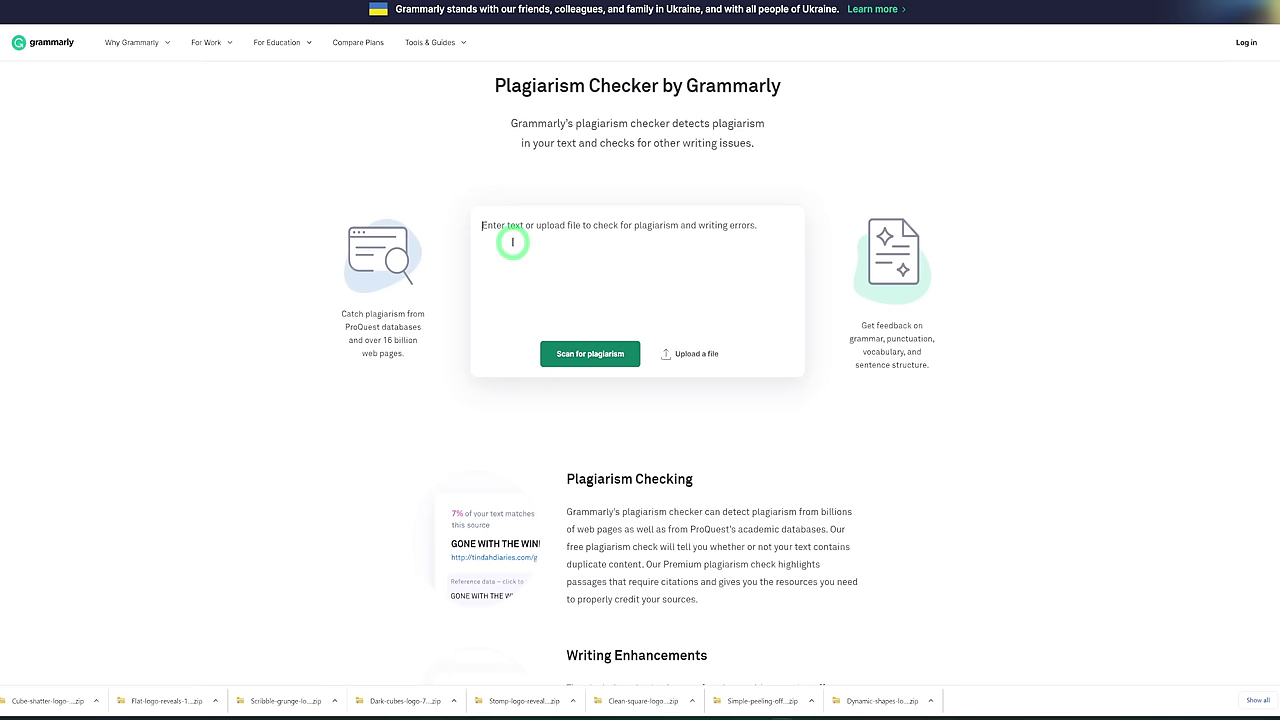
pyautogui.click(512, 242)
pyautogui.hotkey('ctrl', 'v')
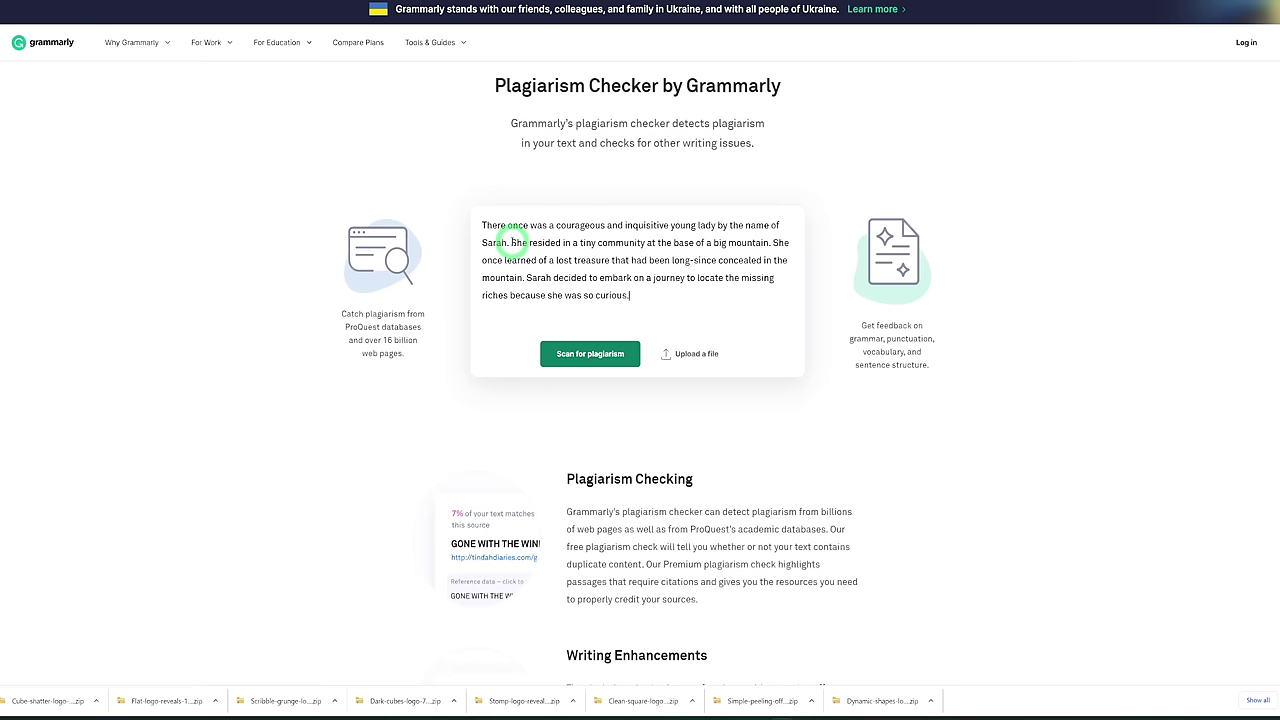
pyautogui.click(594, 356)
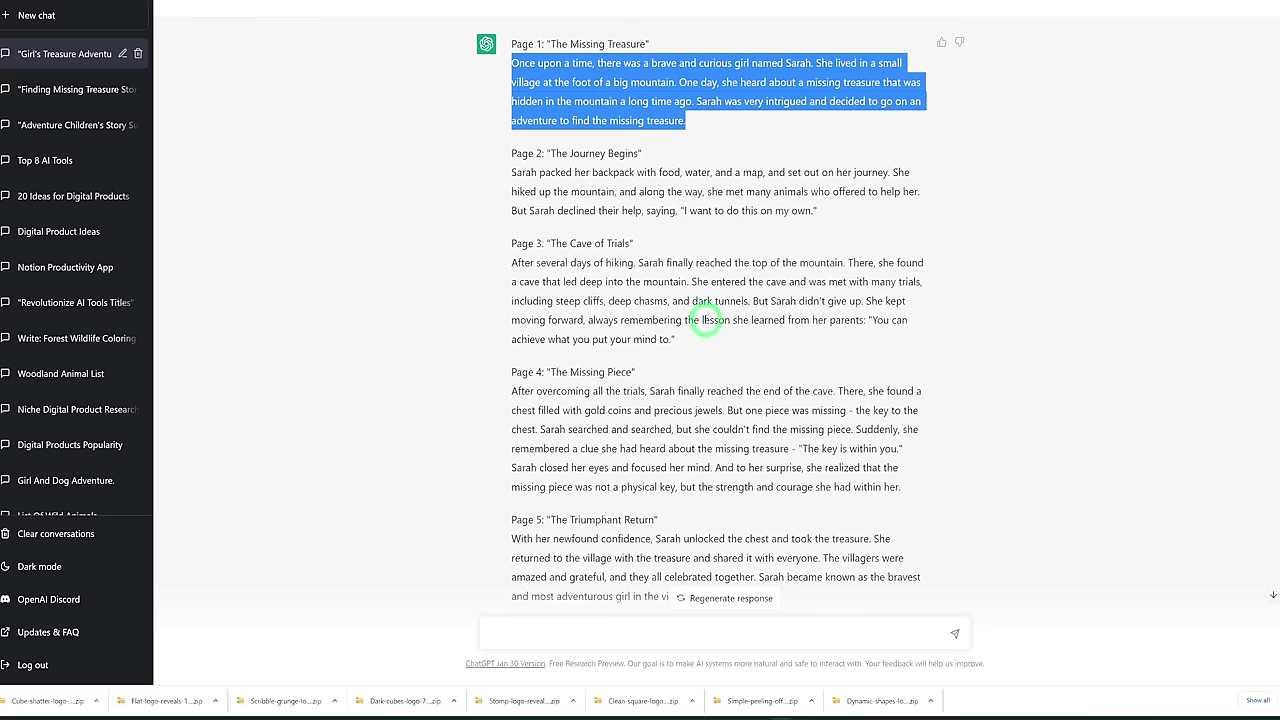
pyautogui.scroll(-3, 712, 400)
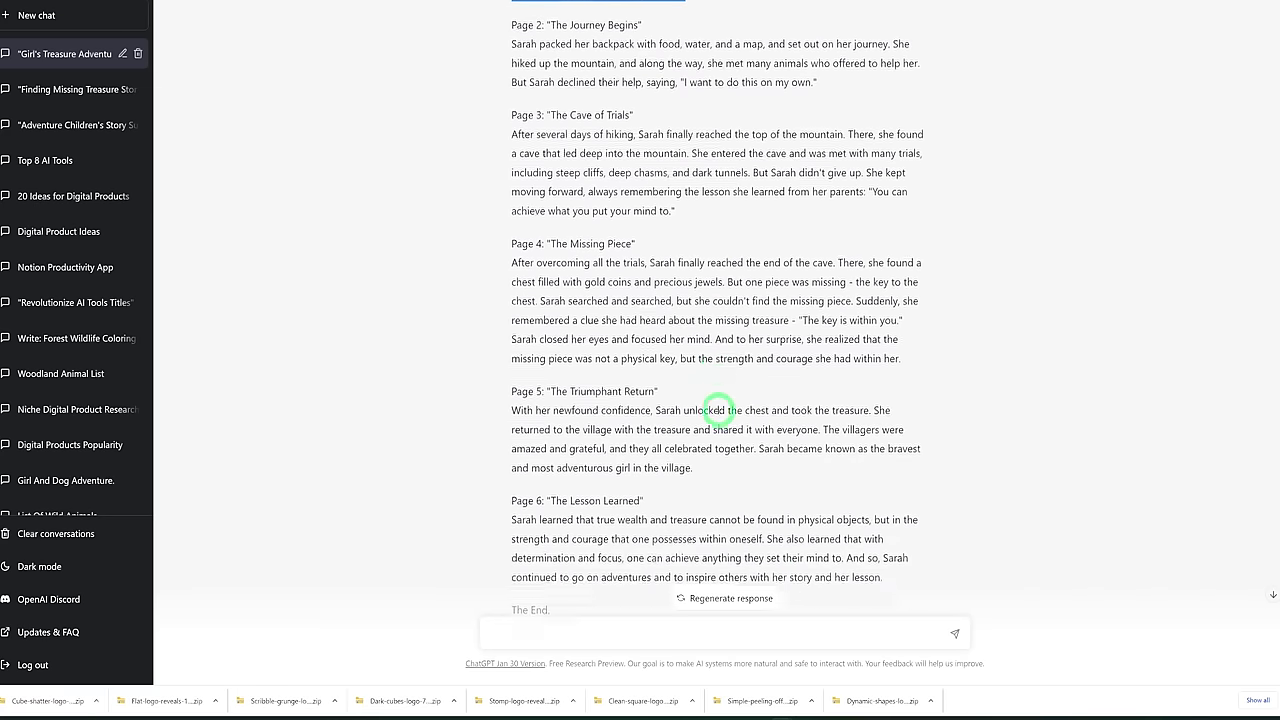
pyautogui.scroll(3, 718, 410)
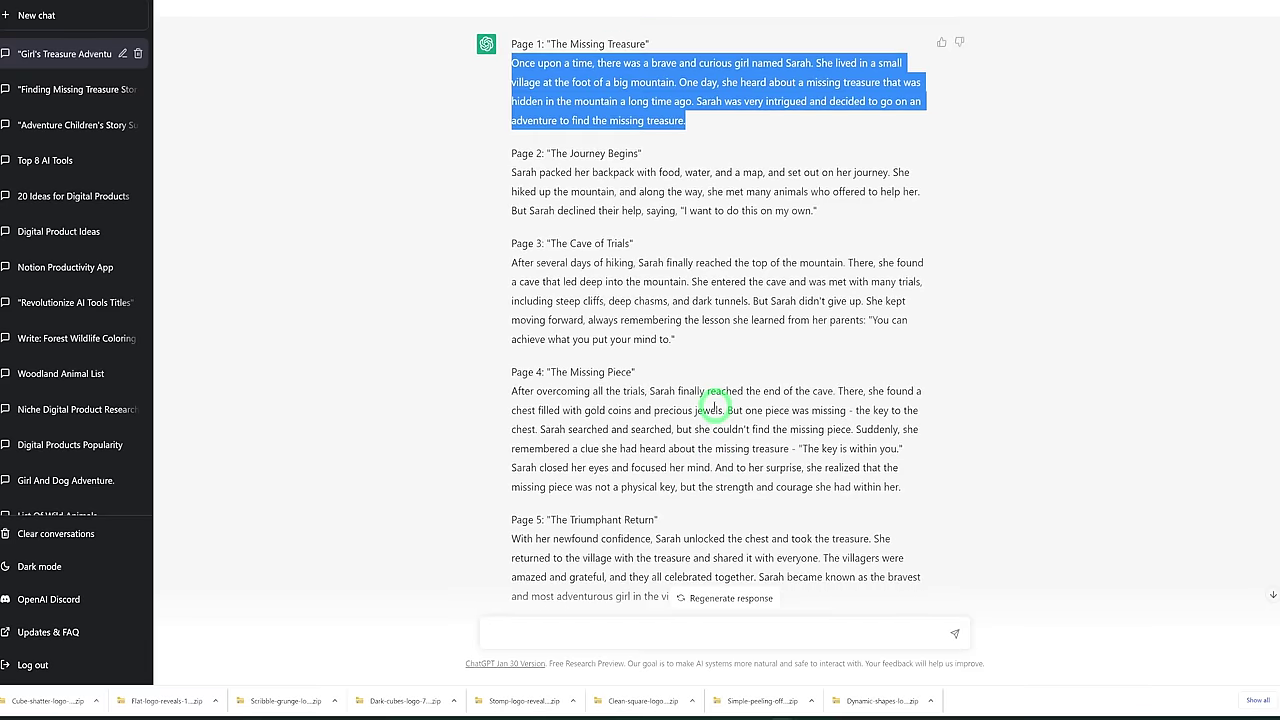
pyautogui.scroll(-4, 709, 405)
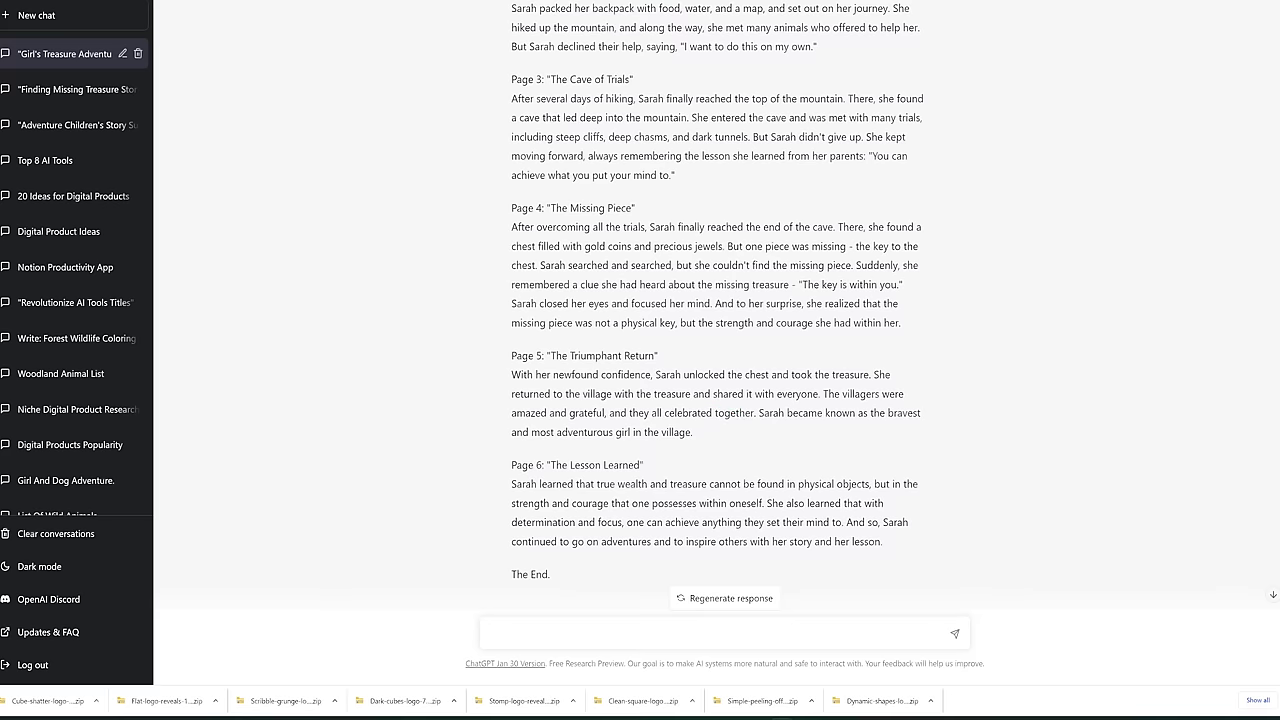
pyautogui.scroll(4, 894, 405)
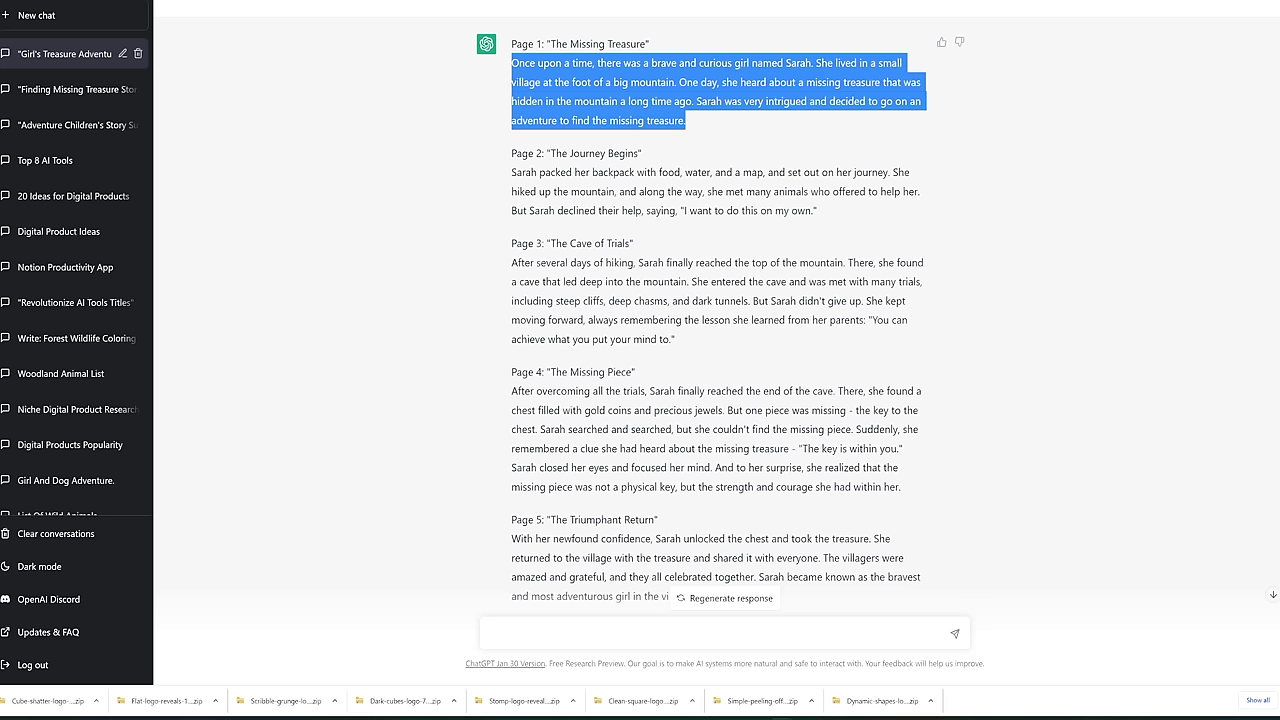
pyautogui.hotkey('alt', 'Tab')
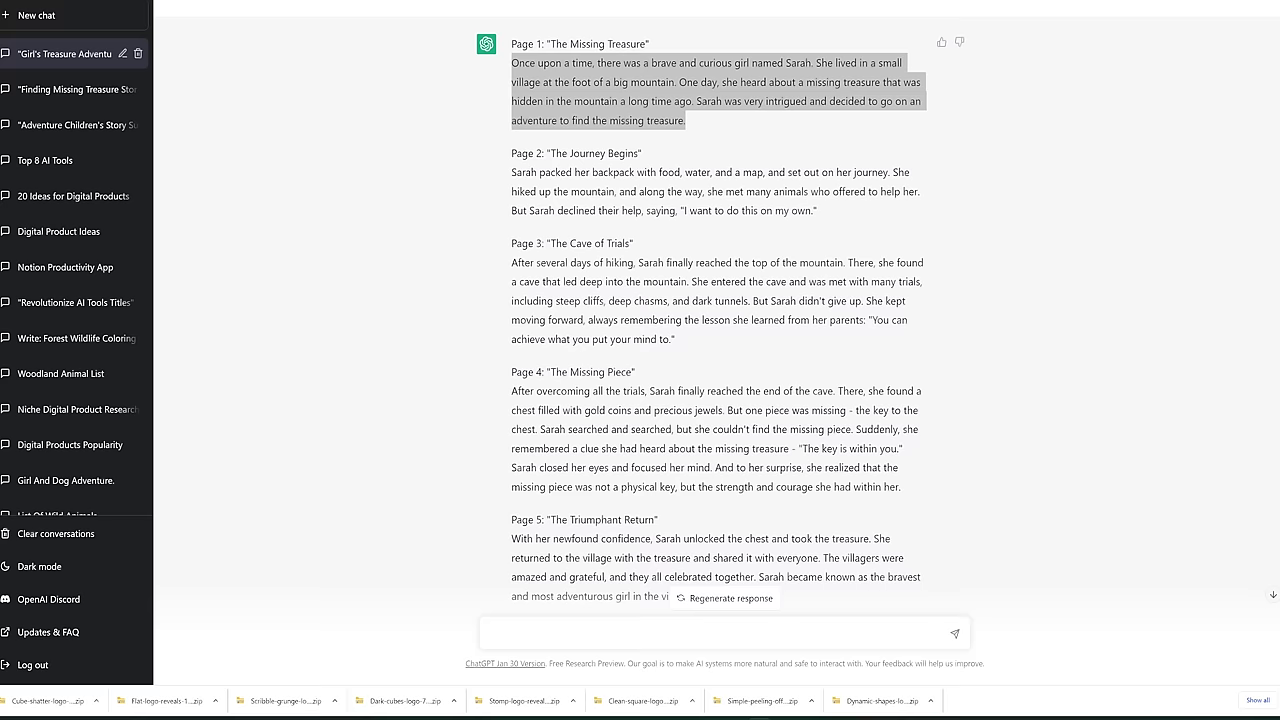
# Ask ChatGPT to "Describe each page in adjectives and verbs so i can describe it to an illustrator"
pyautogui.click(761, 626)
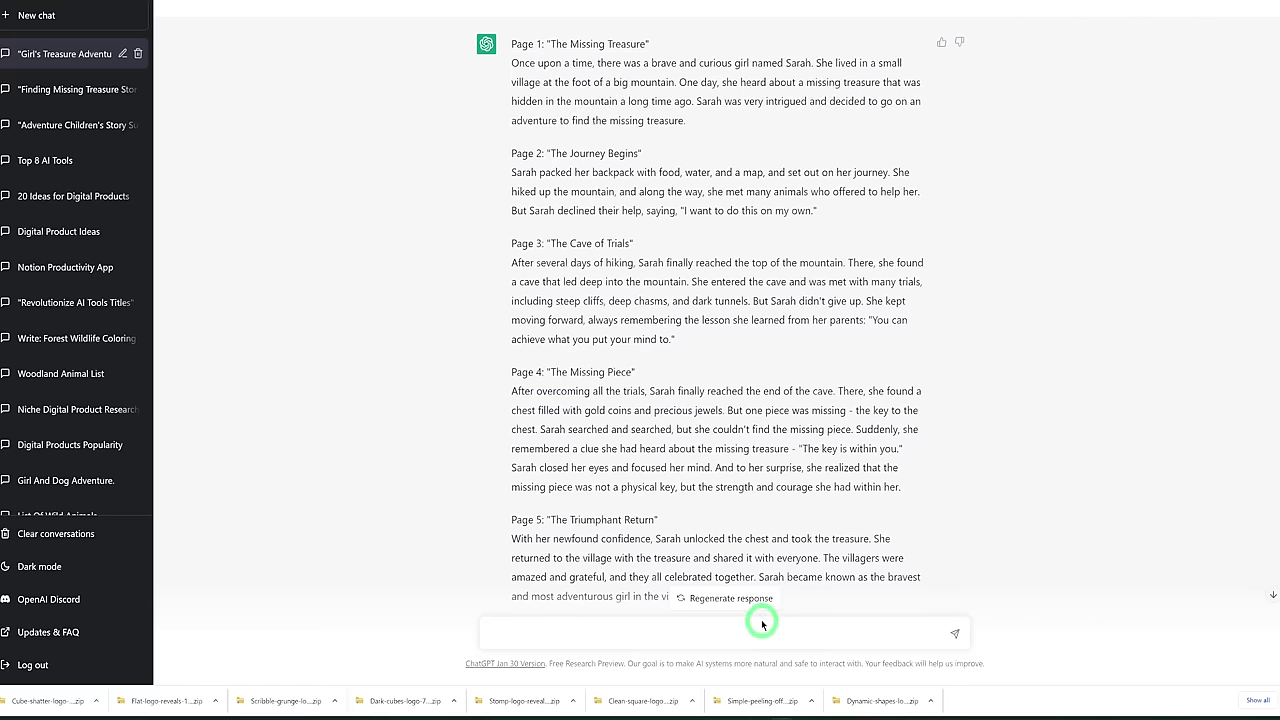
pyautogui.write('Describe each page in adjectives and verbs  so i can describe it to an illustrator')
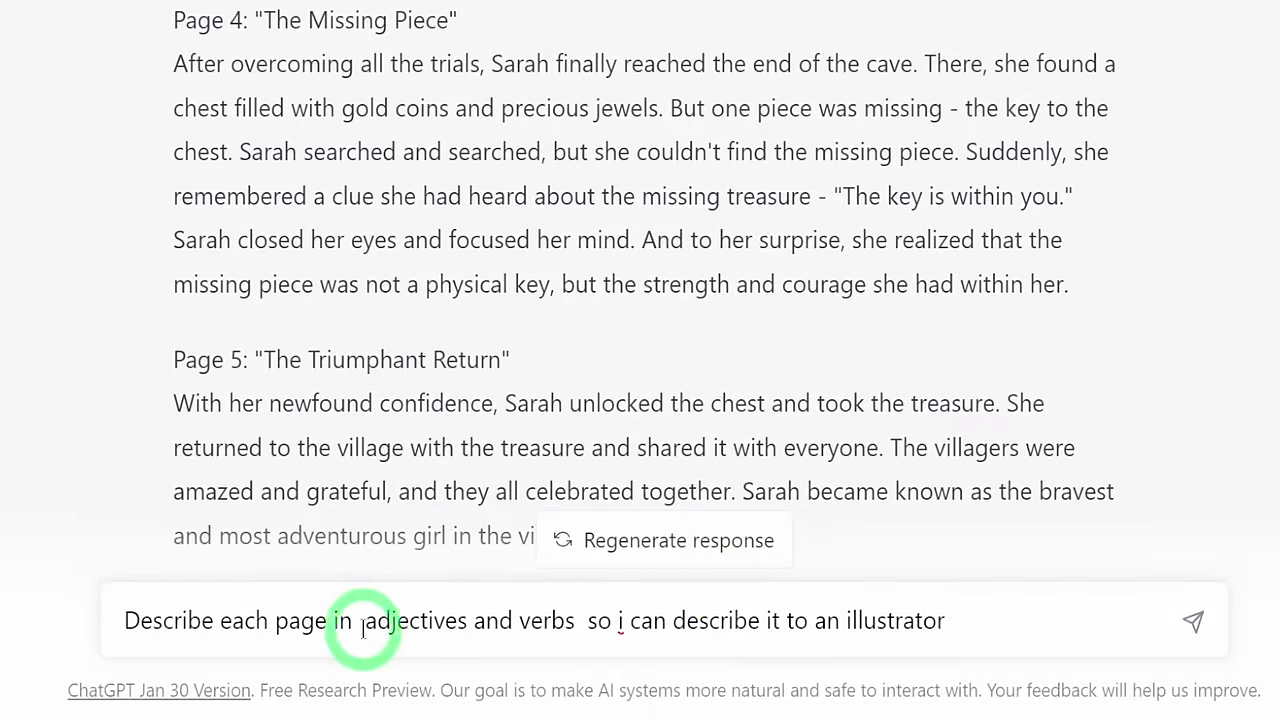
pyautogui.click(588, 624)
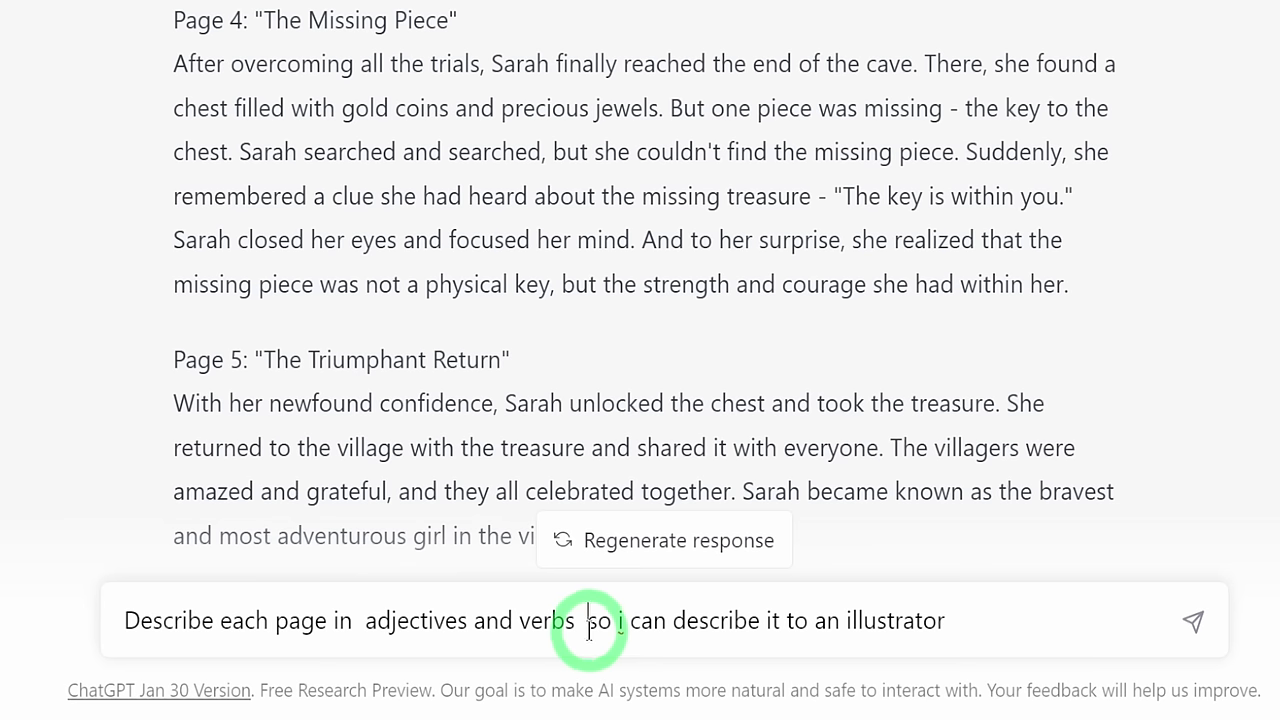
pyautogui.press('BackSpace')
pyautogui.click(955, 630)
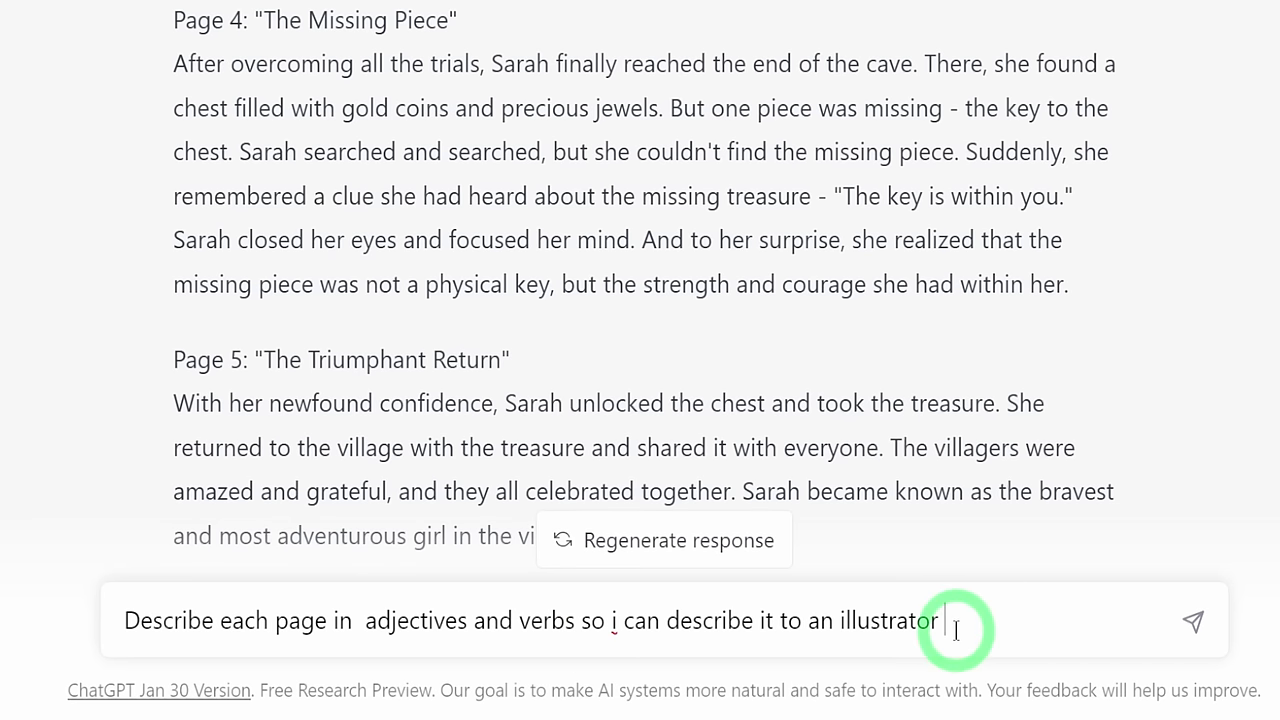
pyautogui.press('Return')
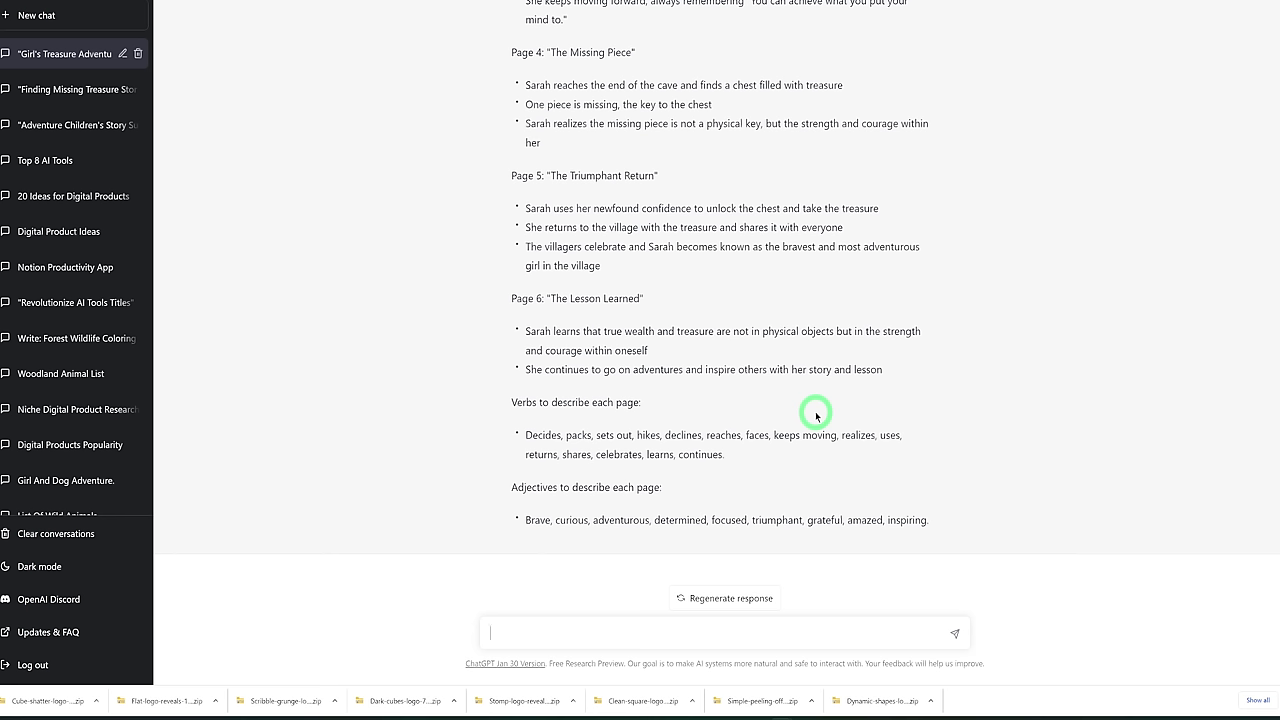
# Compare the illustrator descriptions in the "Finding Missing Treasure" chat with those in the "Girl's Treasure Adventure" chat
pyautogui.click(60, 92)
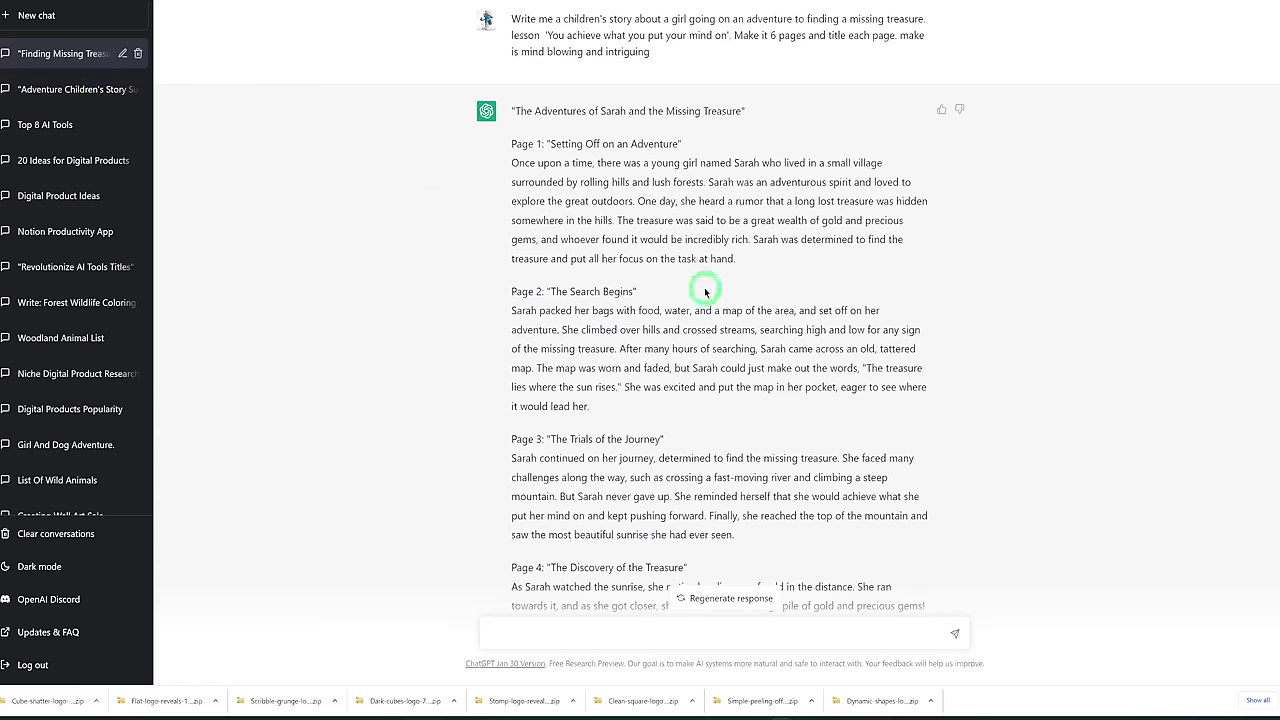
pyautogui.scroll(-15, 705, 292)
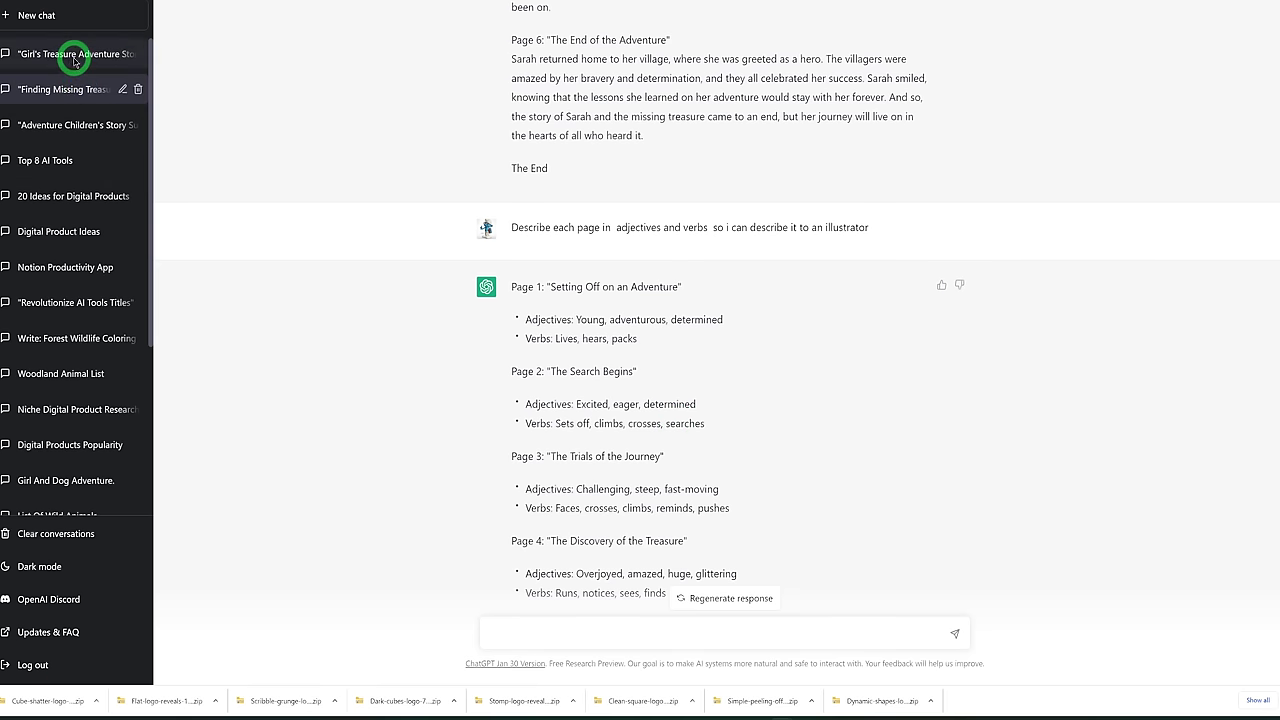
pyautogui.click(76, 54)
pyautogui.scroll(-15, 646, 437)
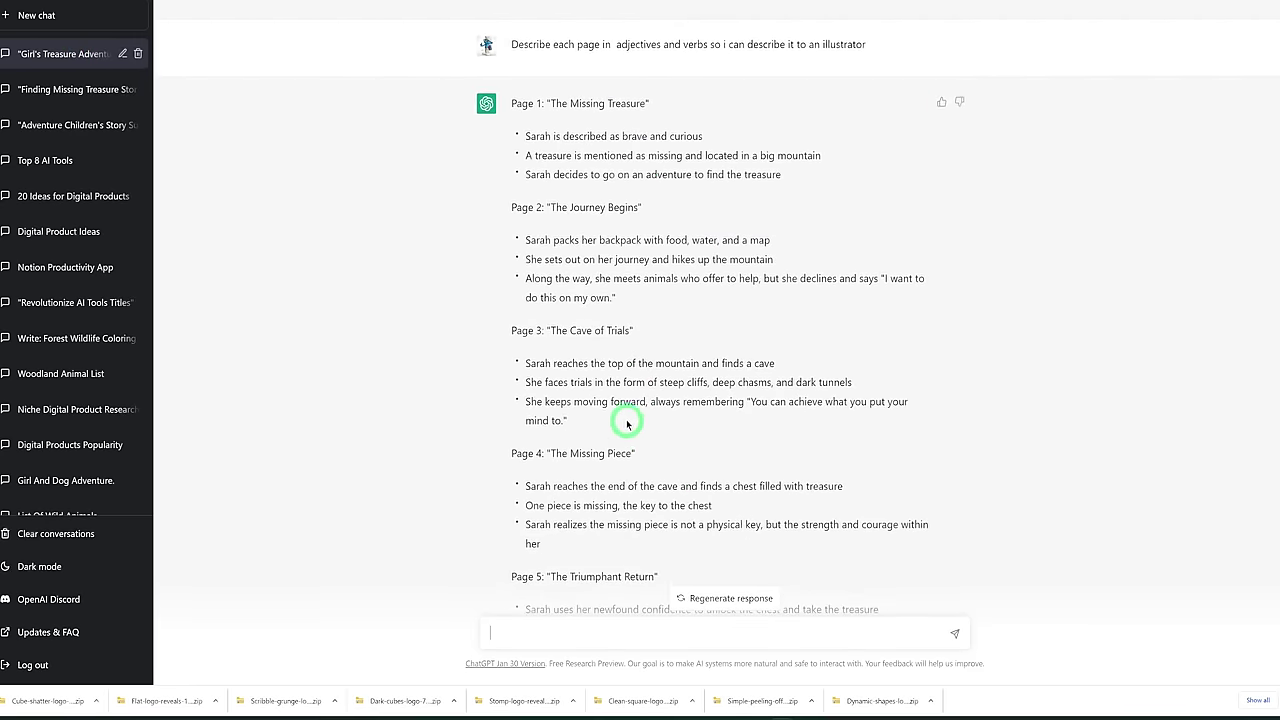
pyautogui.scroll(-2, 628, 424)
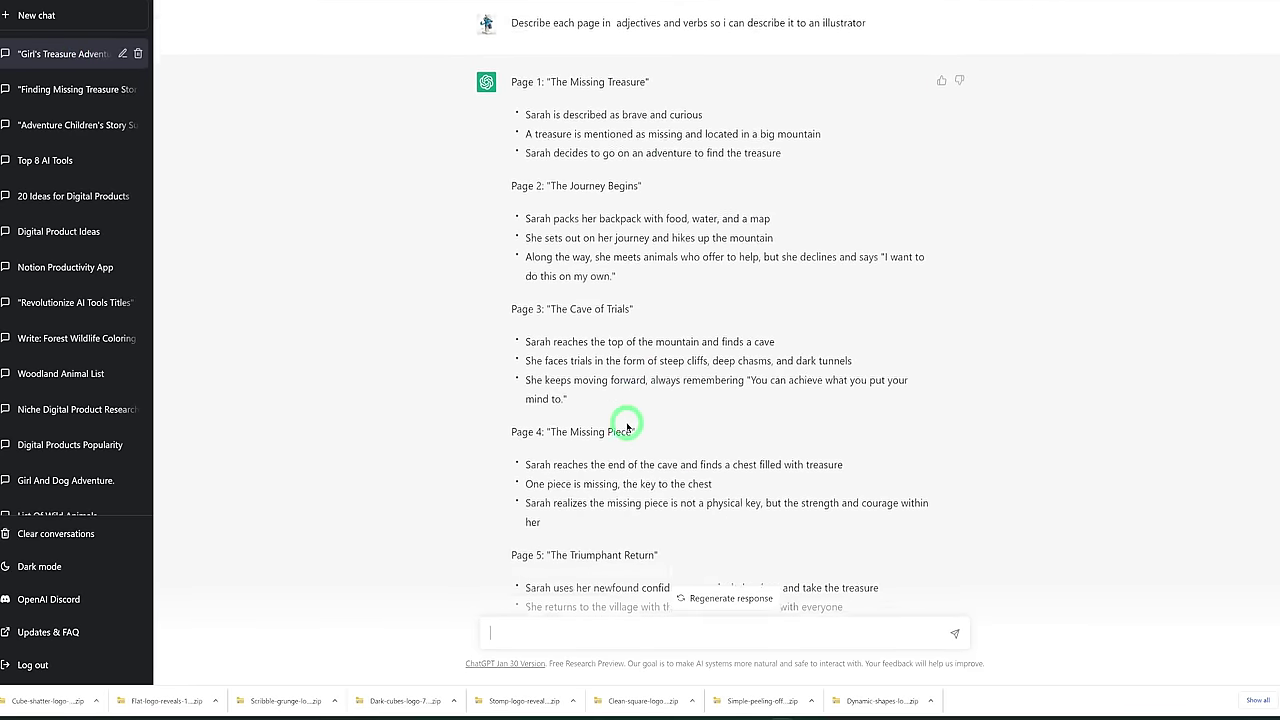
pyautogui.scroll(-1, 628, 424)
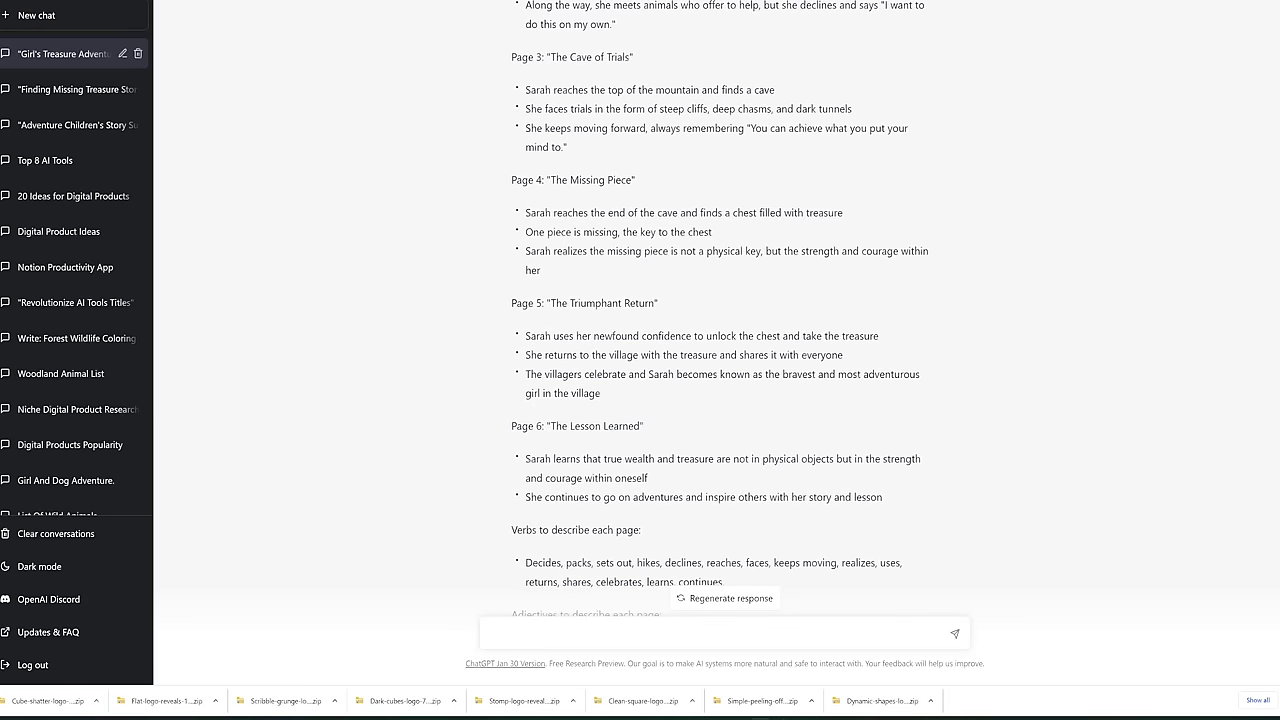
# Send the request "Write it again but include what person should be in the picture" and review the story and page descriptions
pyautogui.click(683, 628)
pyautogui.write('Write it again but include what person should be in the picture')
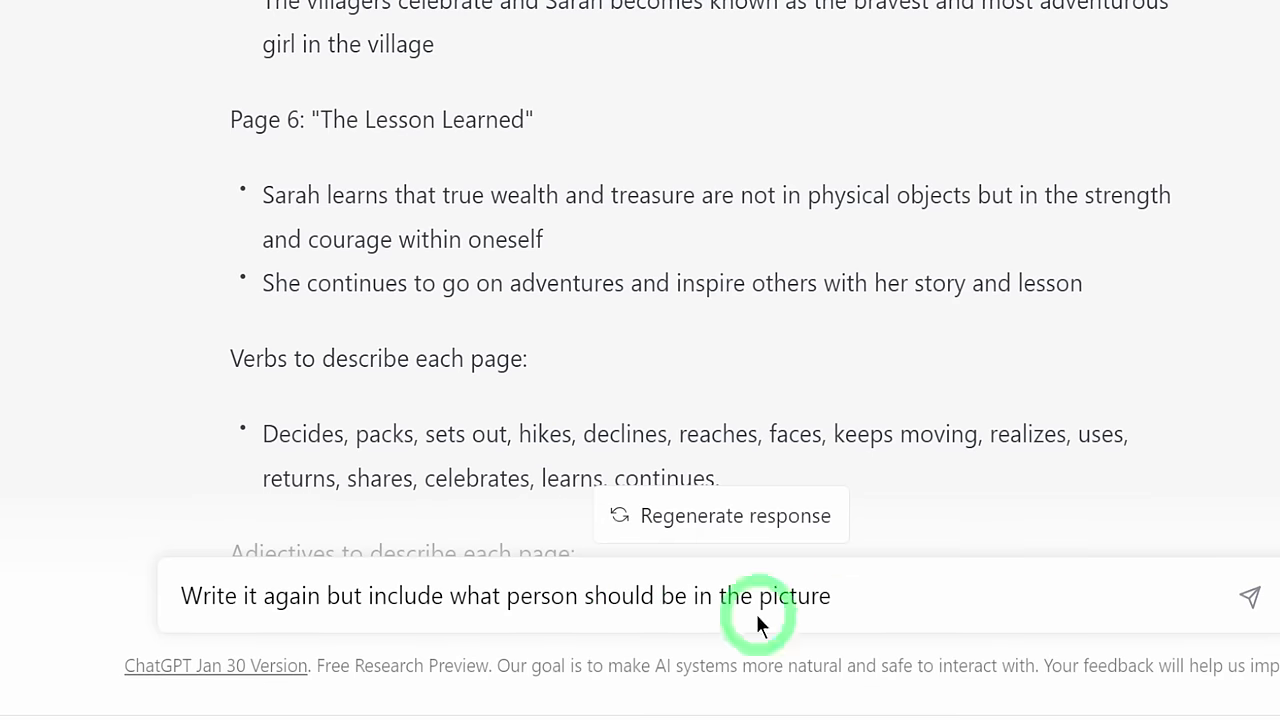
pyautogui.press('Return')
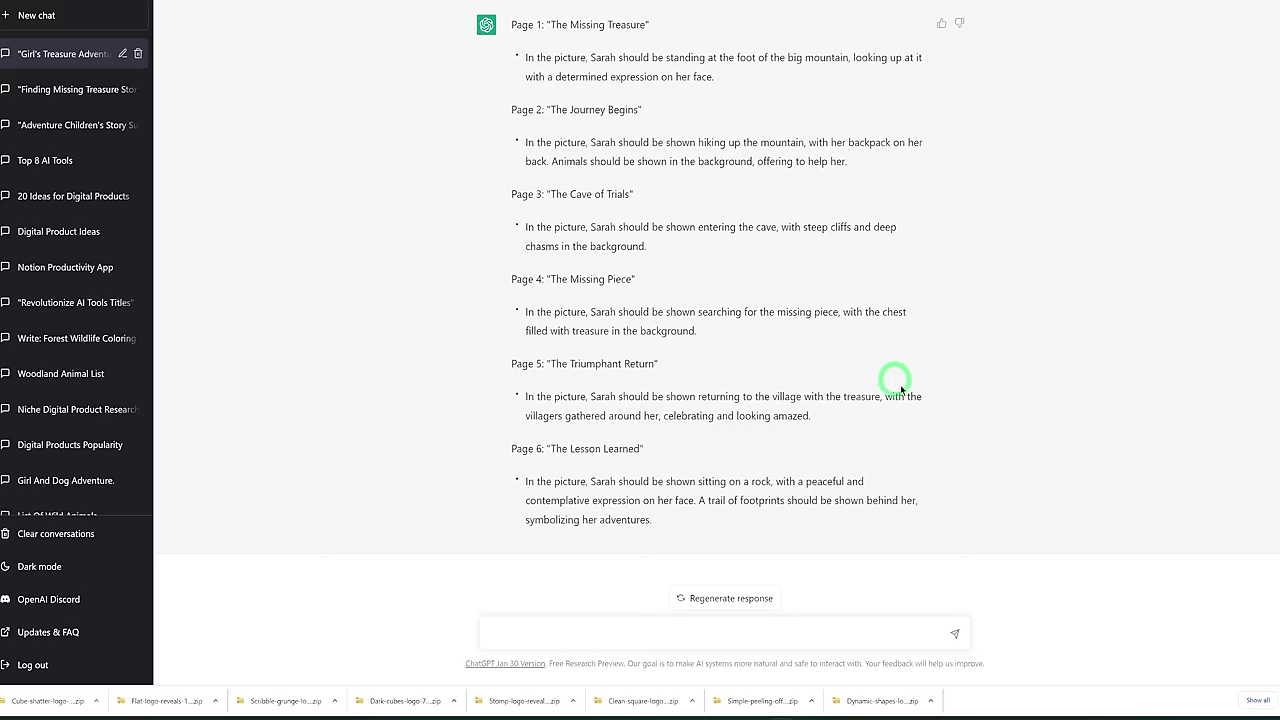
pyautogui.scroll(10, 968, 417)
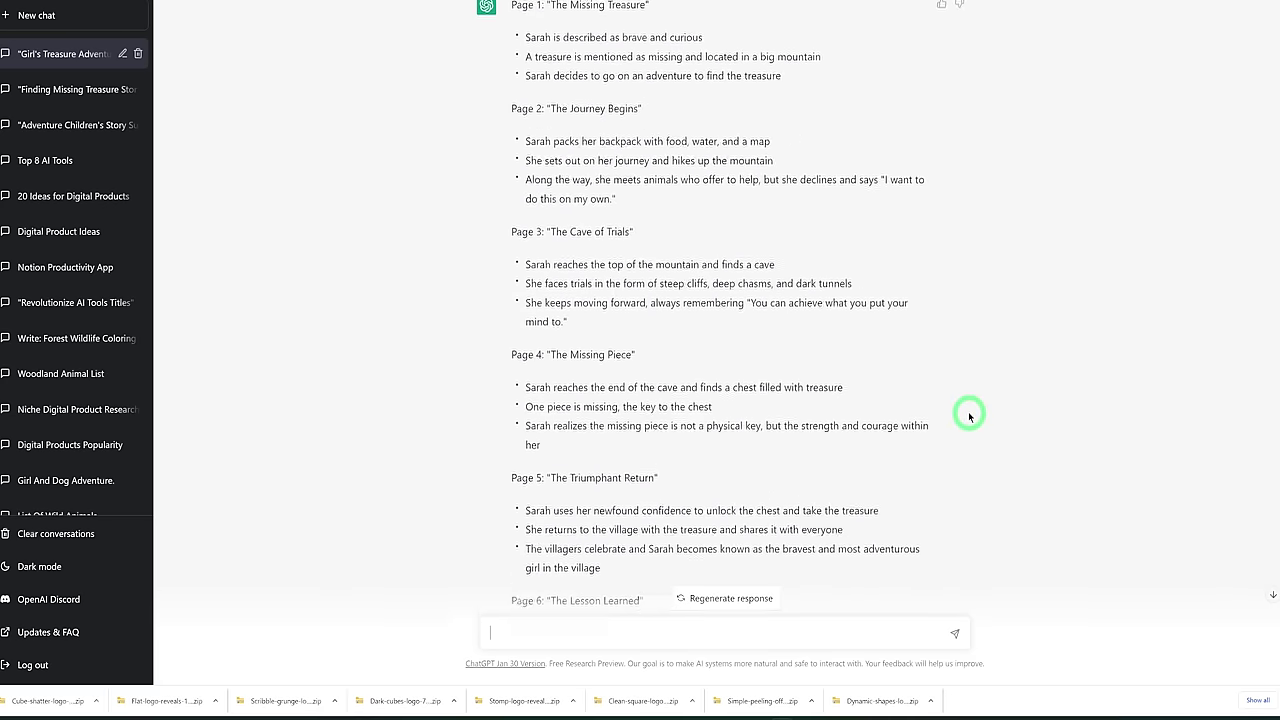
pyautogui.scroll(15, 968, 417)
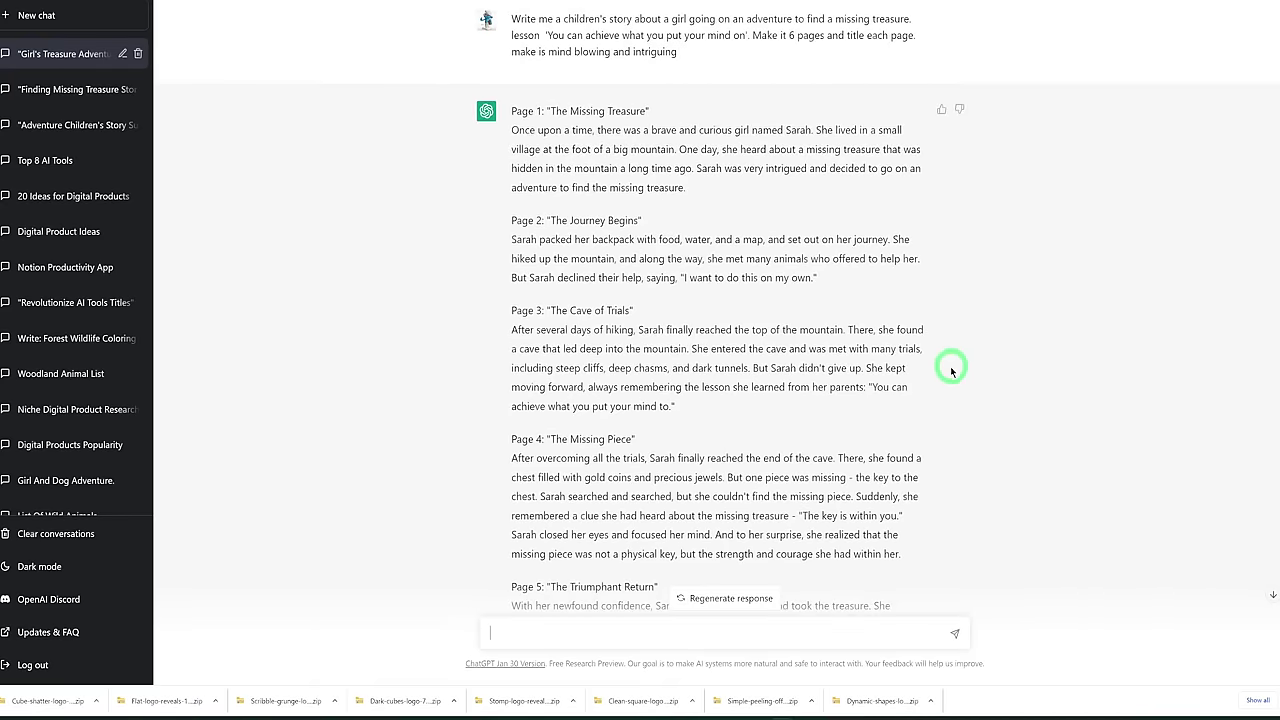
pyautogui.scroll(-10, 951, 371)
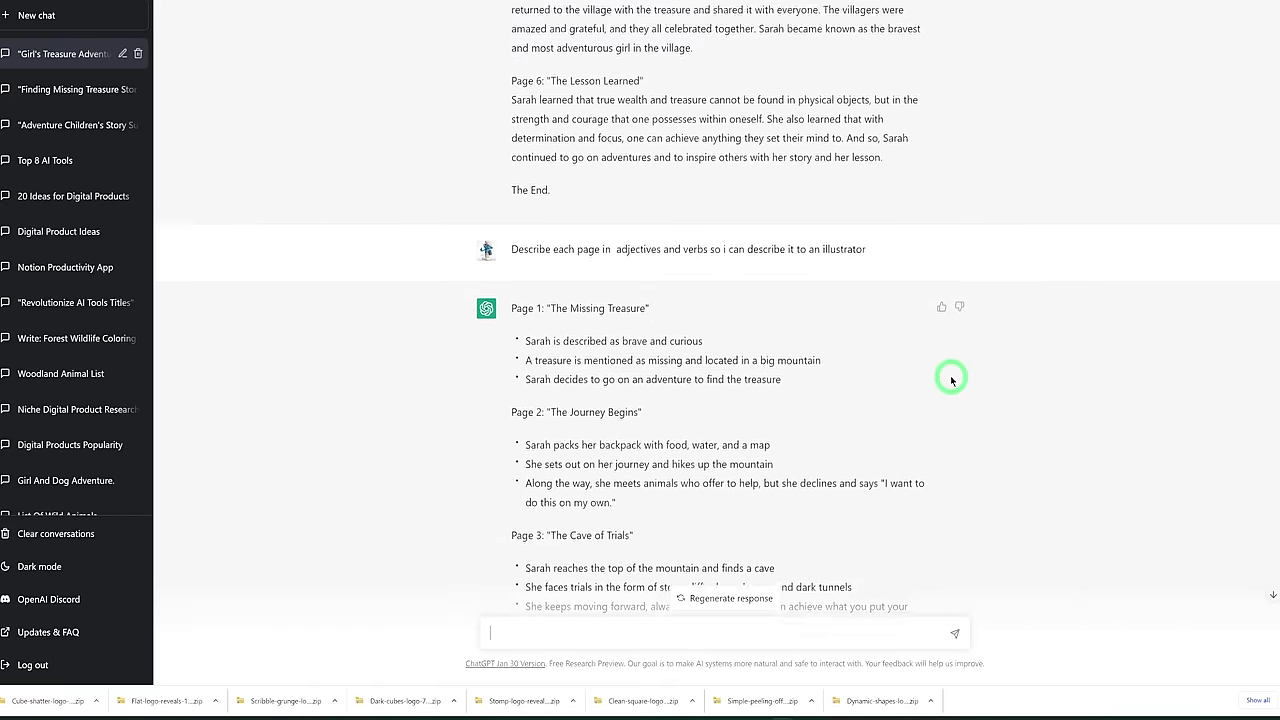
pyautogui.scroll(-9, 951, 380)
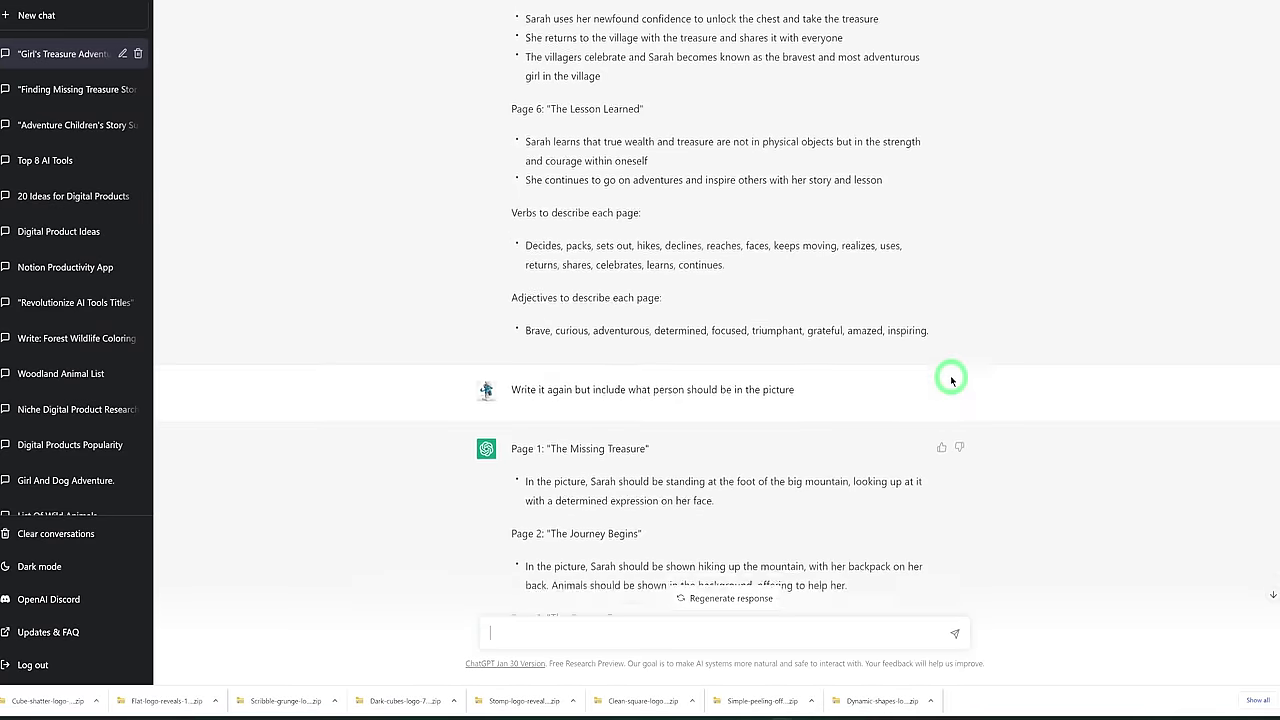
pyautogui.scroll(-5, 951, 380)
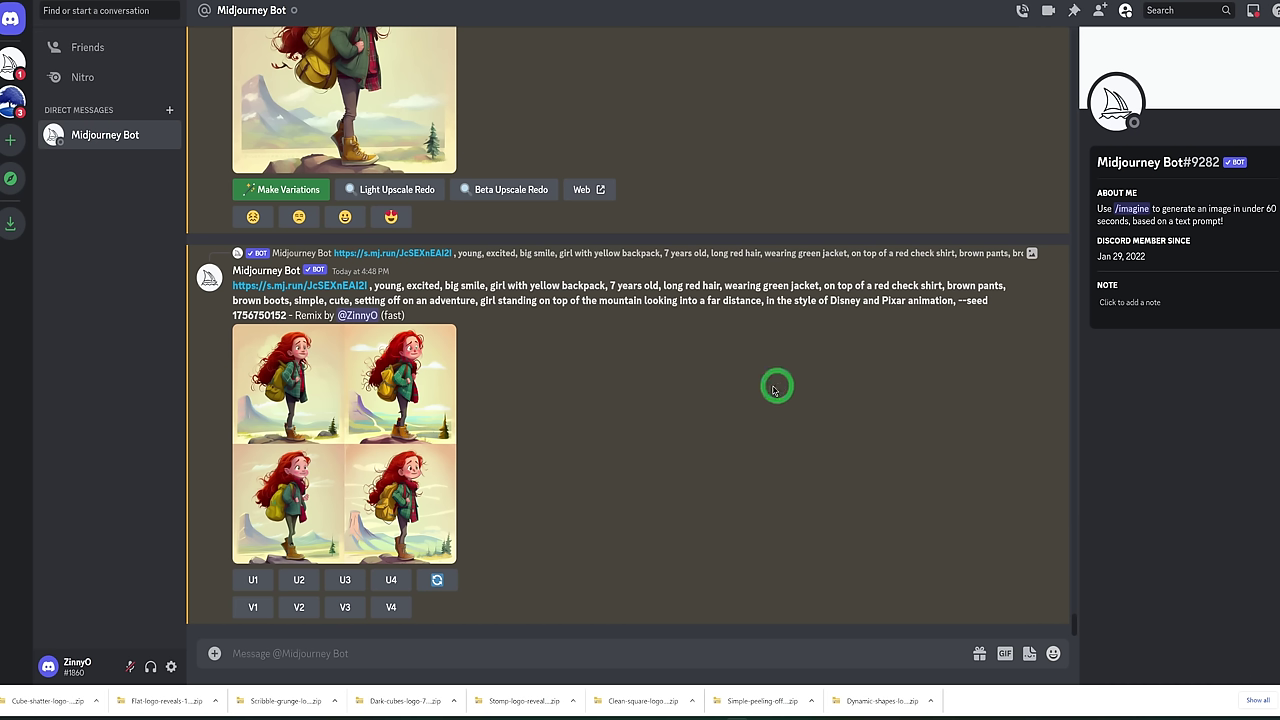
# Imagine a young girl with backpack, 7 years old, long red hair, cute, simple, brown boot, in the style of Disney and Pixar animation, --no outline, --ar 2:3
pyautogui.click(638, 655)
pyautogui.write('/')
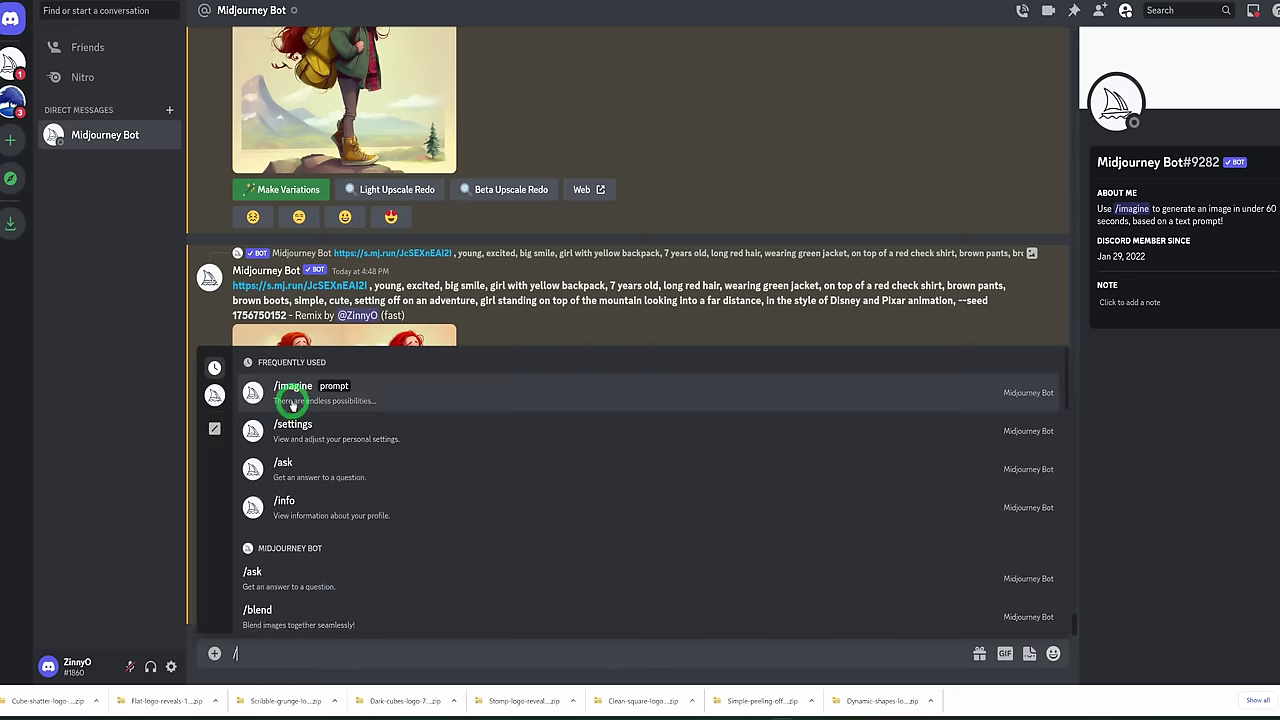
pyautogui.click(286, 395)
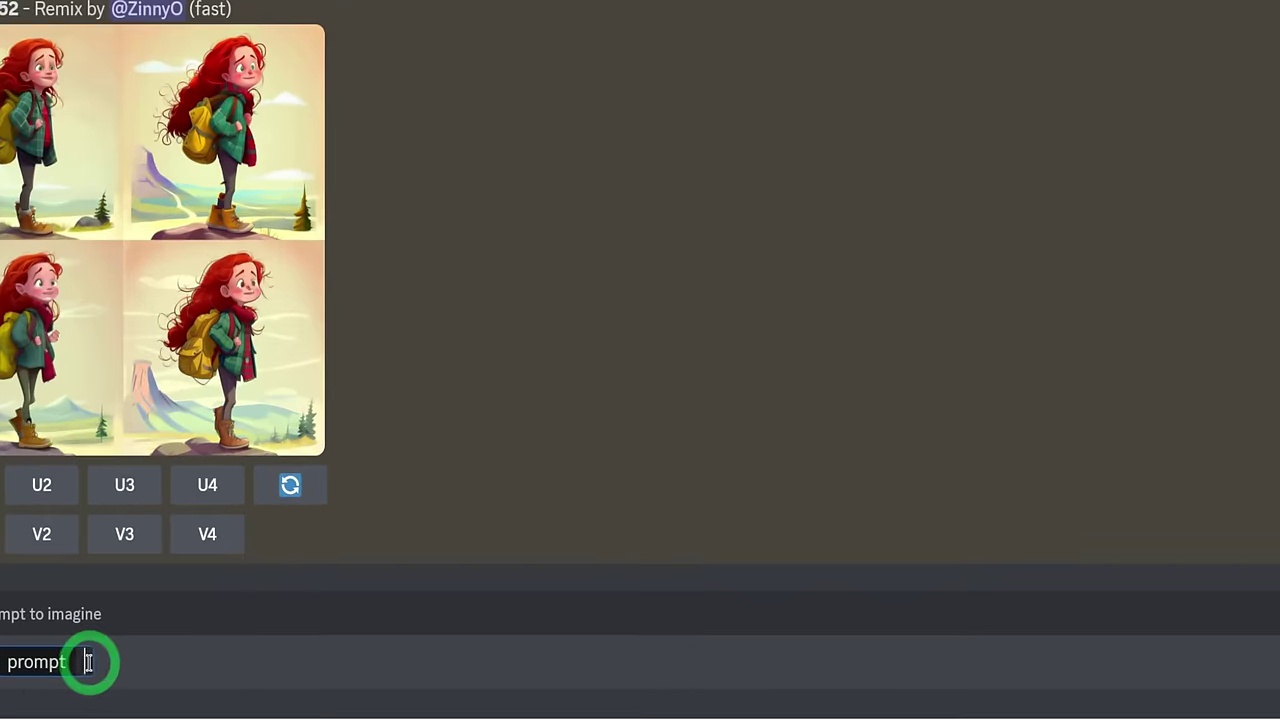
pyautogui.write('illustrate a young girl with backpack, 7 years old, long red hair, cute, simple, brown boot, in the style of Disney and Pixar animation, --no outline, --ar 2:3')
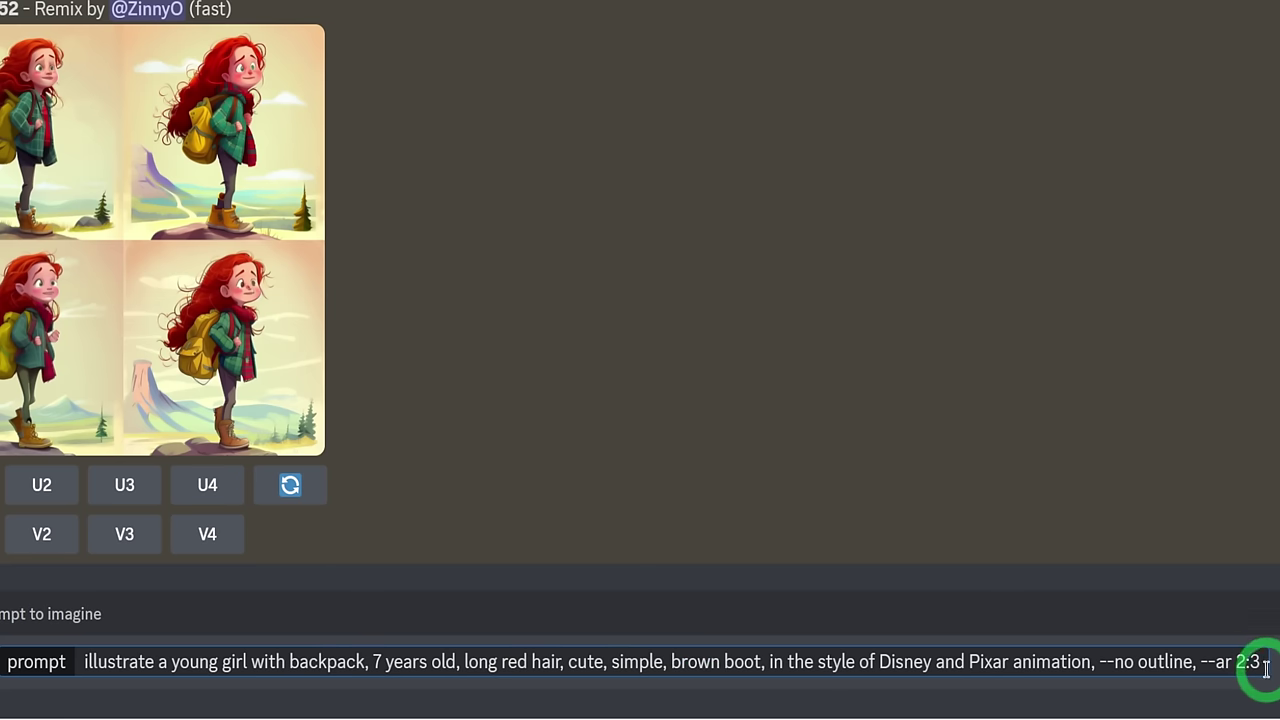
pyautogui.press('Return')
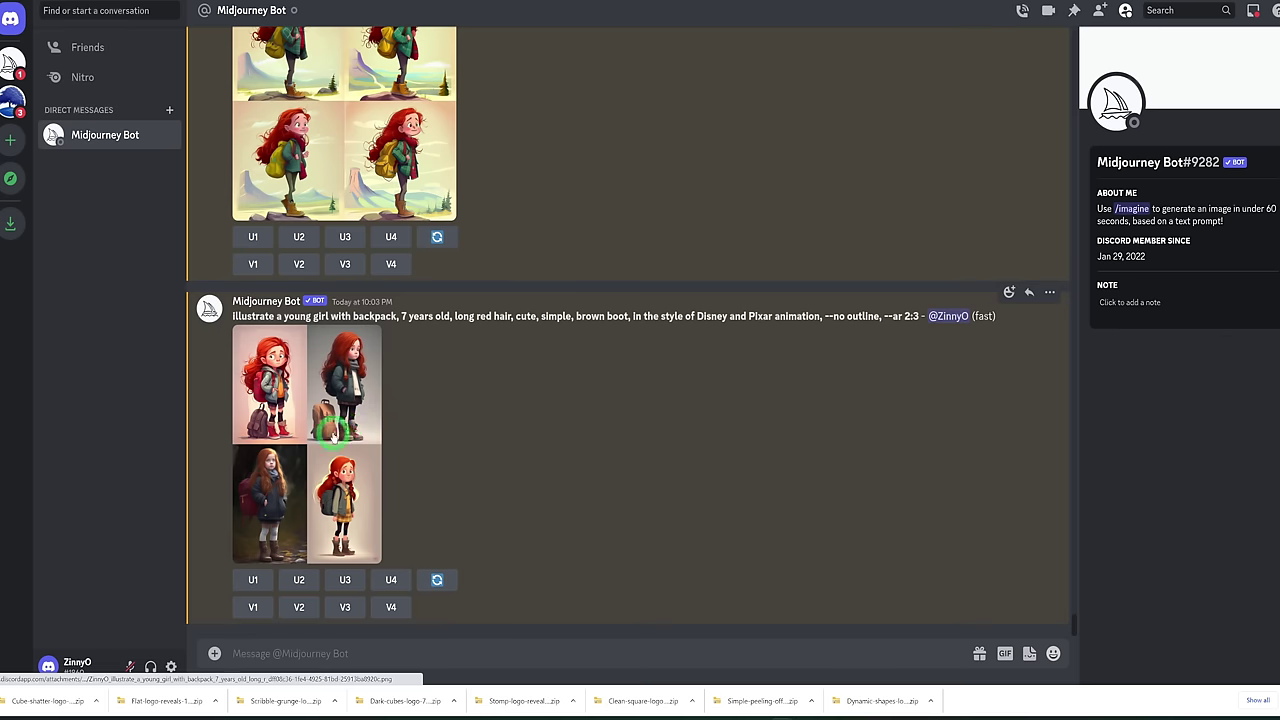
# Rerun the same girl prompt for a new image grid, viewing both the first and the regenerated grid enlarged
pyautogui.click(338, 437)
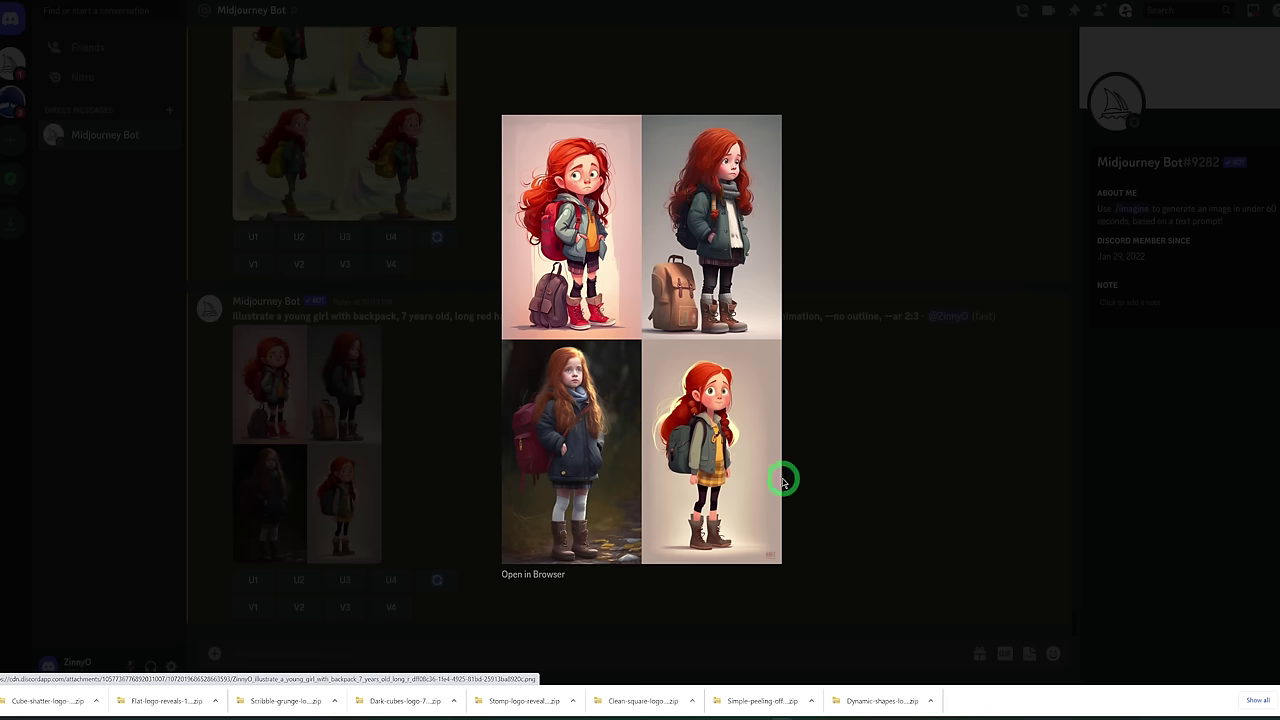
pyautogui.click(824, 445)
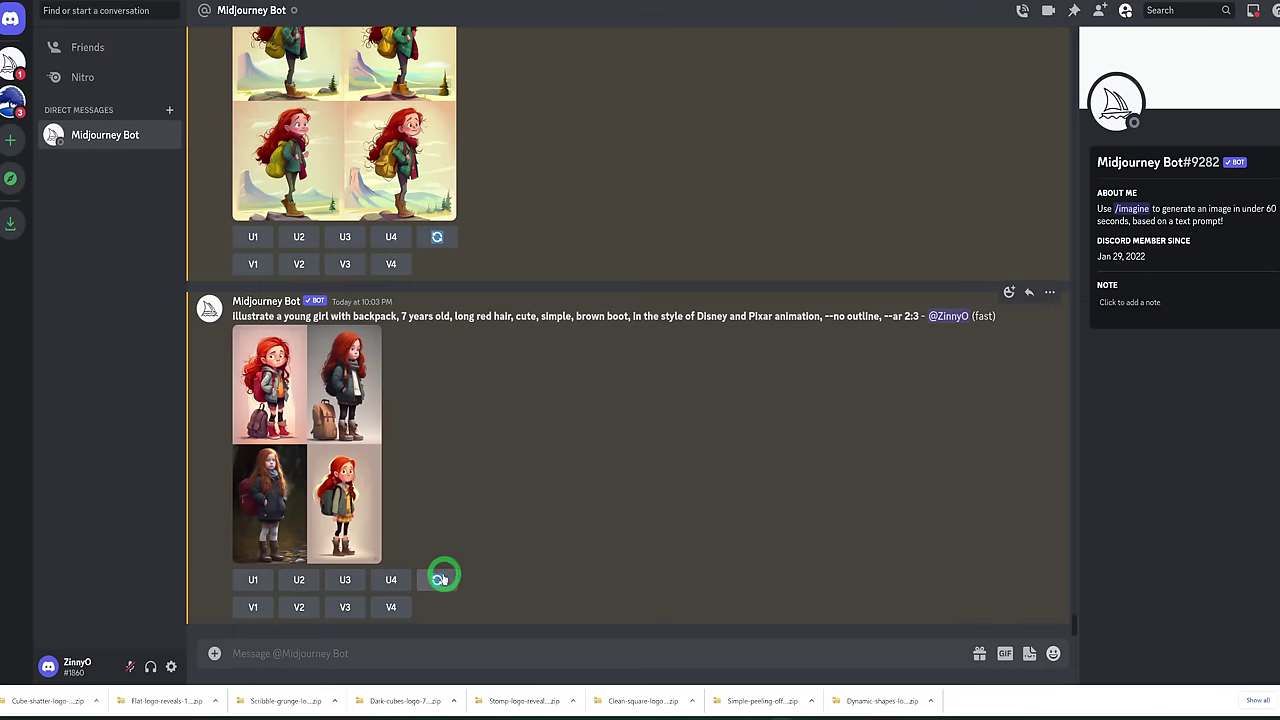
pyautogui.click(435, 578)
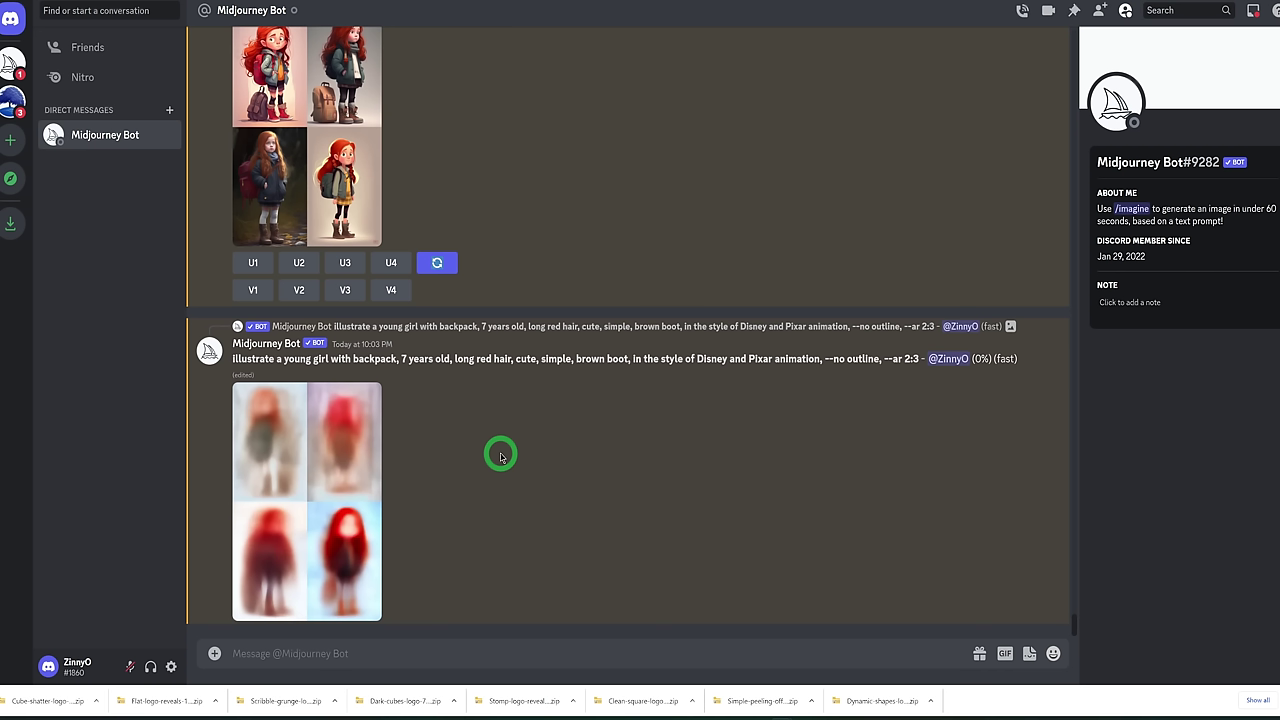
pyautogui.click(368, 388)
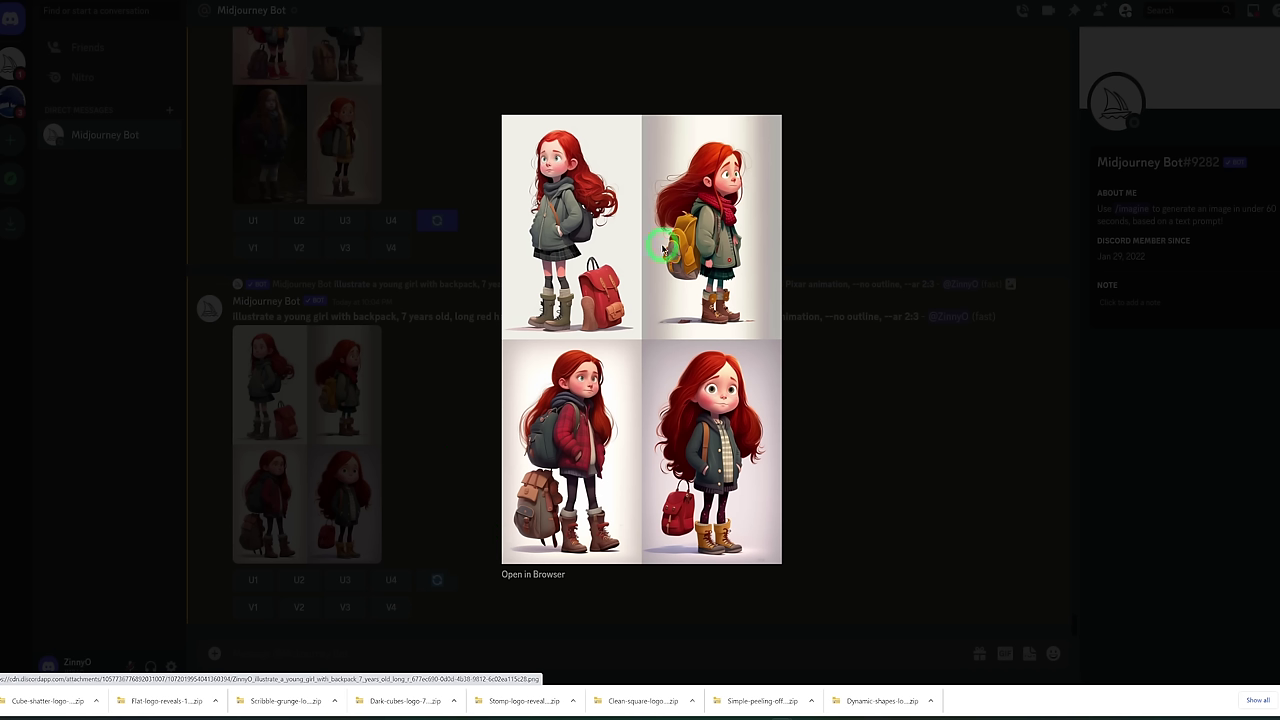
pyautogui.click(822, 438)
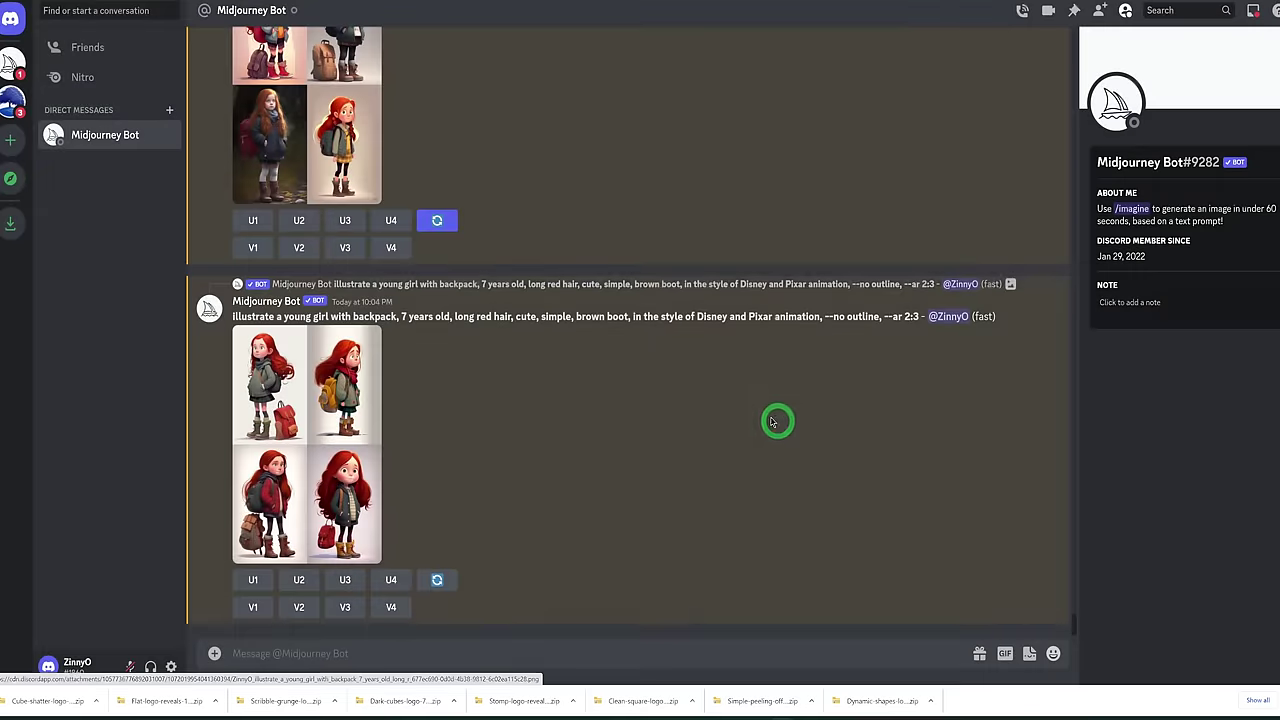
# Upscale the fourth image of the first grid, the girl with the yellow plaid skirt, and view the upscaled picture enlarged
pyautogui.scroll(3, 443, 128)
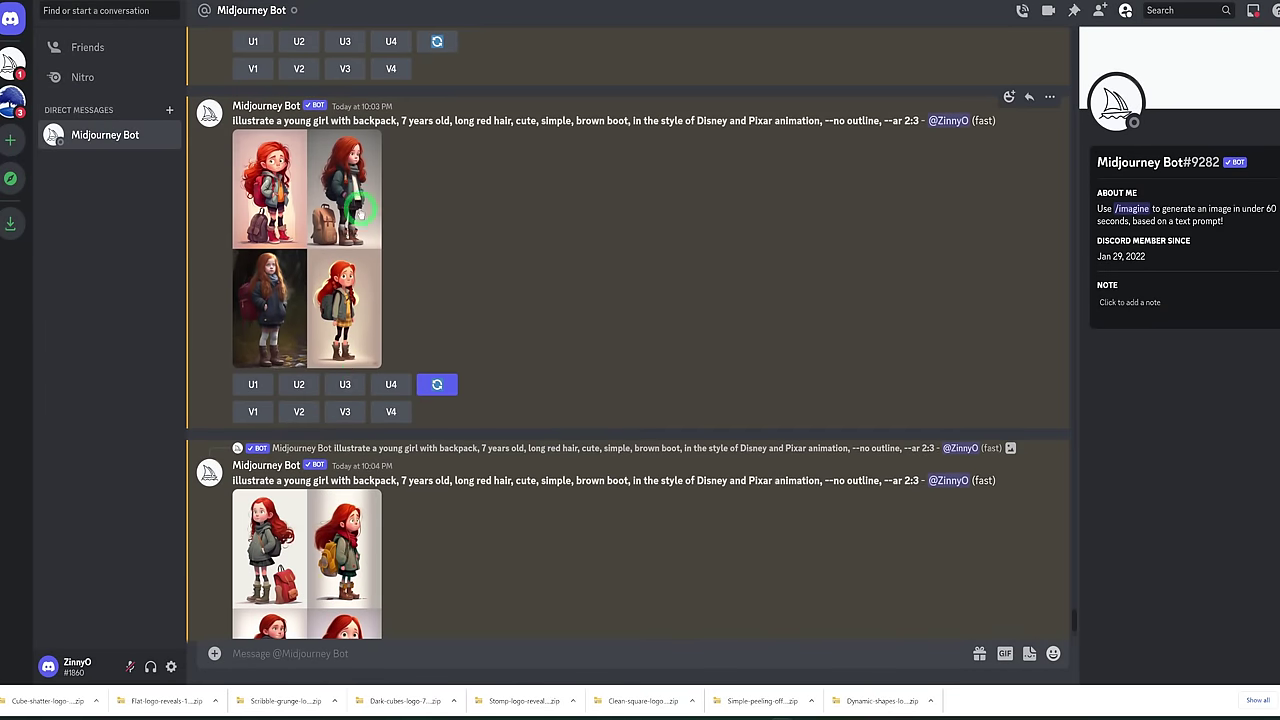
pyautogui.click(390, 382)
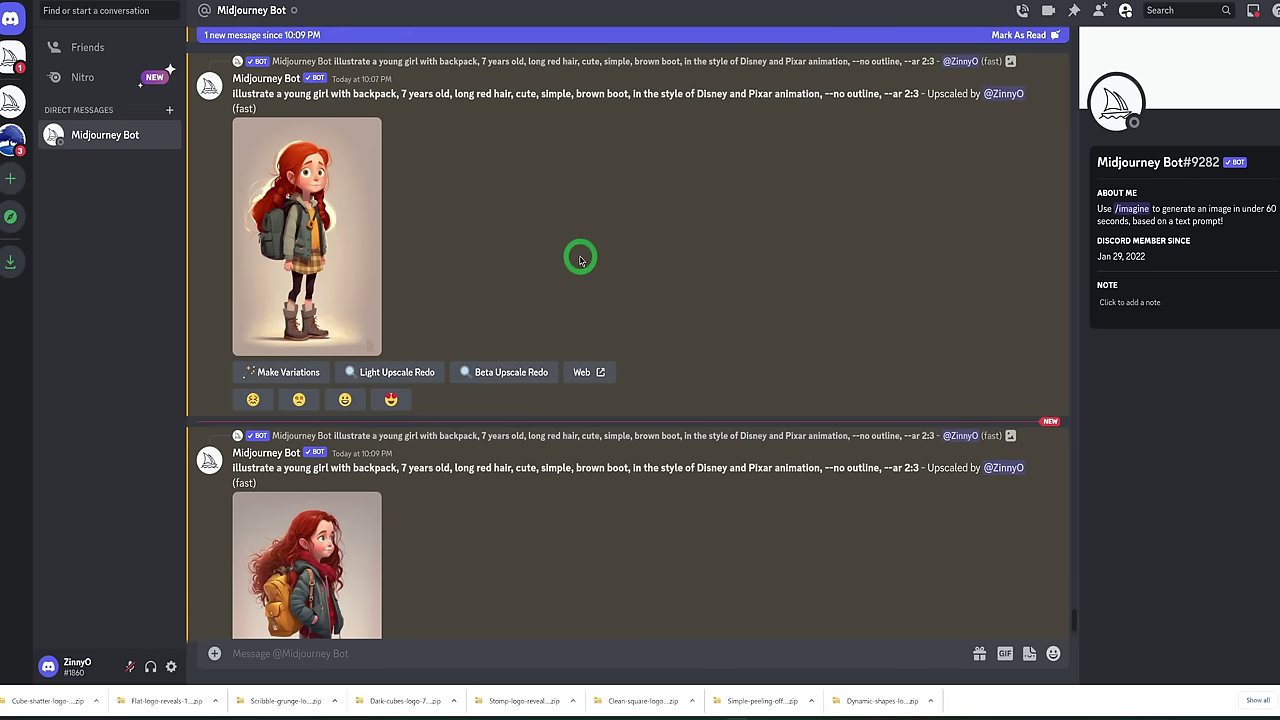
pyautogui.scroll(-3, 580, 258)
pyautogui.scroll(2, 582, 334)
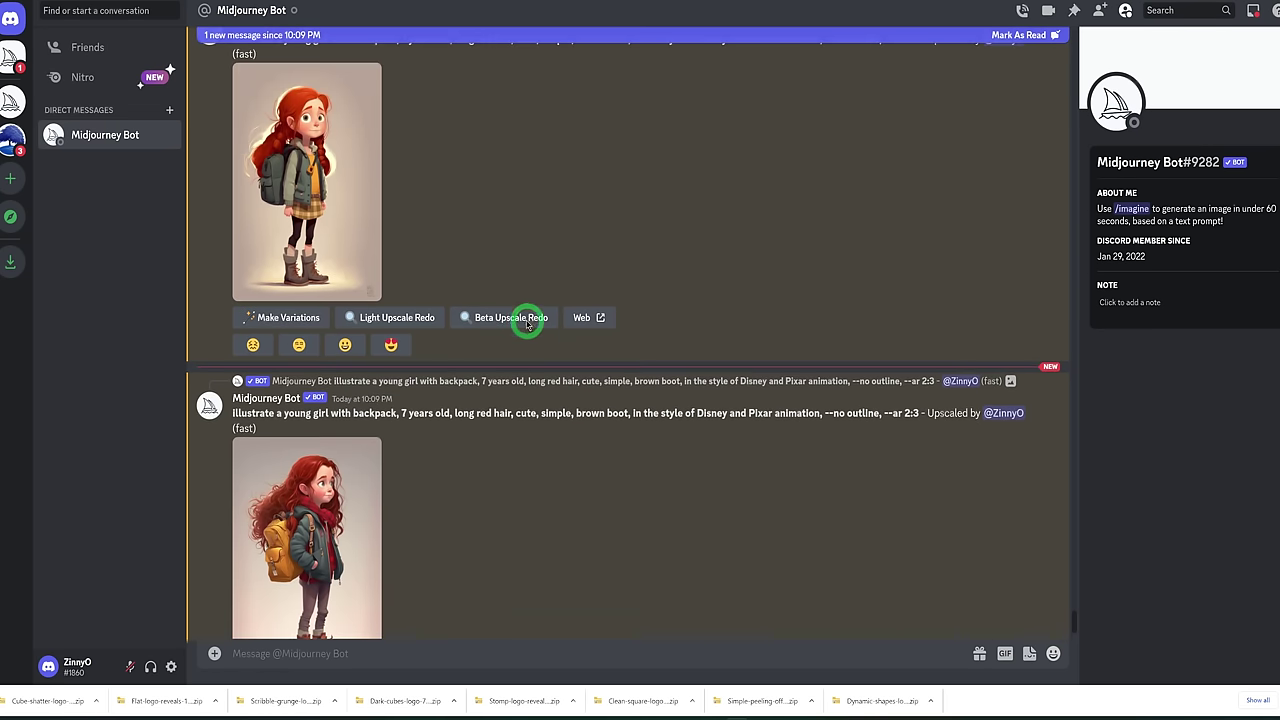
pyautogui.click(330, 203)
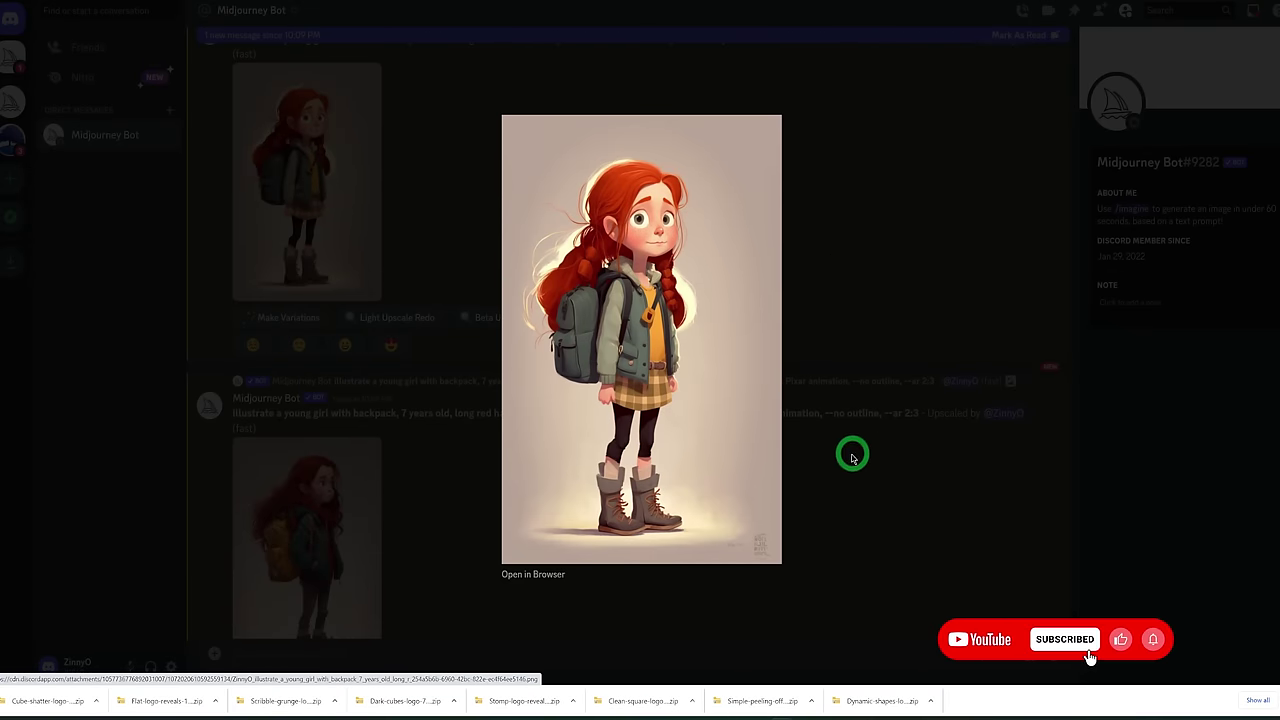
# View the upscaled girl with the yellow backpack enlarged and rate that picture with the heart-eyes emoji
pyautogui.click(851, 515)
pyautogui.scroll(-2, 674, 517)
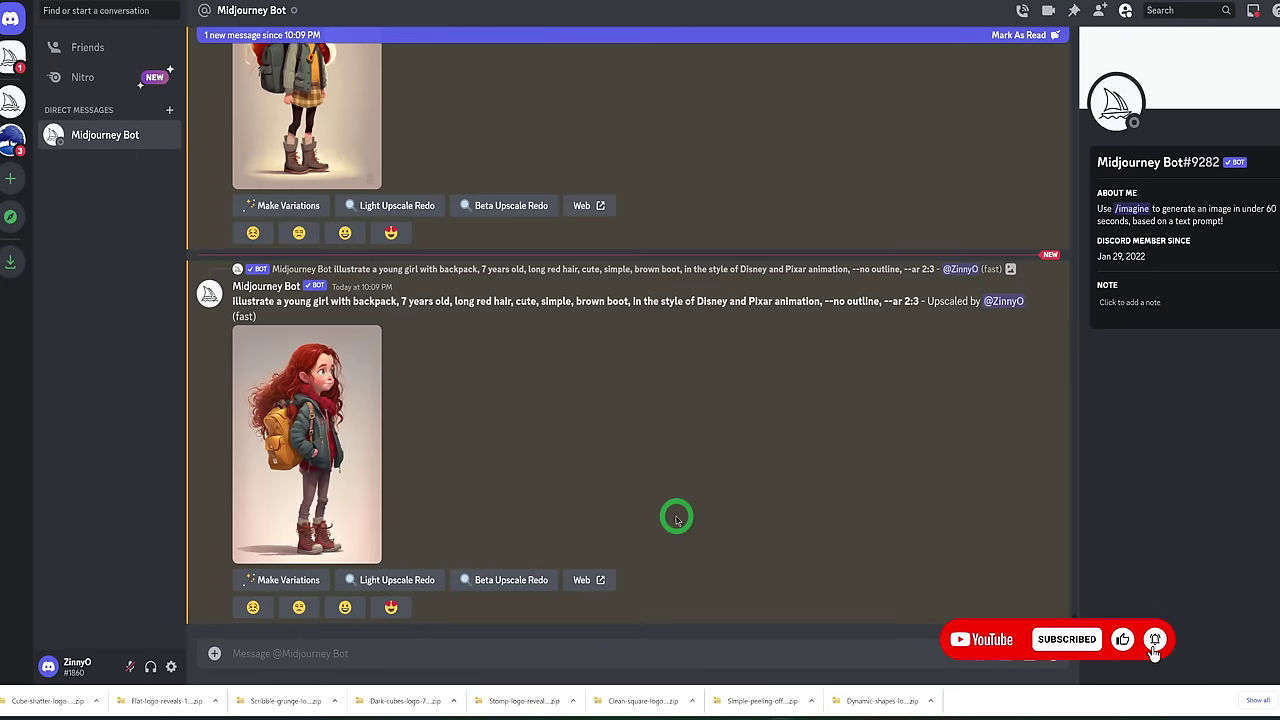
pyautogui.click(328, 437)
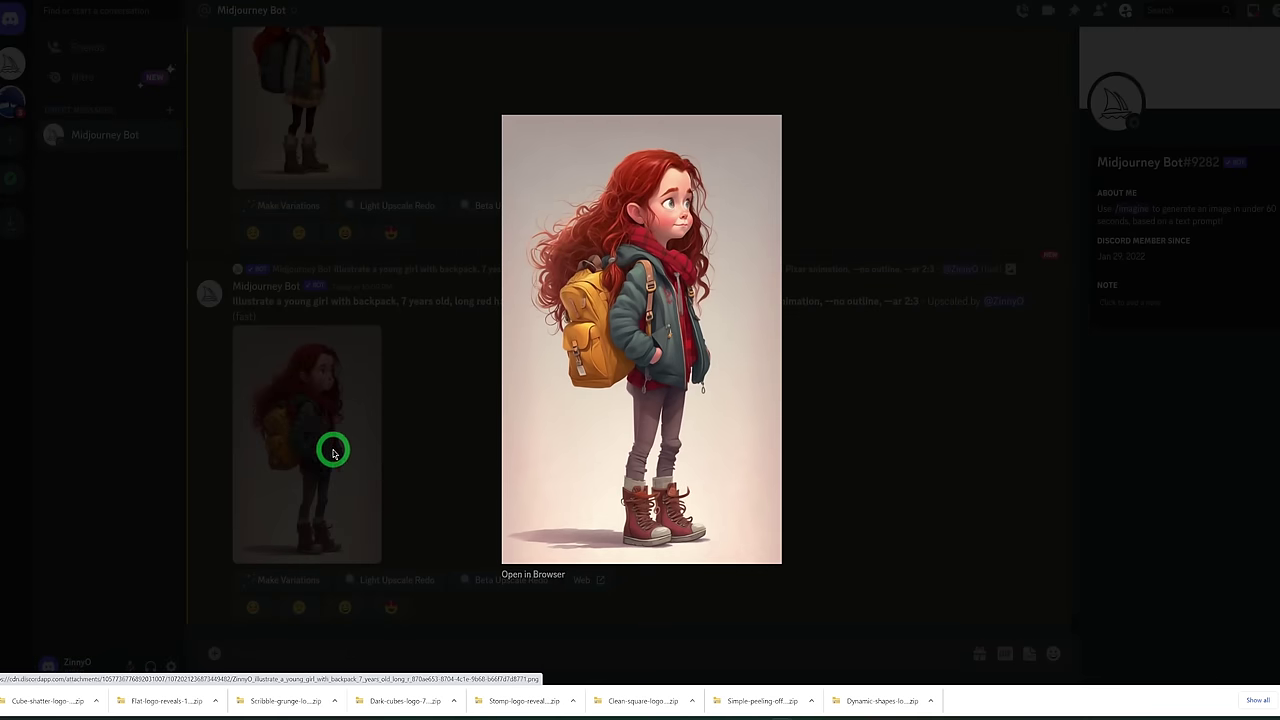
pyautogui.click(425, 429)
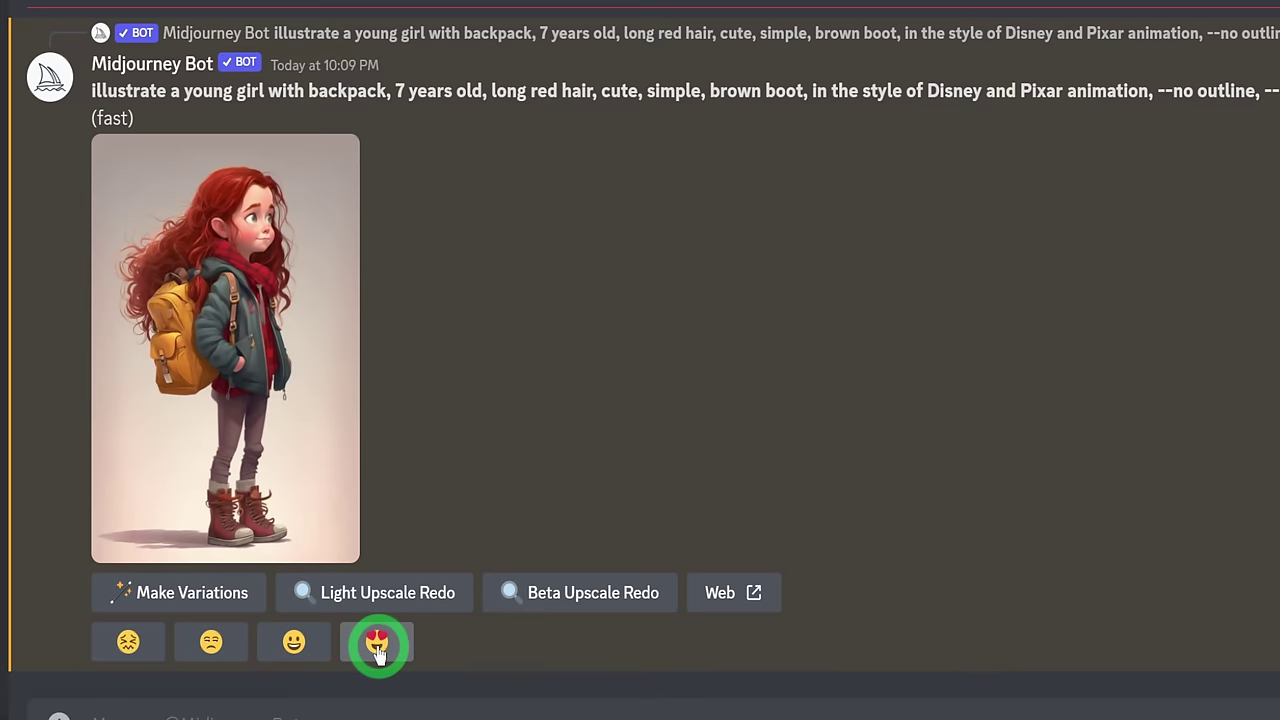
pyautogui.click(377, 645)
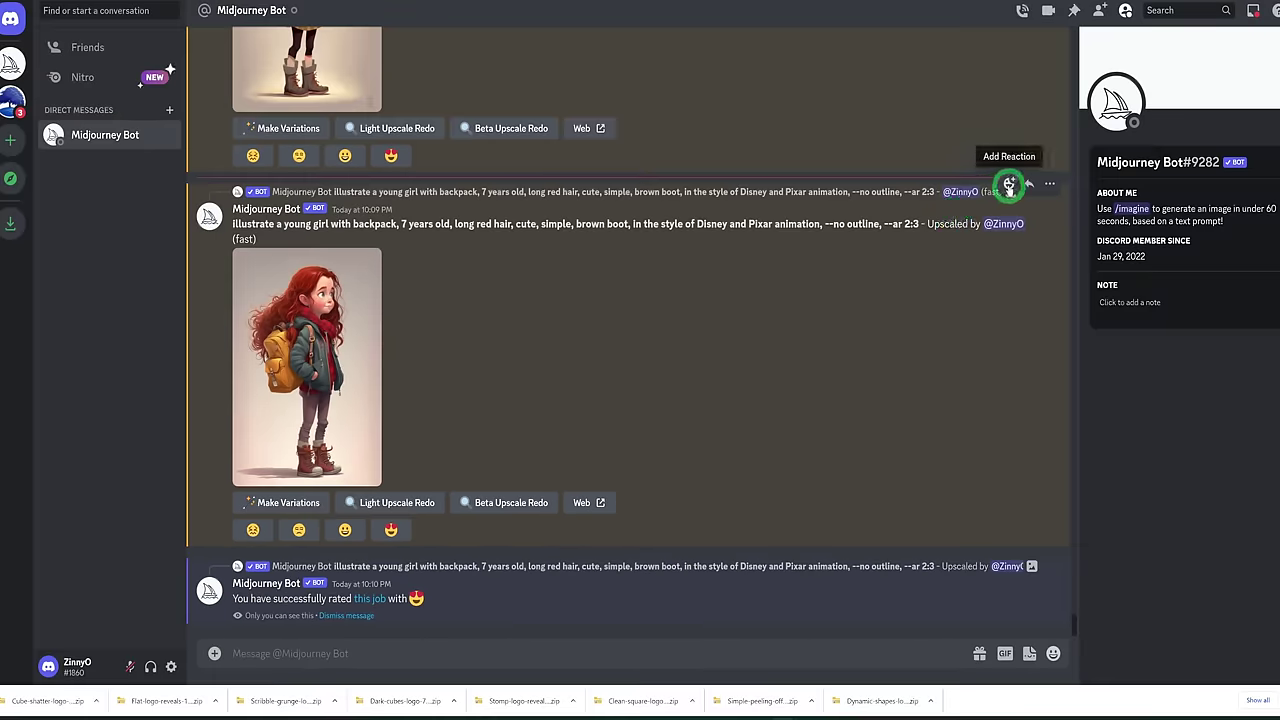
# React to the yellow-backpack girl's message with the envelope emoji and select the seed number in the bot's reply
pyautogui.click(1009, 186)
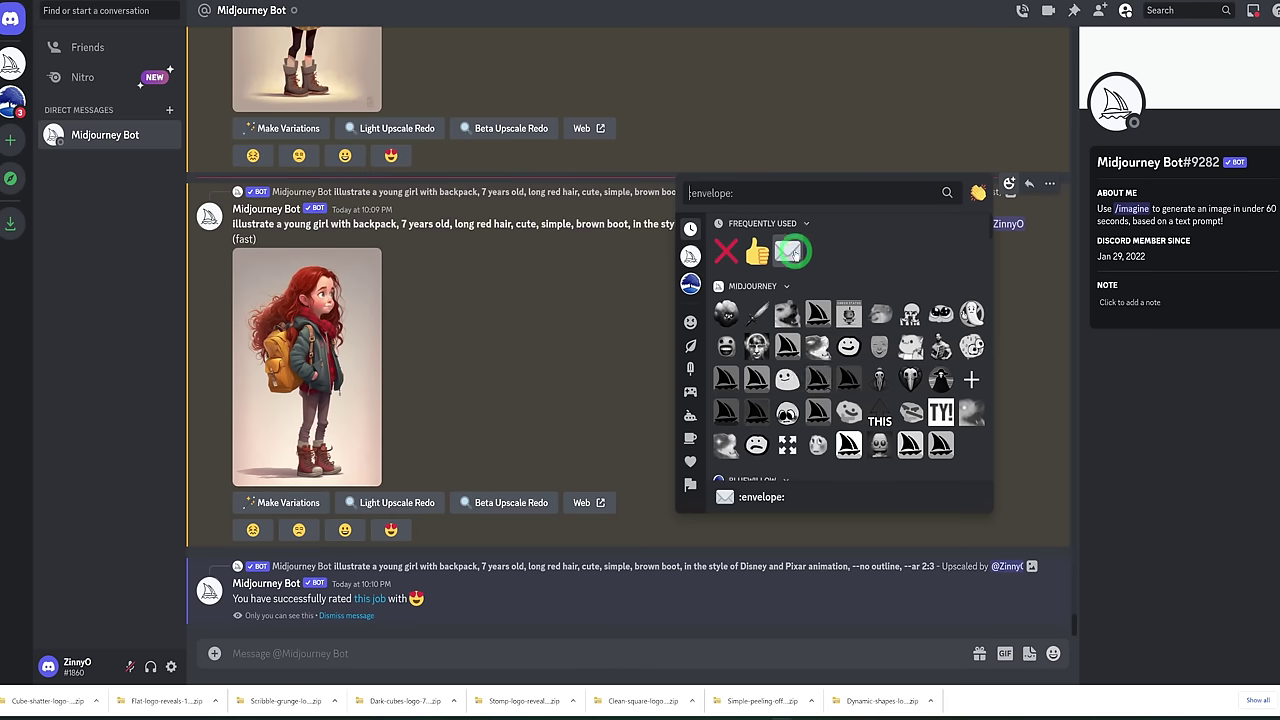
pyautogui.click(789, 252)
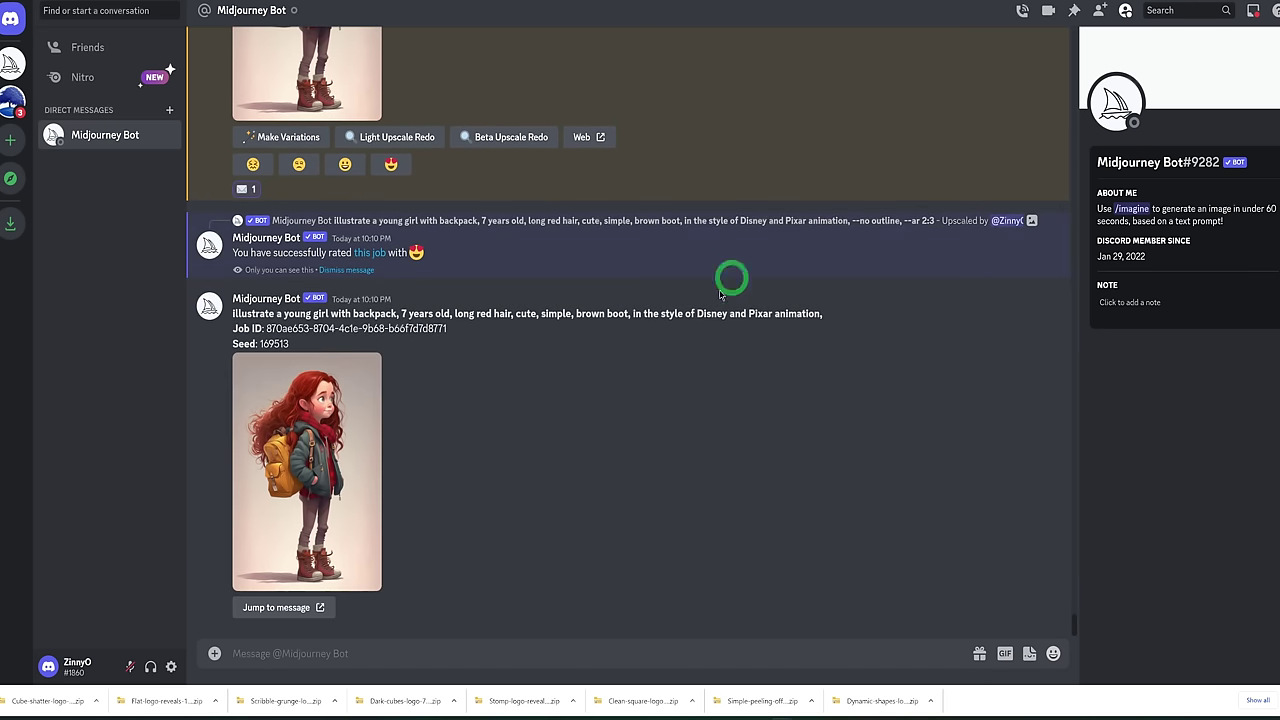
pyautogui.scroll(2, 566, 449)
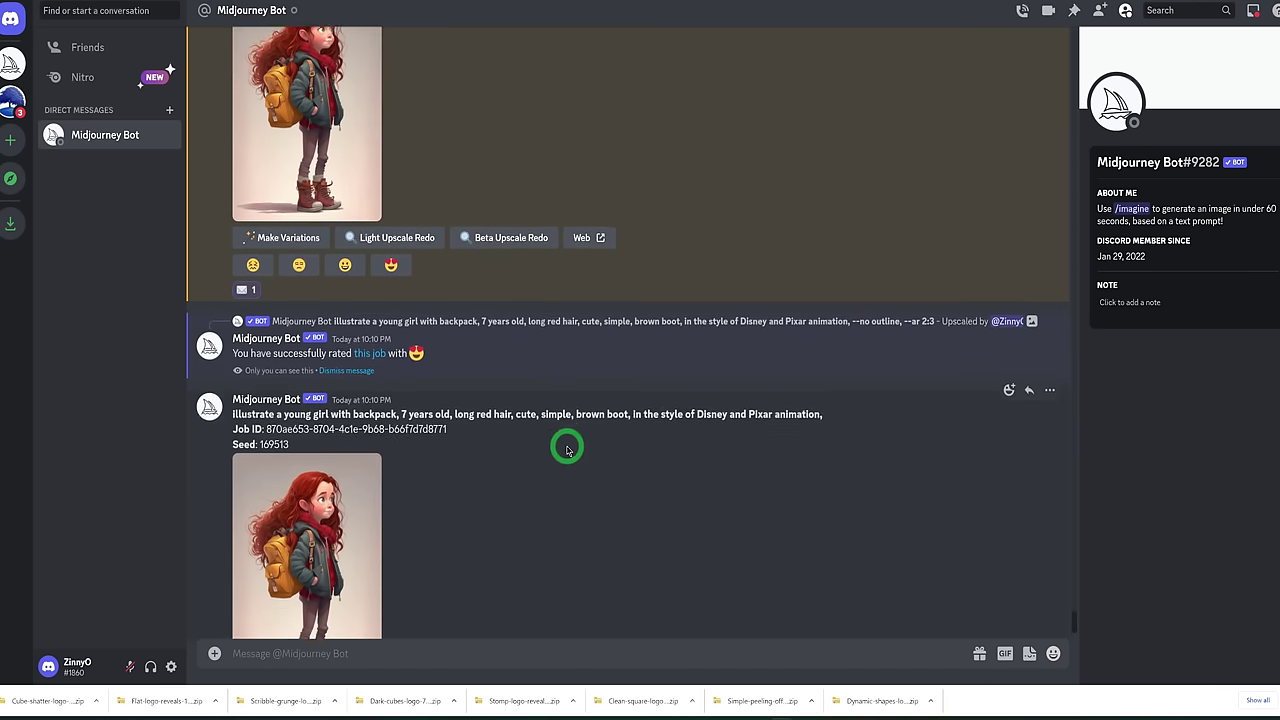
pyautogui.scroll(-2, 566, 449)
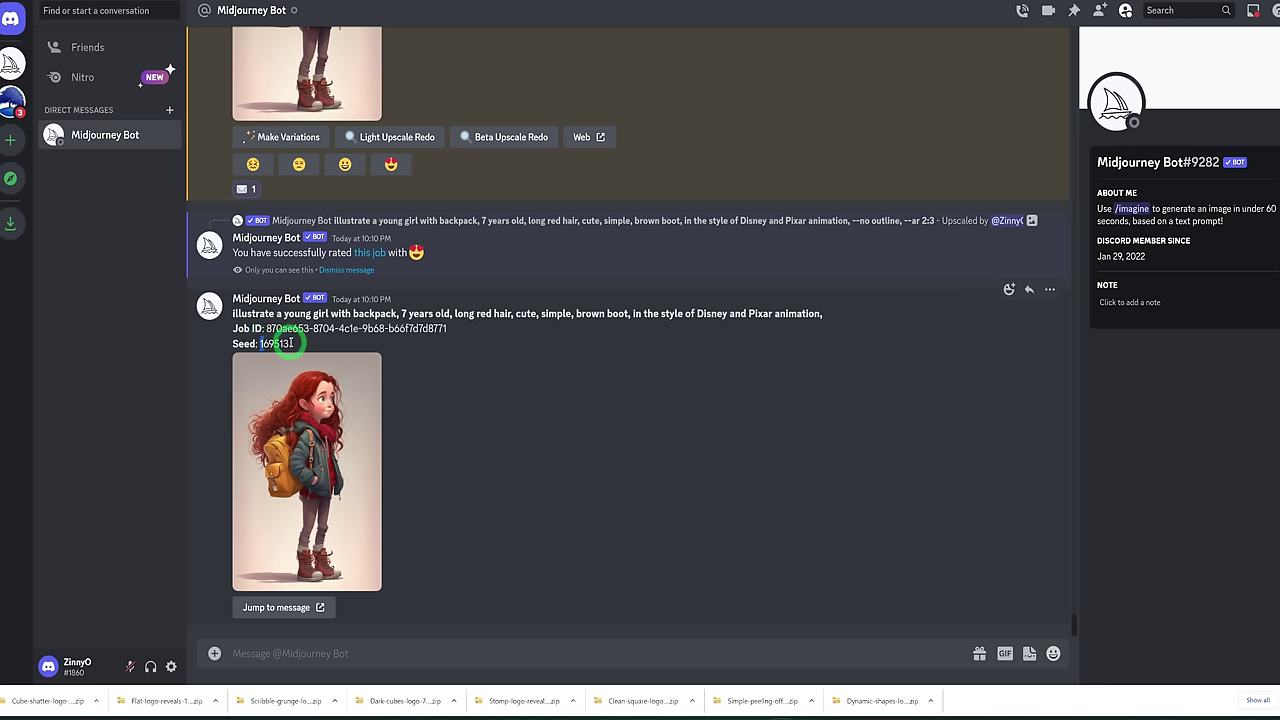
pyautogui.doubleClick(287, 343)
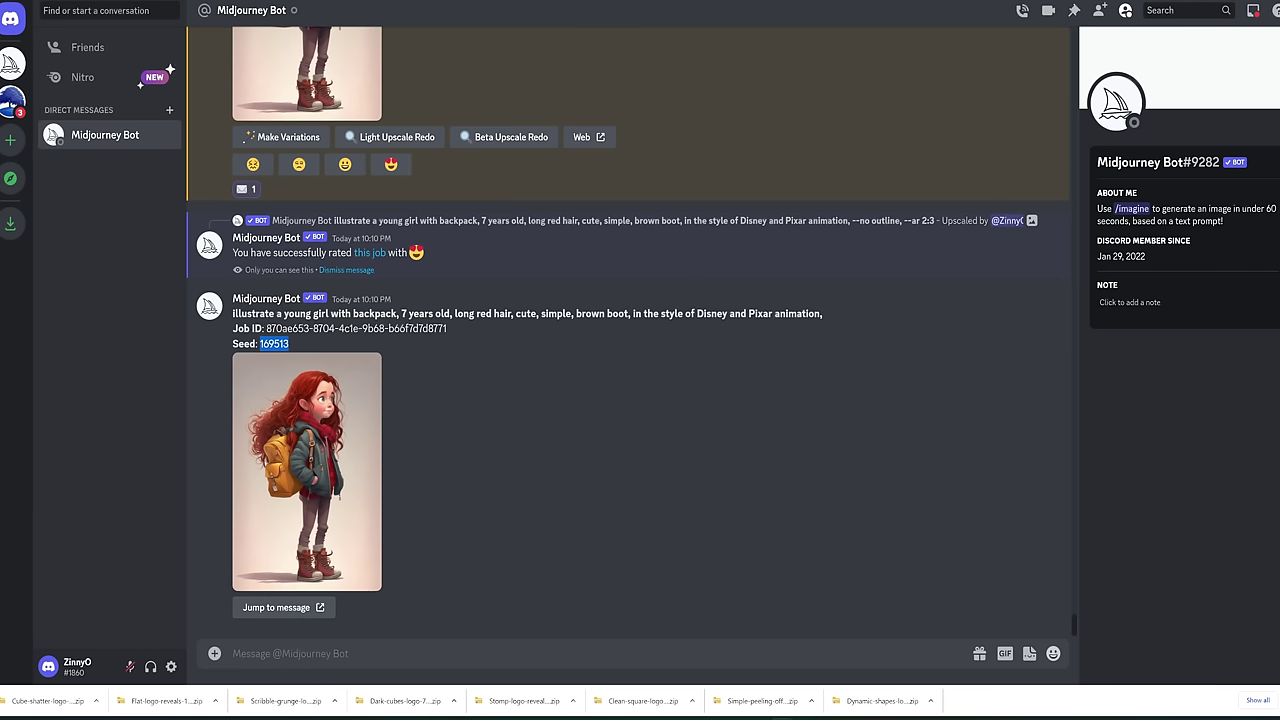
# Start an imagine prompt with the copied description of the determined girl in a remote small village, and remove its leading image link
pyautogui.click(333, 653)
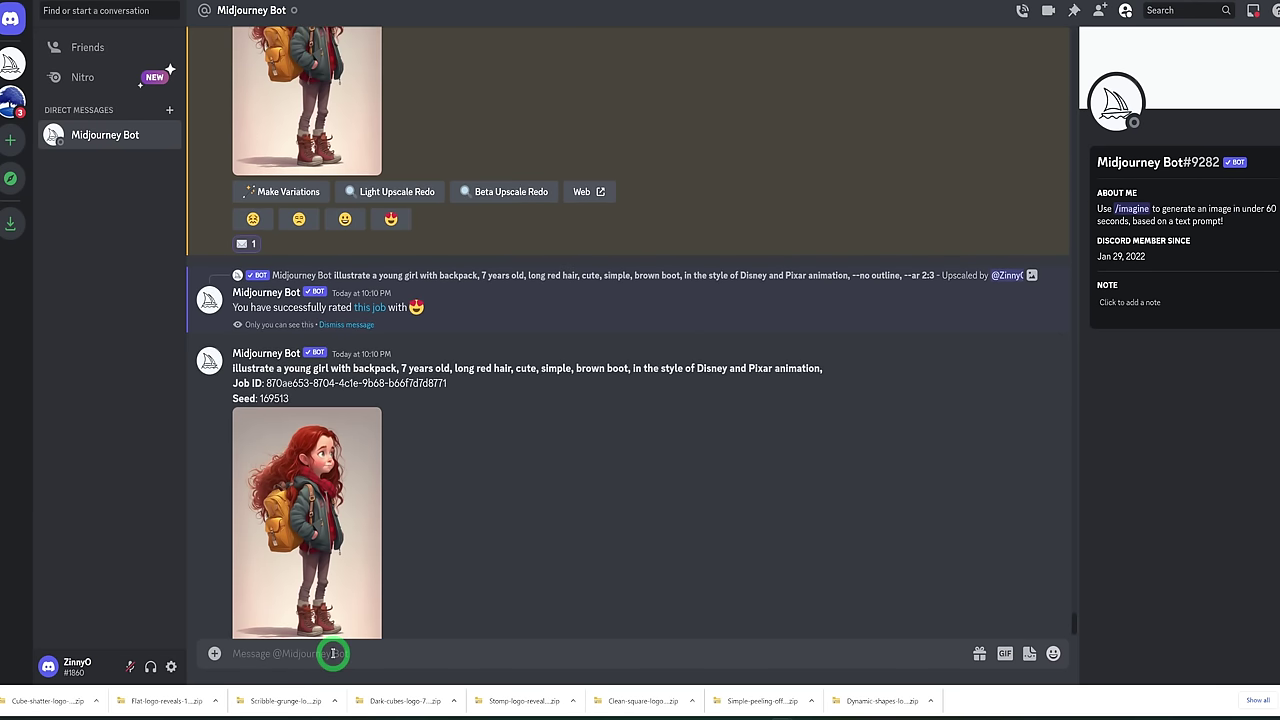
pyautogui.write('/')
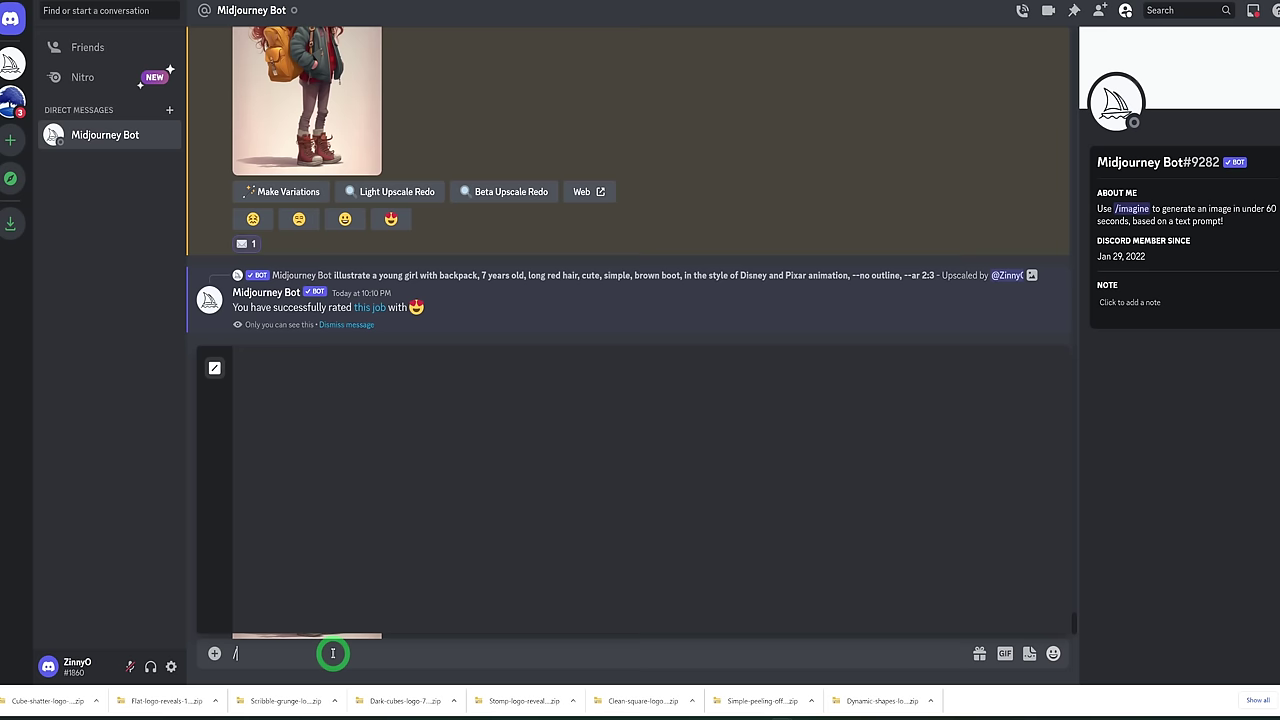
pyautogui.click(290, 392)
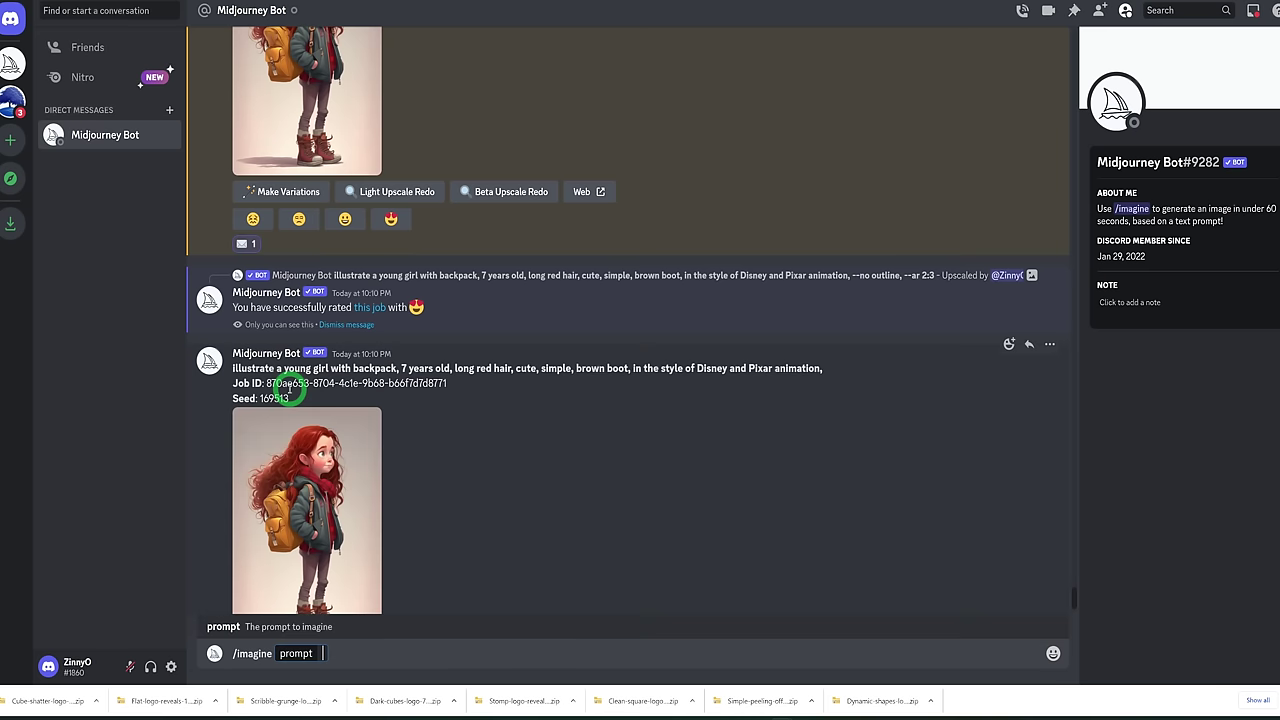
pyautogui.rightClick(323, 653)
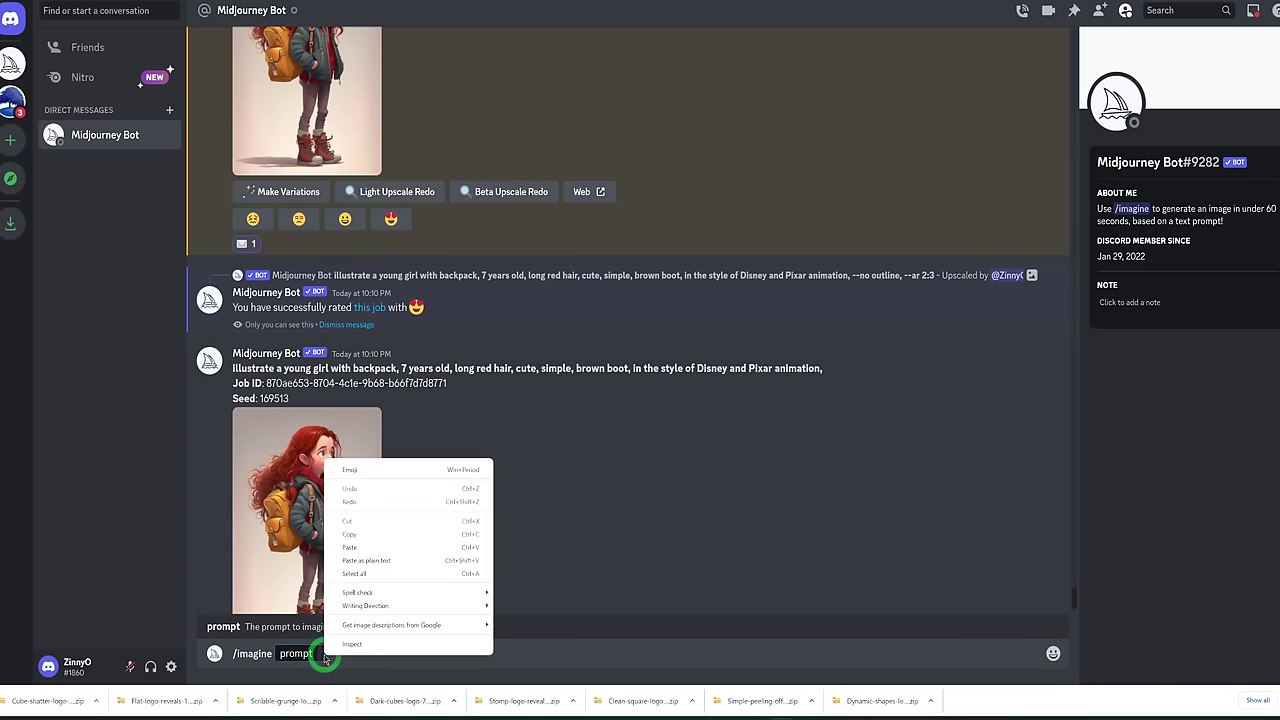
pyautogui.click(349, 547)
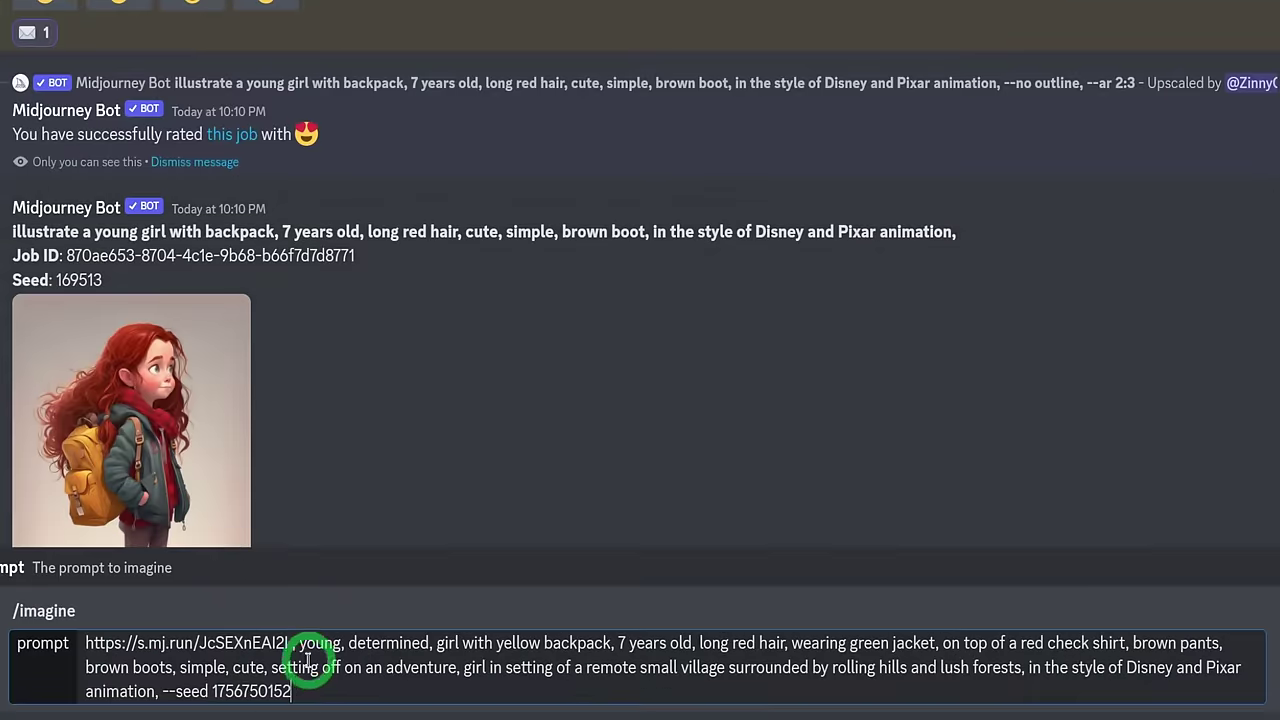
pyautogui.moveTo(292, 643); pyautogui.dragTo(80, 633)
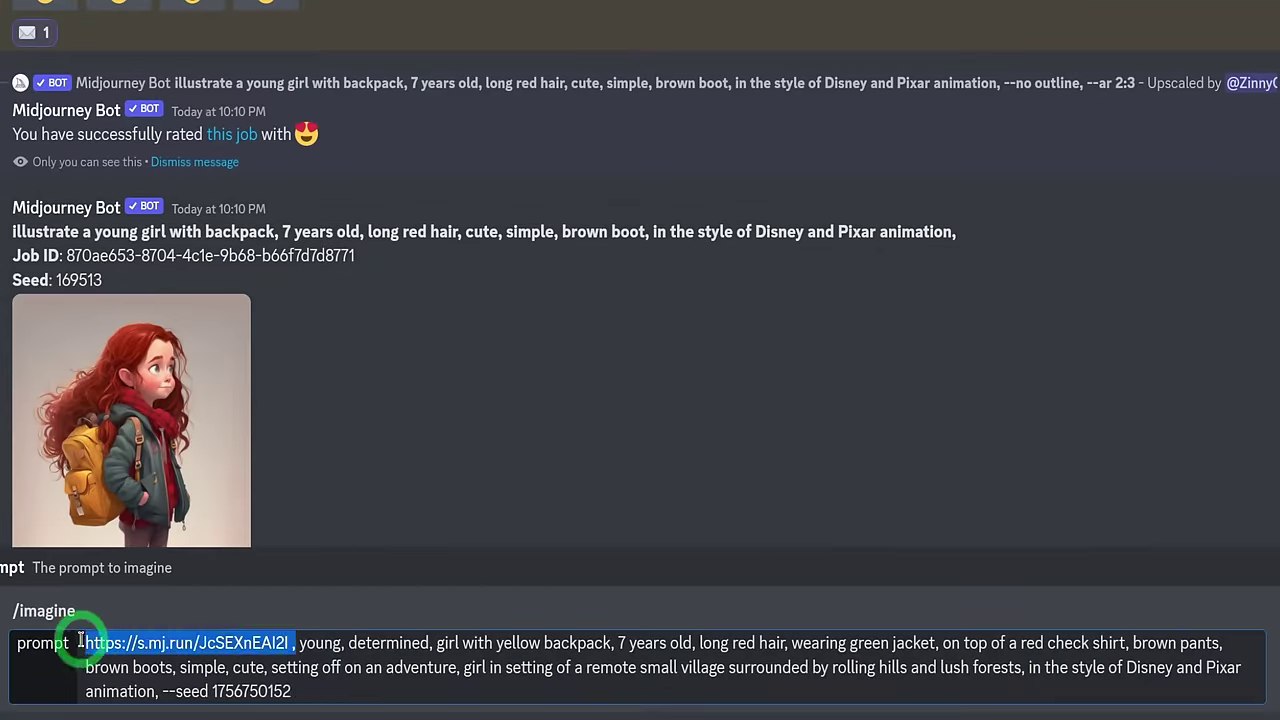
pyautogui.press('BackSpace')
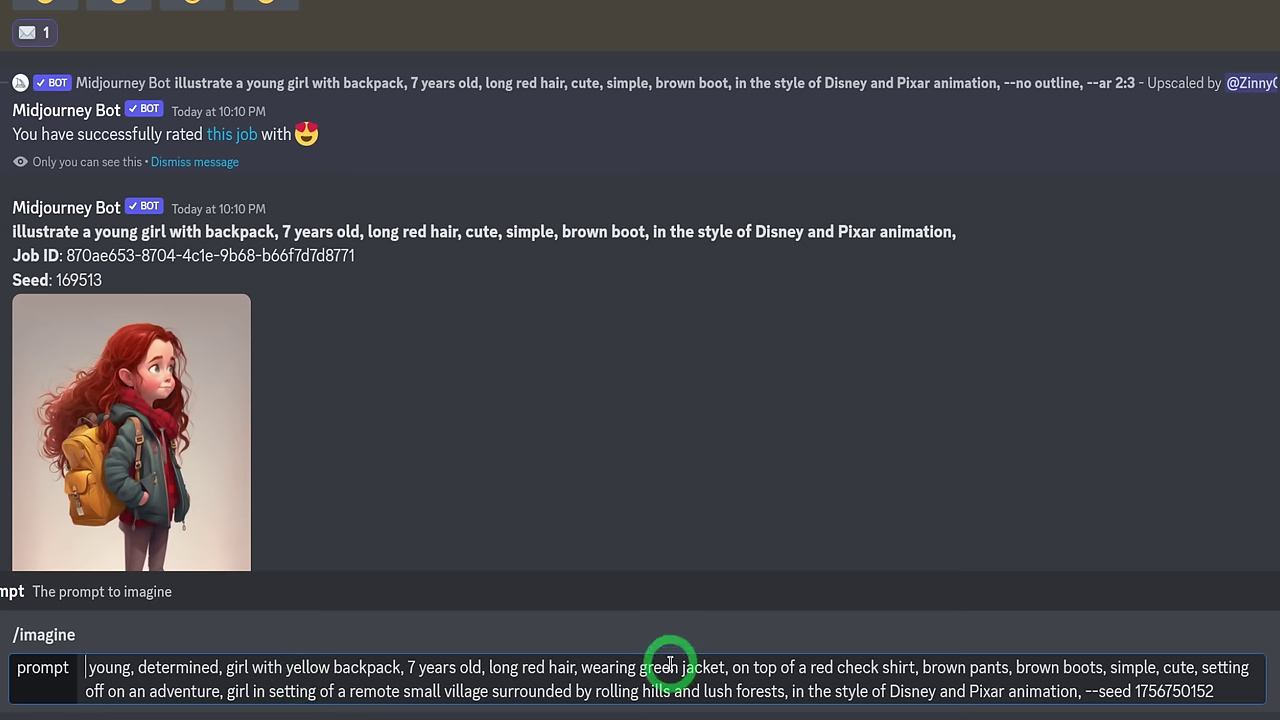
# Enlarge the yellow-backpack girl's picture from the seed reply and copy its image address
pyautogui.scroll(-3, 271, 486)
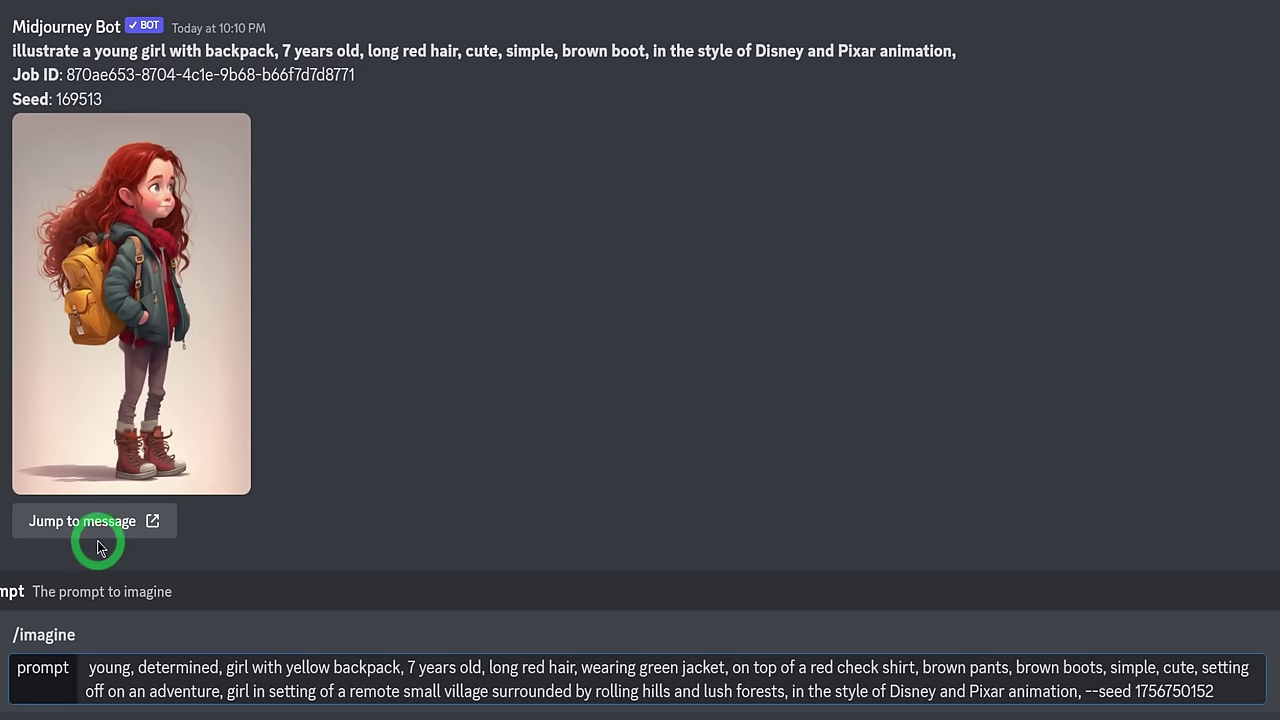
pyautogui.click(194, 241)
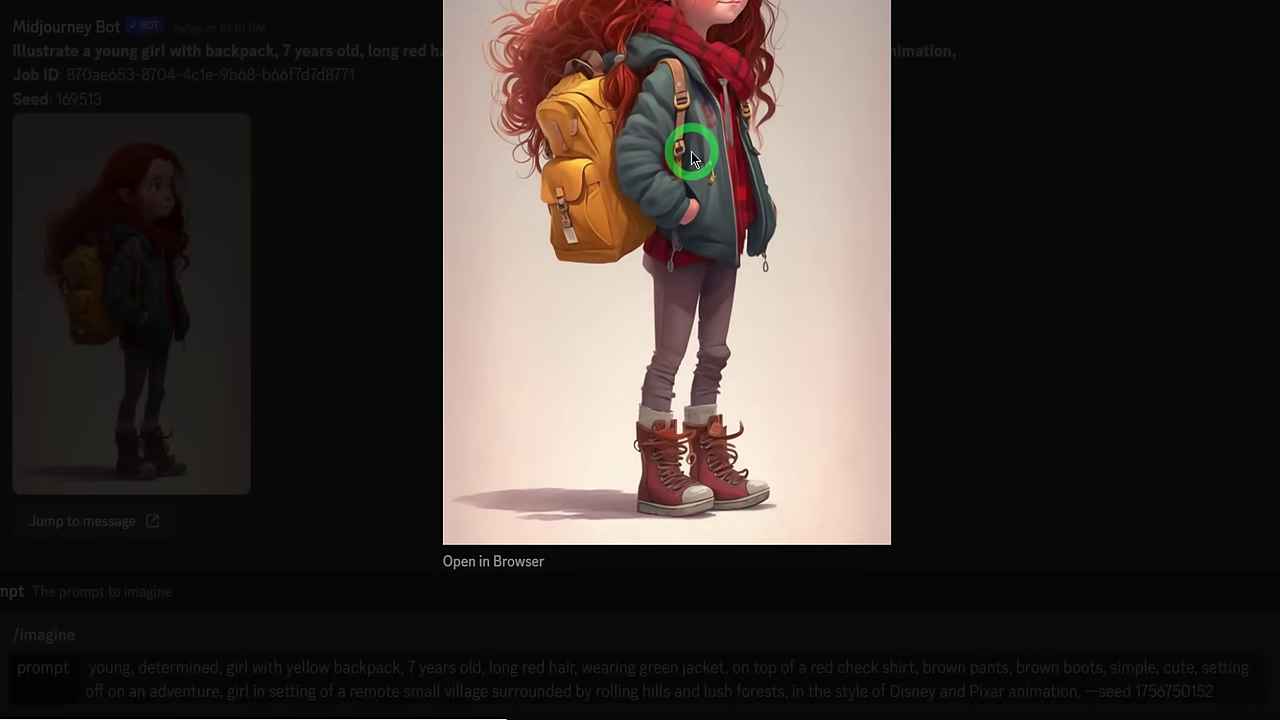
pyautogui.rightClick(690, 151)
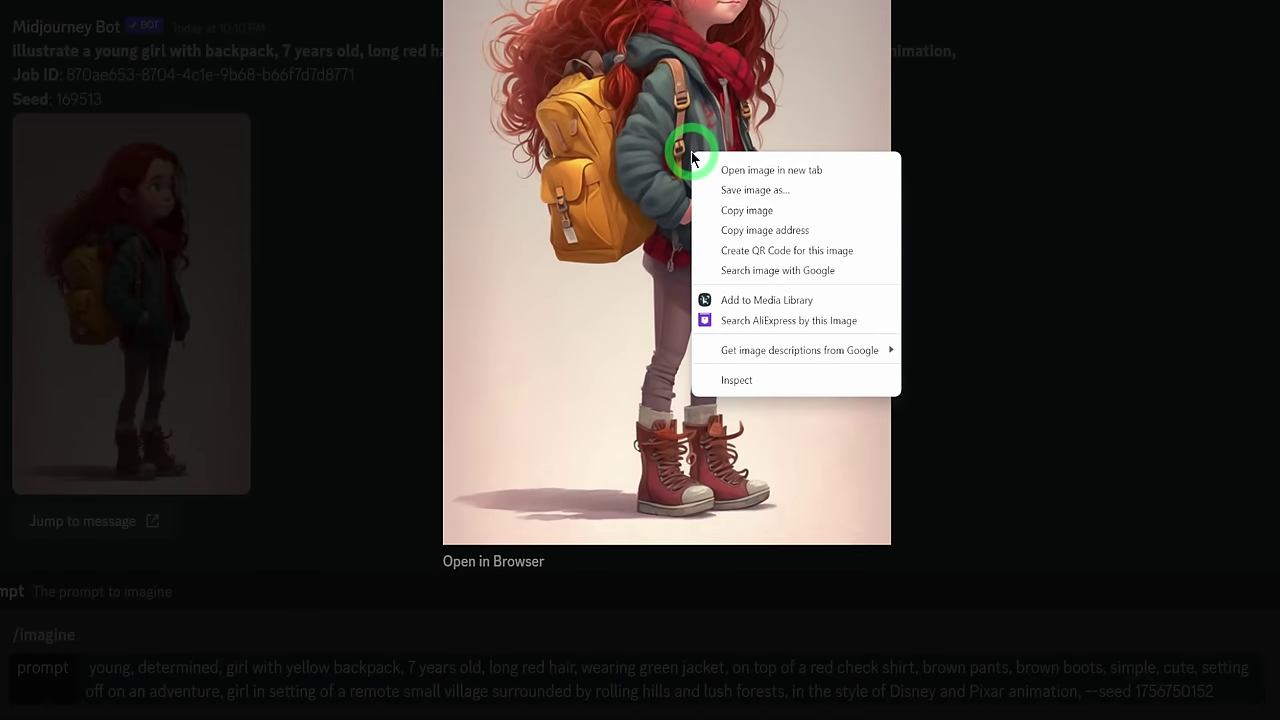
pyautogui.click(763, 231)
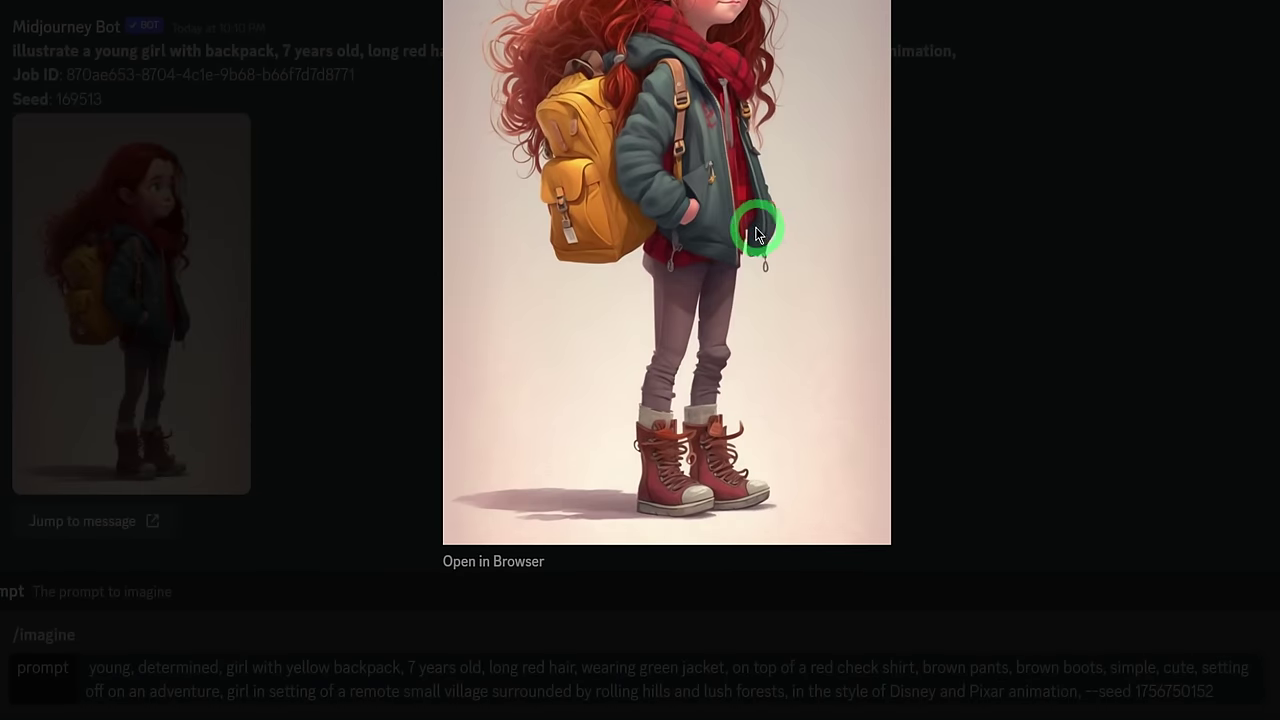
pyautogui.click(300, 333)
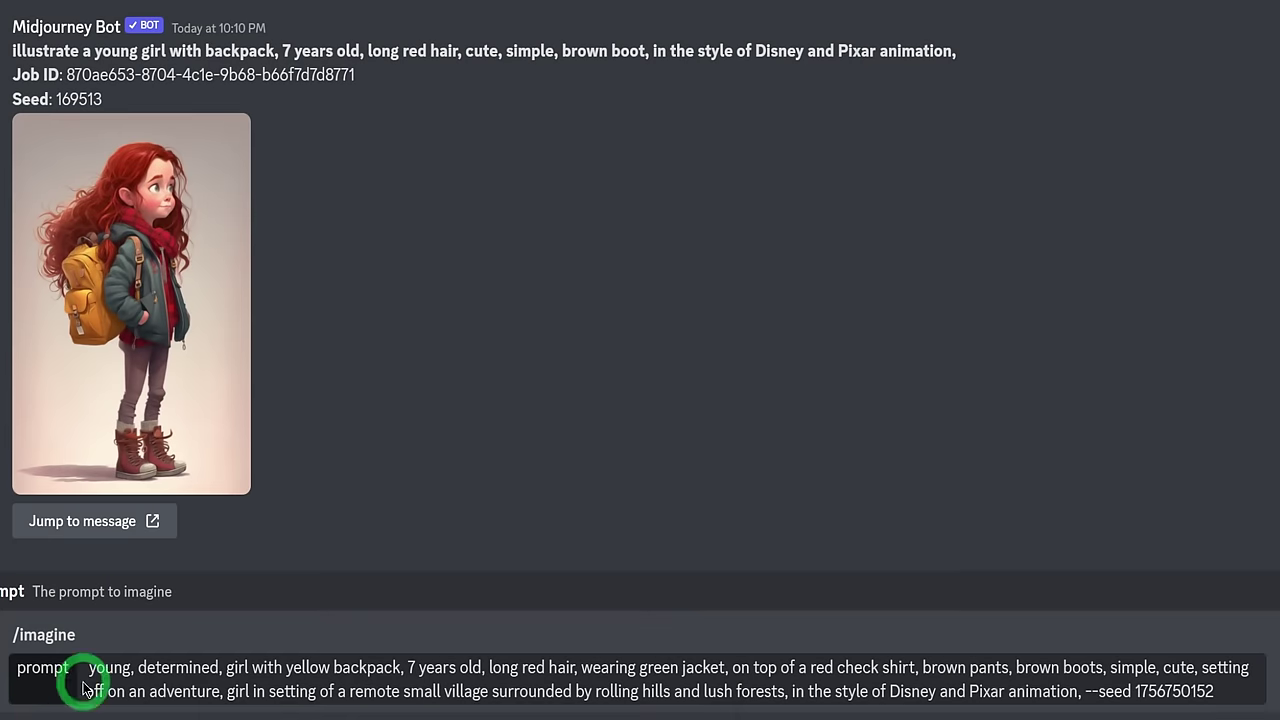
# Put the copied image address in front of the village prompt, set --seed to 169513, and submit it
pyautogui.click(86, 668)
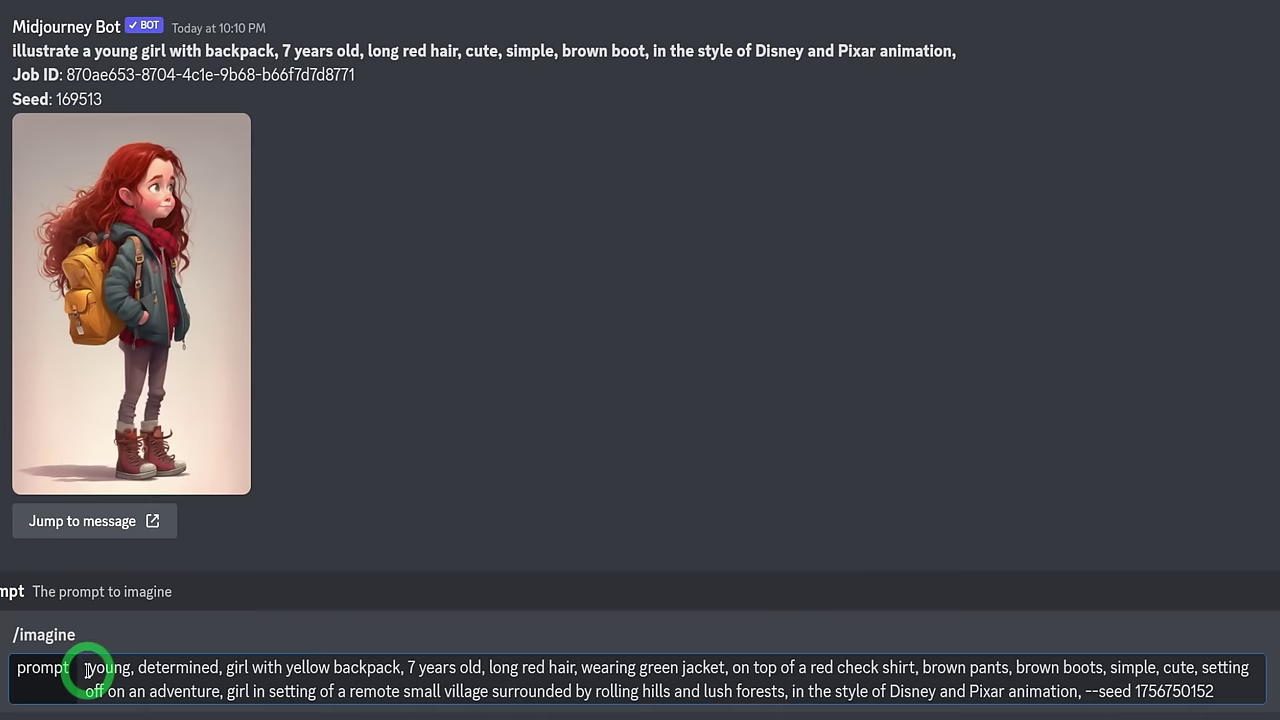
pyautogui.hotkey('ctrl', 'v')
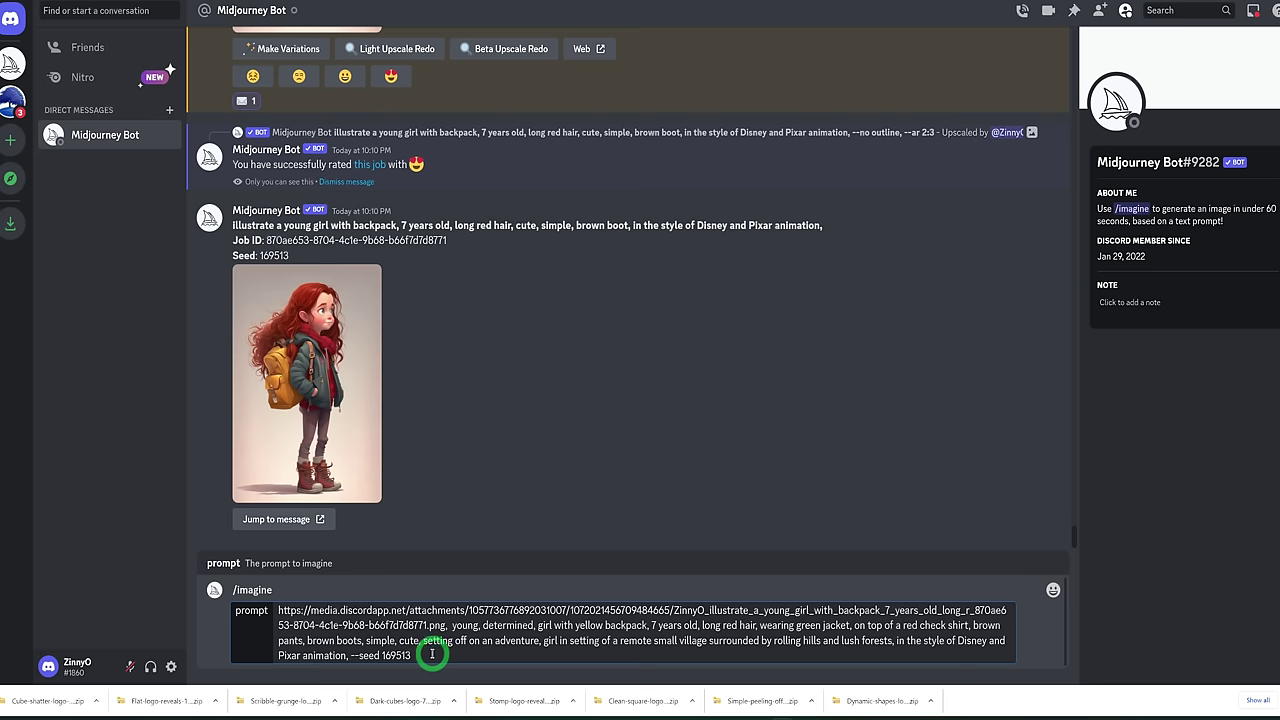
pyautogui.press('Return')
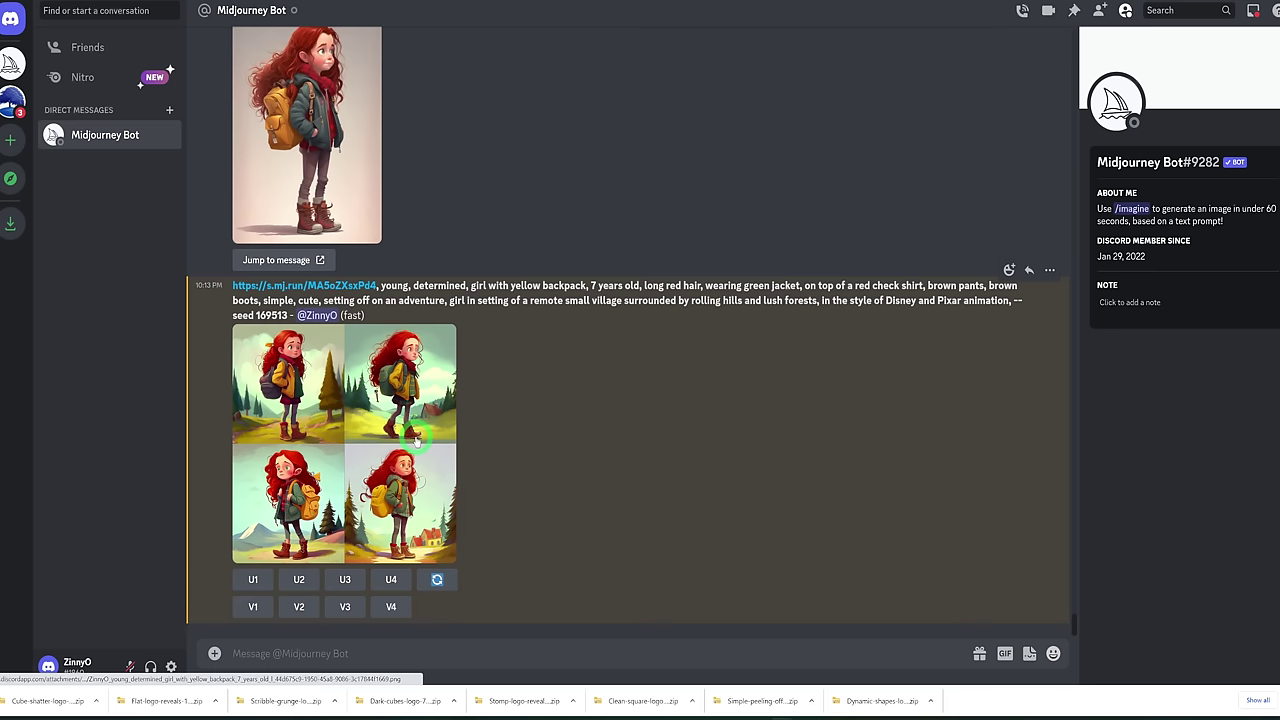
# View the village scene grid enlarged and rerun its prompt for a new image grid
pyautogui.click(417, 440)
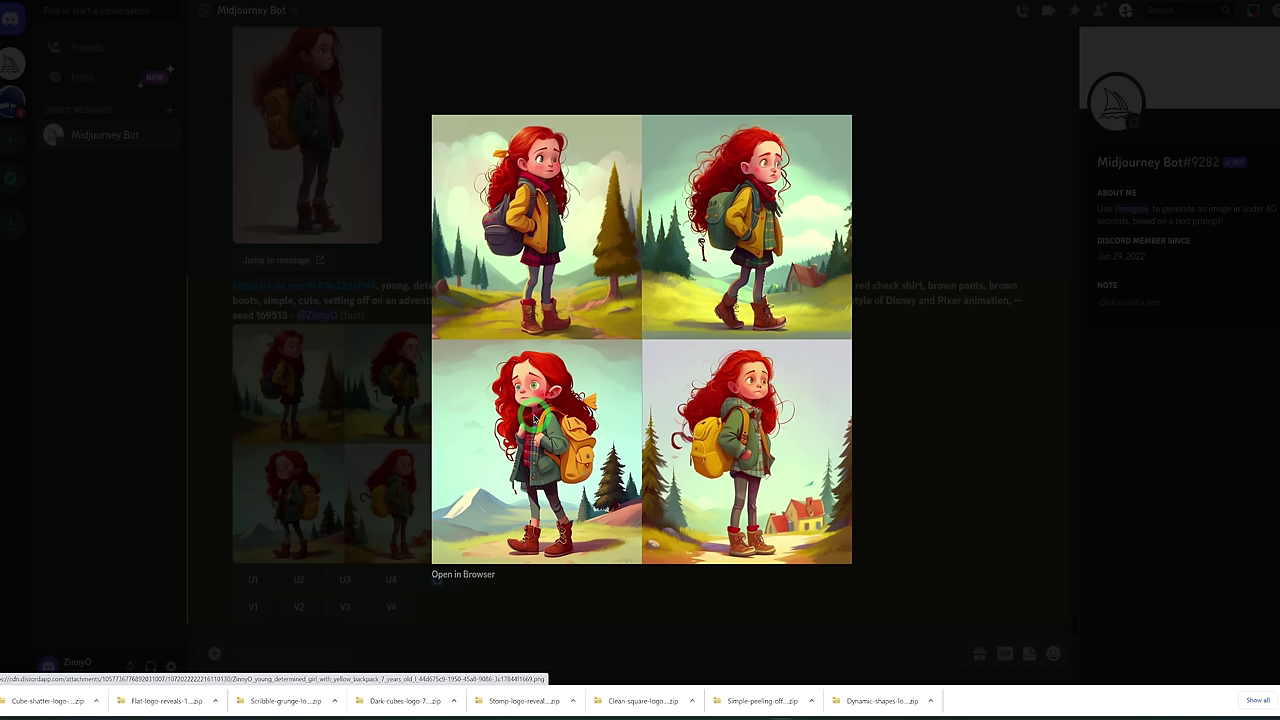
pyautogui.click(903, 407)
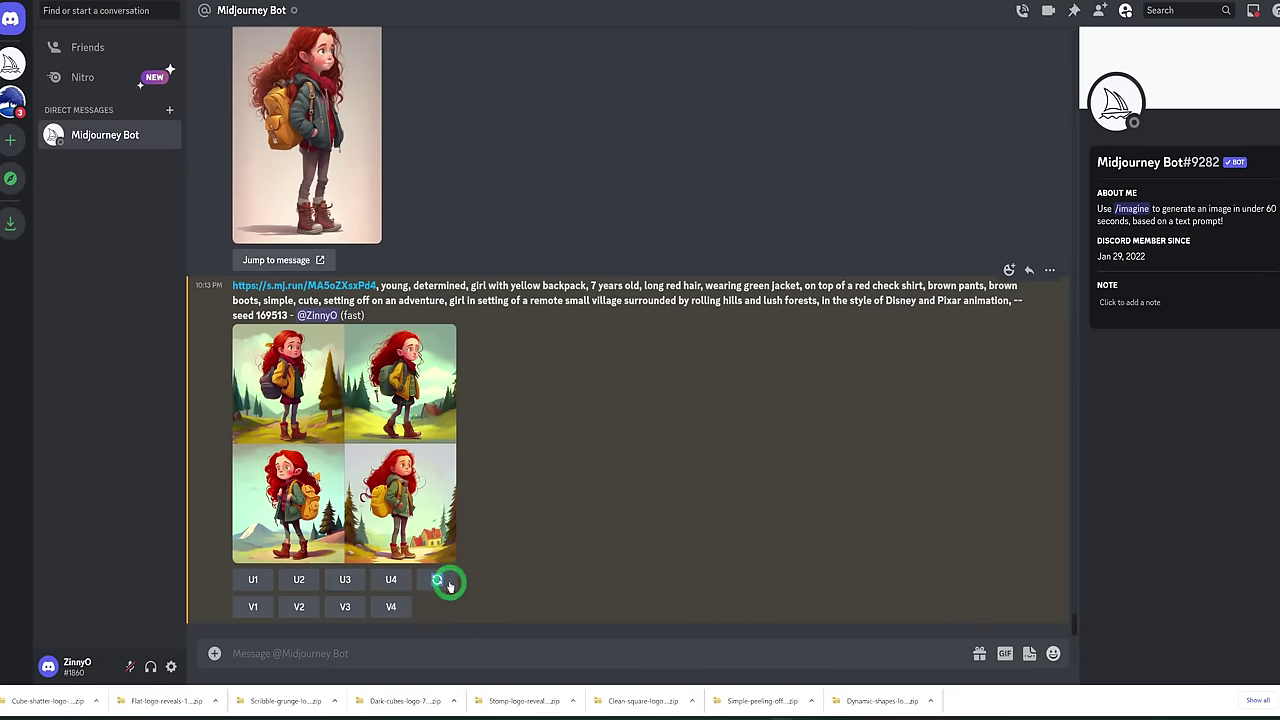
pyautogui.click(440, 583)
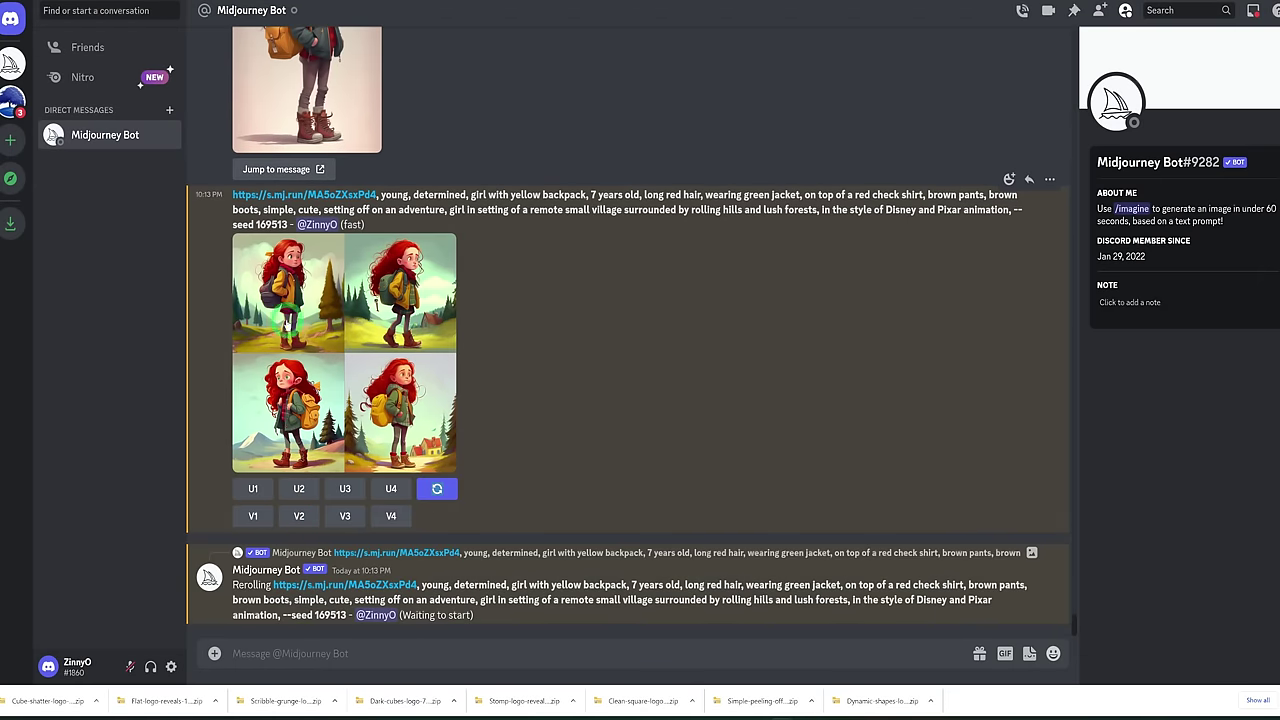
# Upscale the third image of the first village grid and view the regenerated grid enlarged
pyautogui.click(344, 490)
pyautogui.click(340, 486)
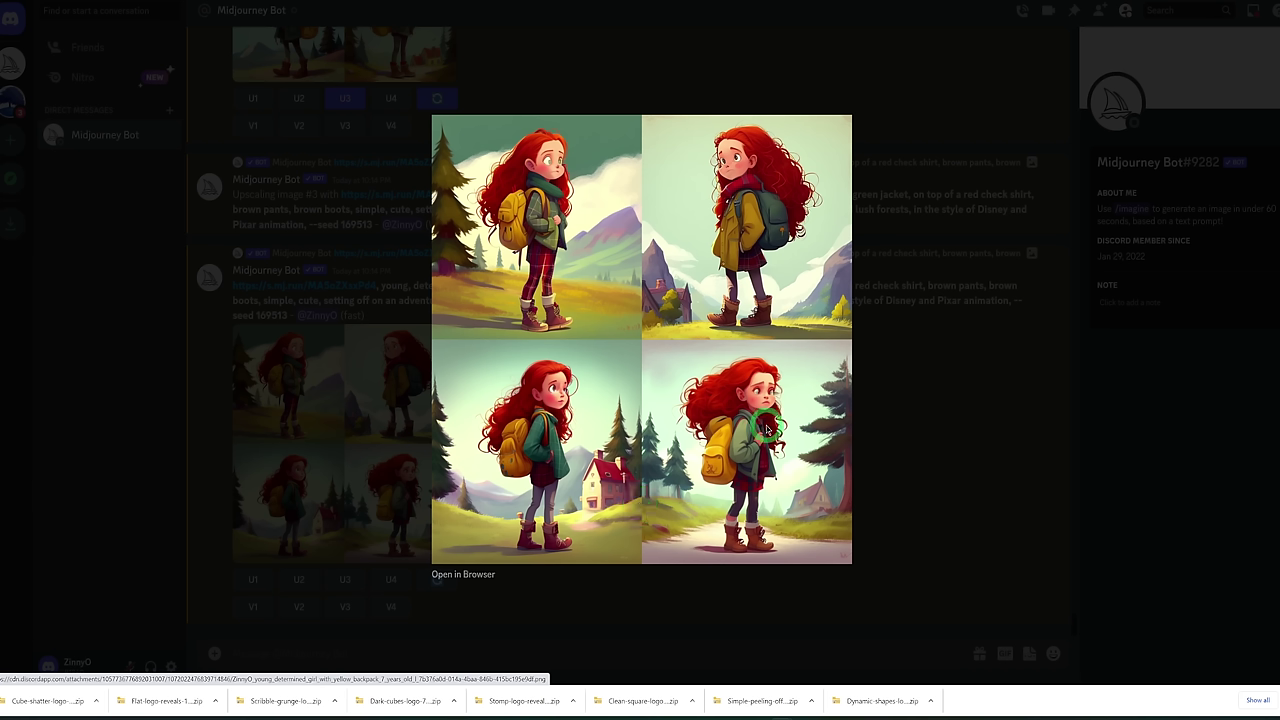
pyautogui.click(922, 406)
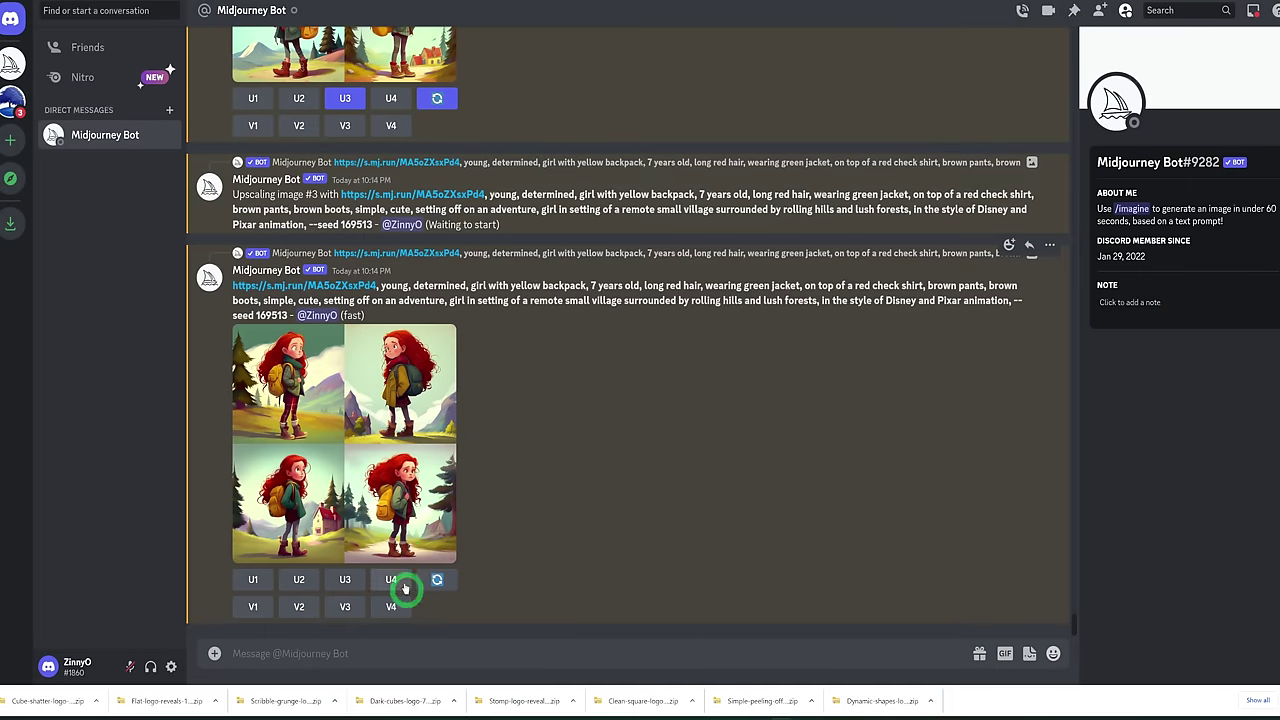
# Upscale the fourth image of the regenerated grid, and review the upscaled girl with the snowy mountain enlarged and alongside the earlier grids
pyautogui.click(391, 580)
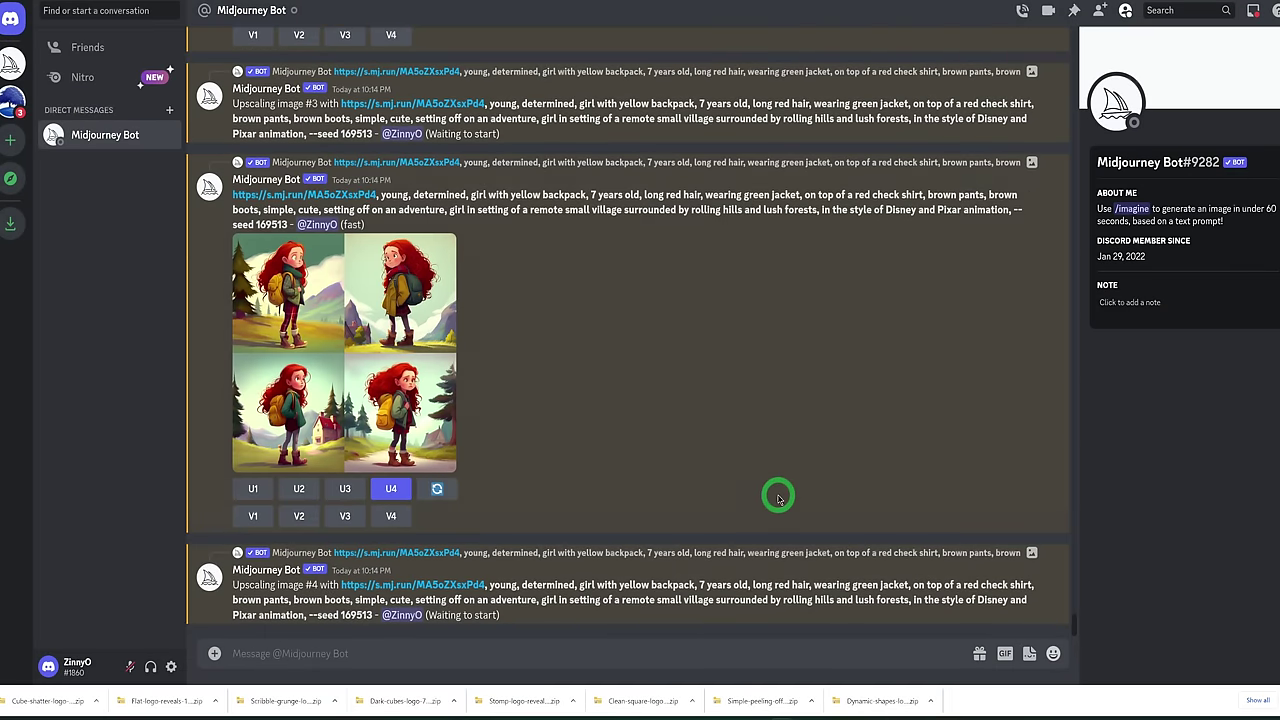
pyautogui.click(386, 443)
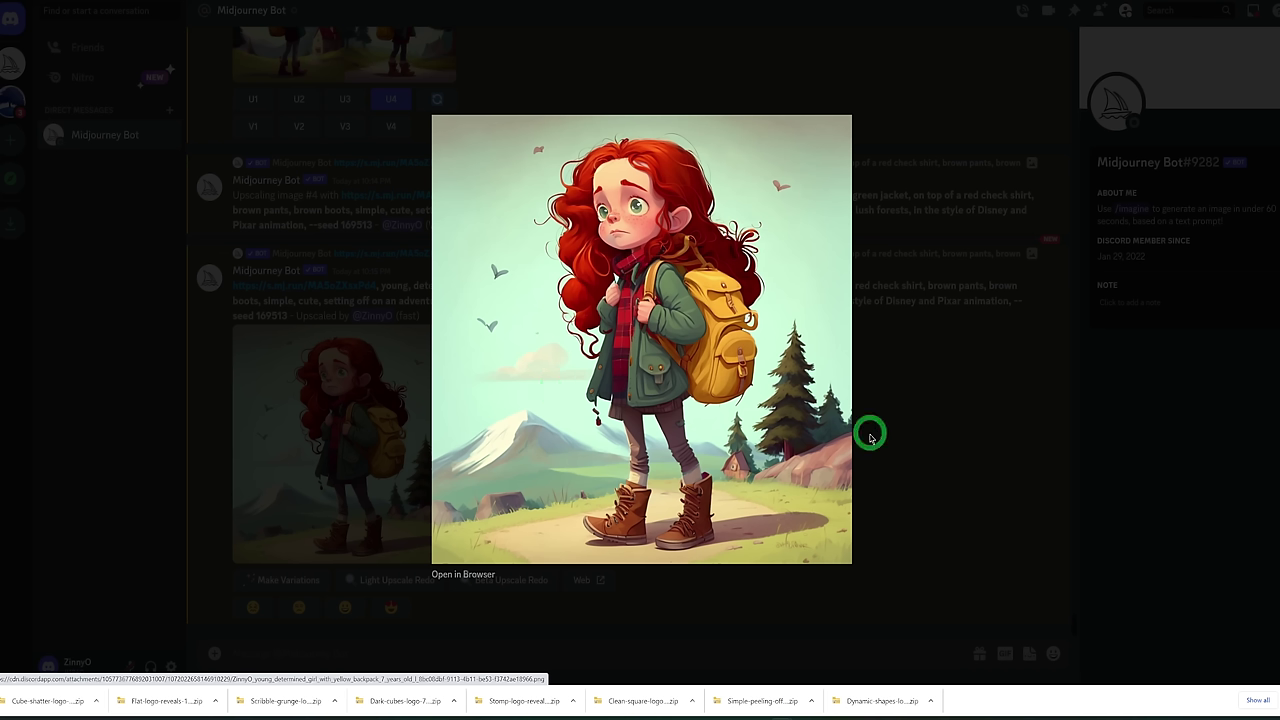
pyautogui.click(879, 392)
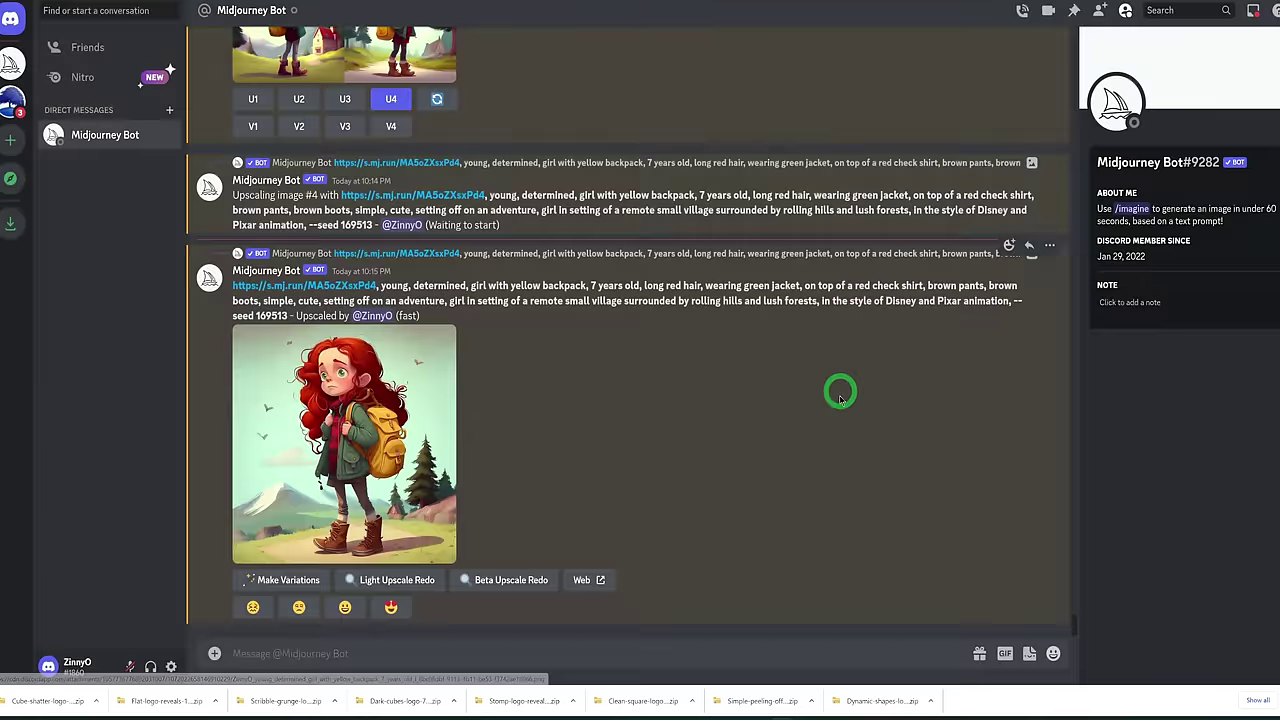
pyautogui.scroll(3, 646, 404)
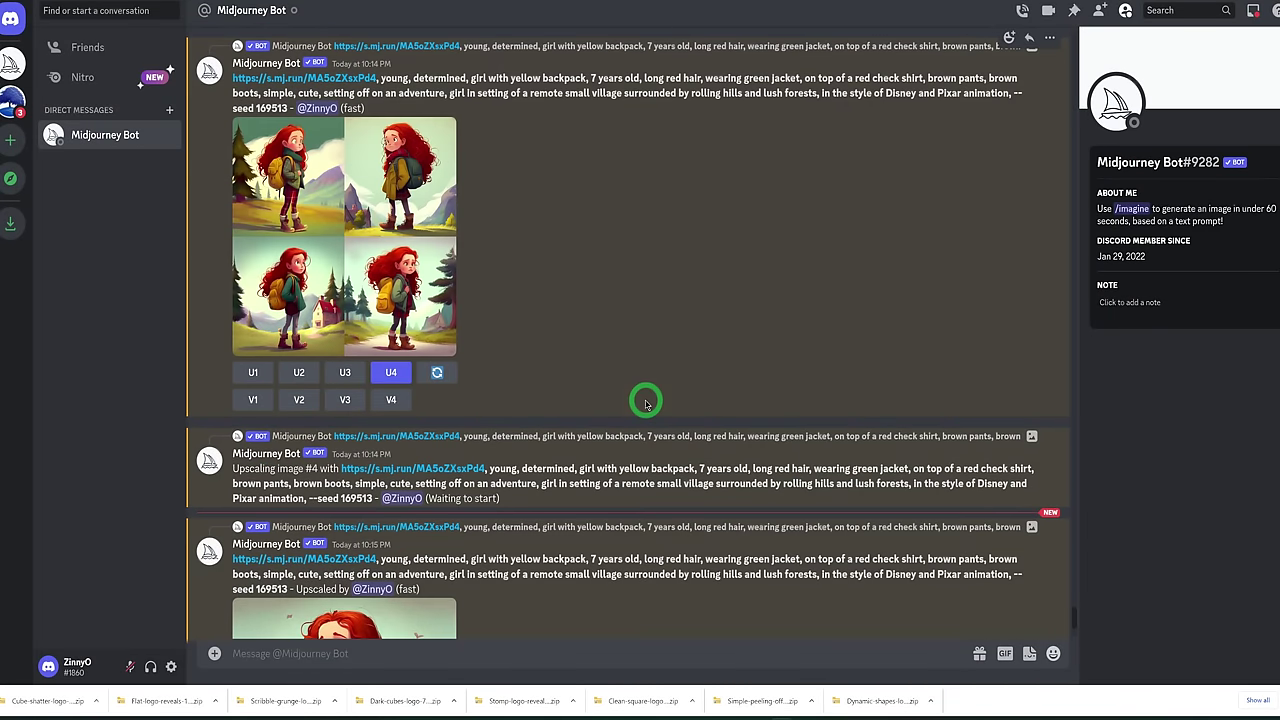
pyautogui.scroll(2, 646, 402)
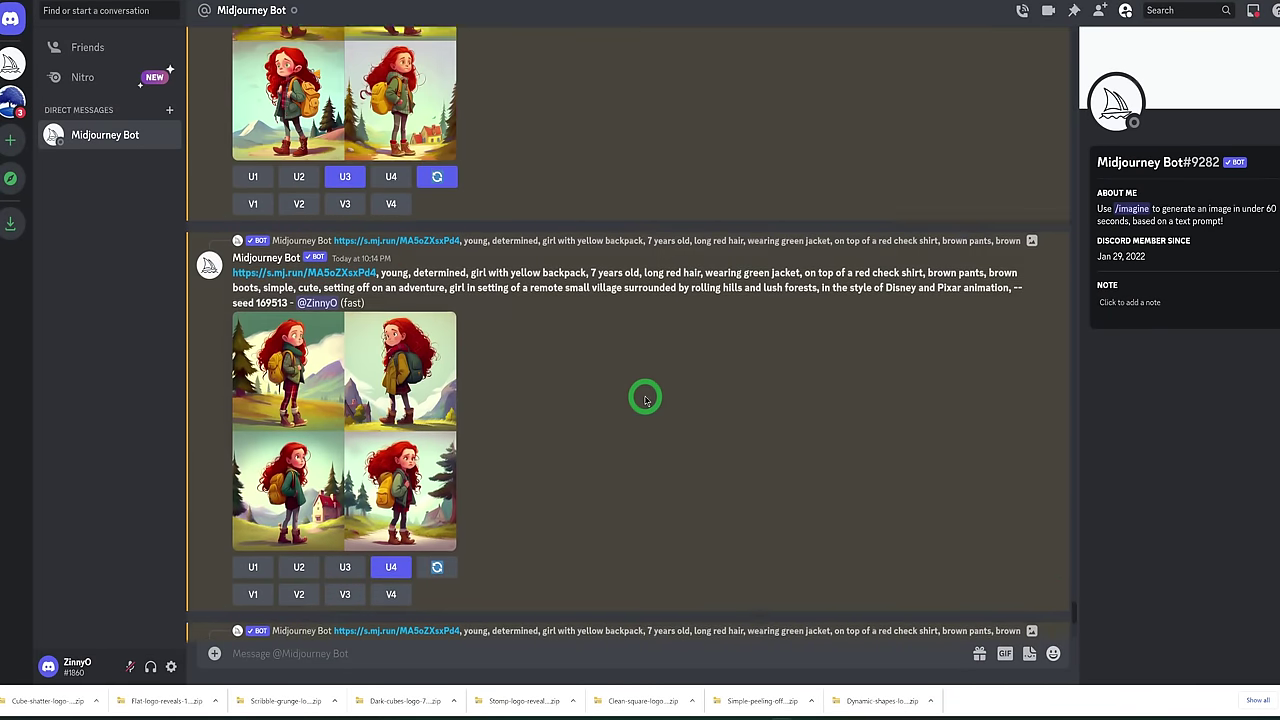
pyautogui.scroll(-1, 646, 402)
pyautogui.scroll(-3, 645, 400)
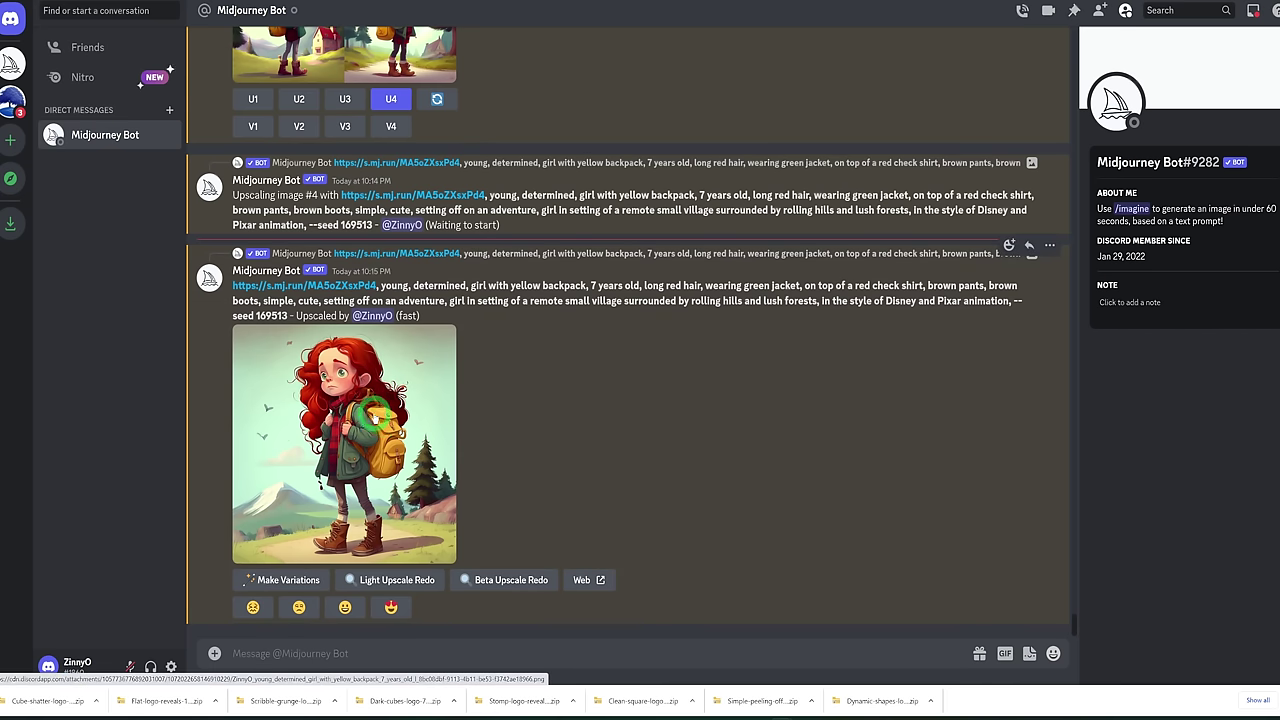
# View the upscaled girl with the snowy mountain enlarged with its image options, and view the upscaled girl near the village house enlarged
pyautogui.click(365, 400)
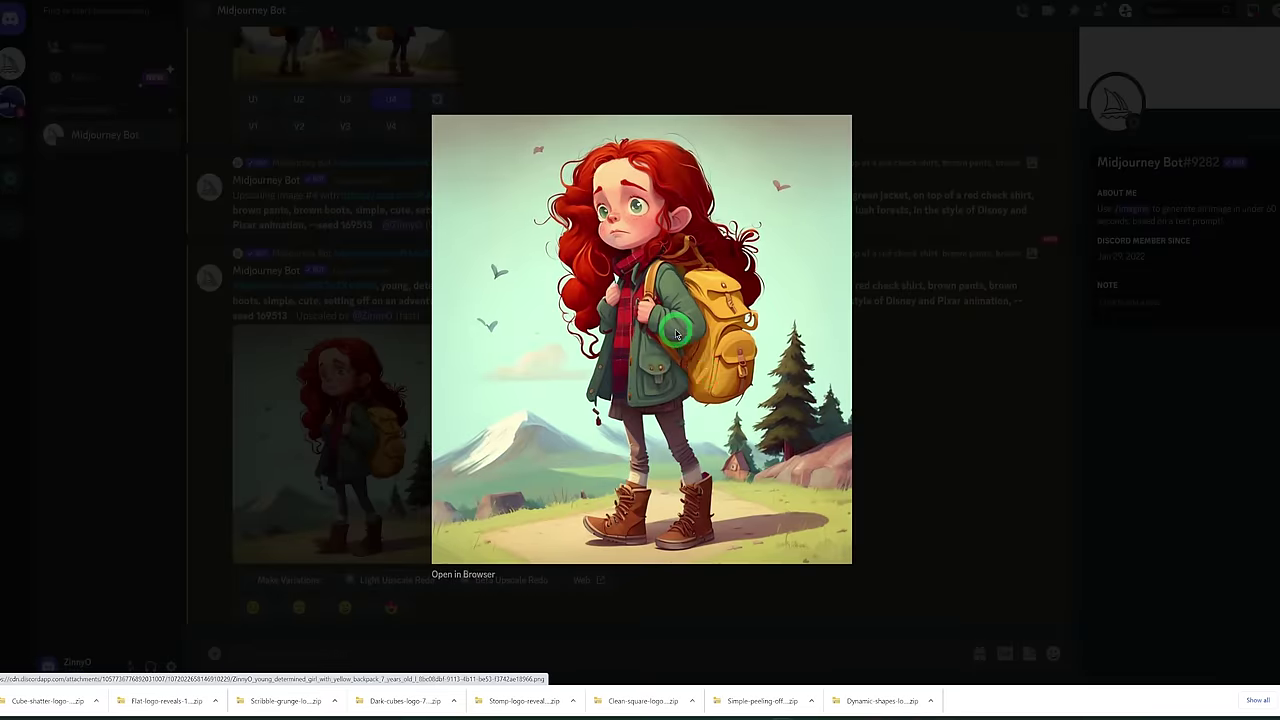
pyautogui.rightClick(676, 333)
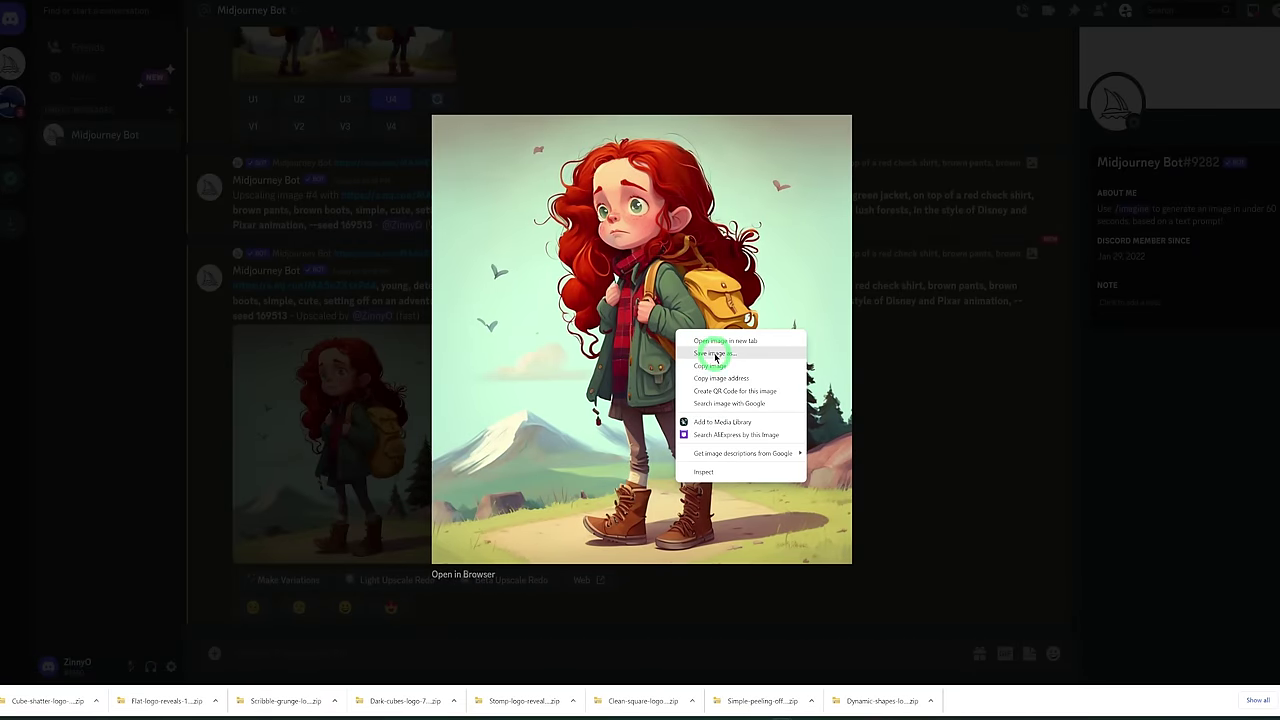
pyautogui.click(927, 383)
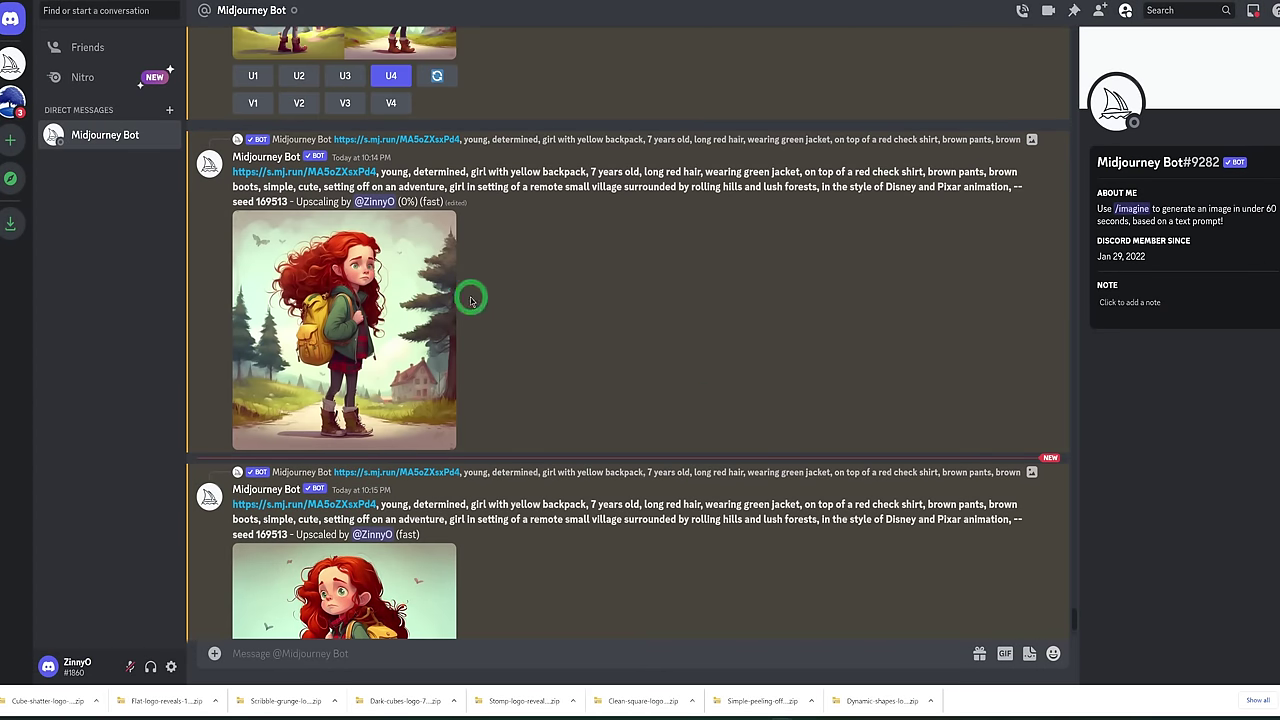
pyautogui.scroll(1, 430, 320)
pyautogui.click(378, 362)
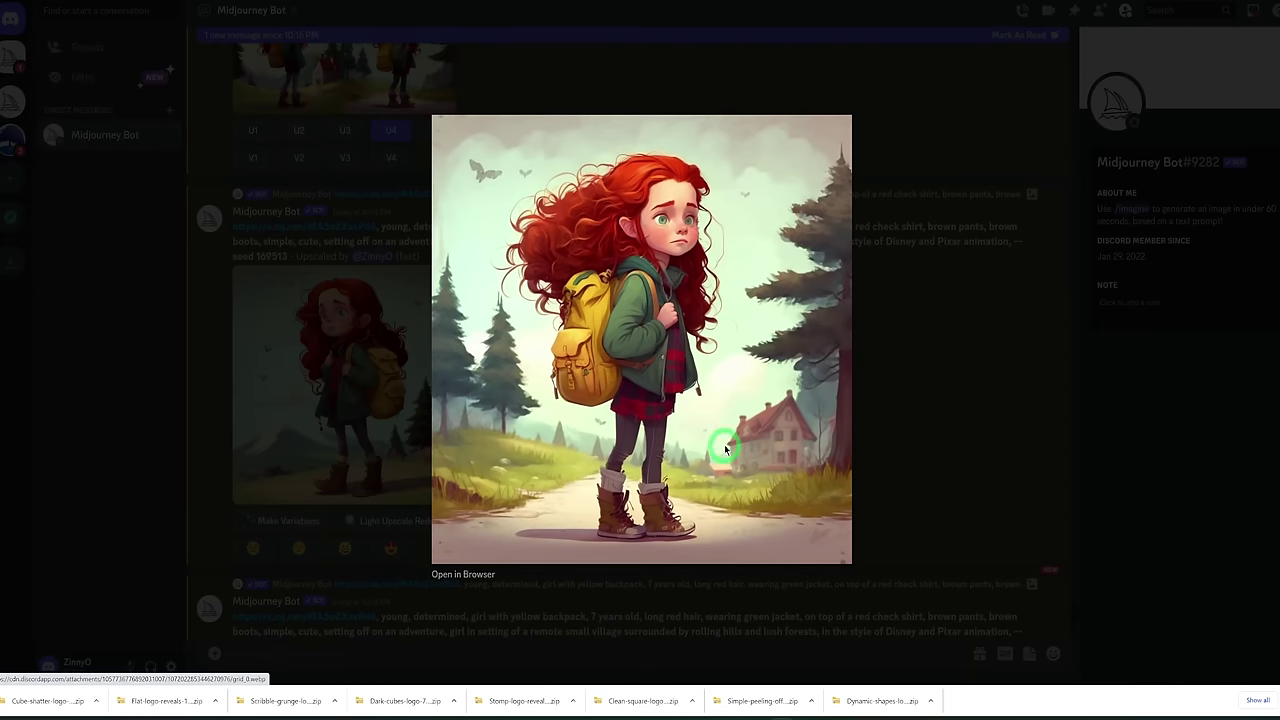
pyautogui.press('Escape')
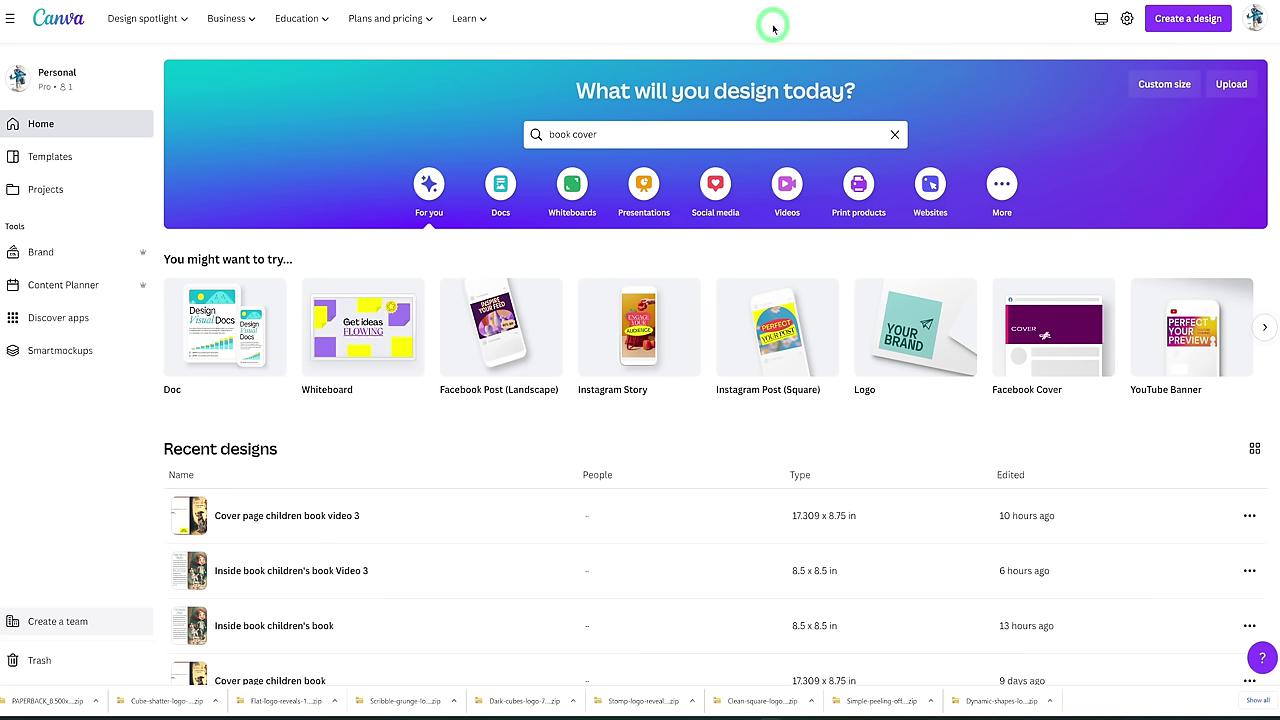
# Switch to the KDP Print Cover Calculator, download the 25-page 8.5 x 8.5 in paperback cover template, and view the template image
pyautogui.click(669, 0)
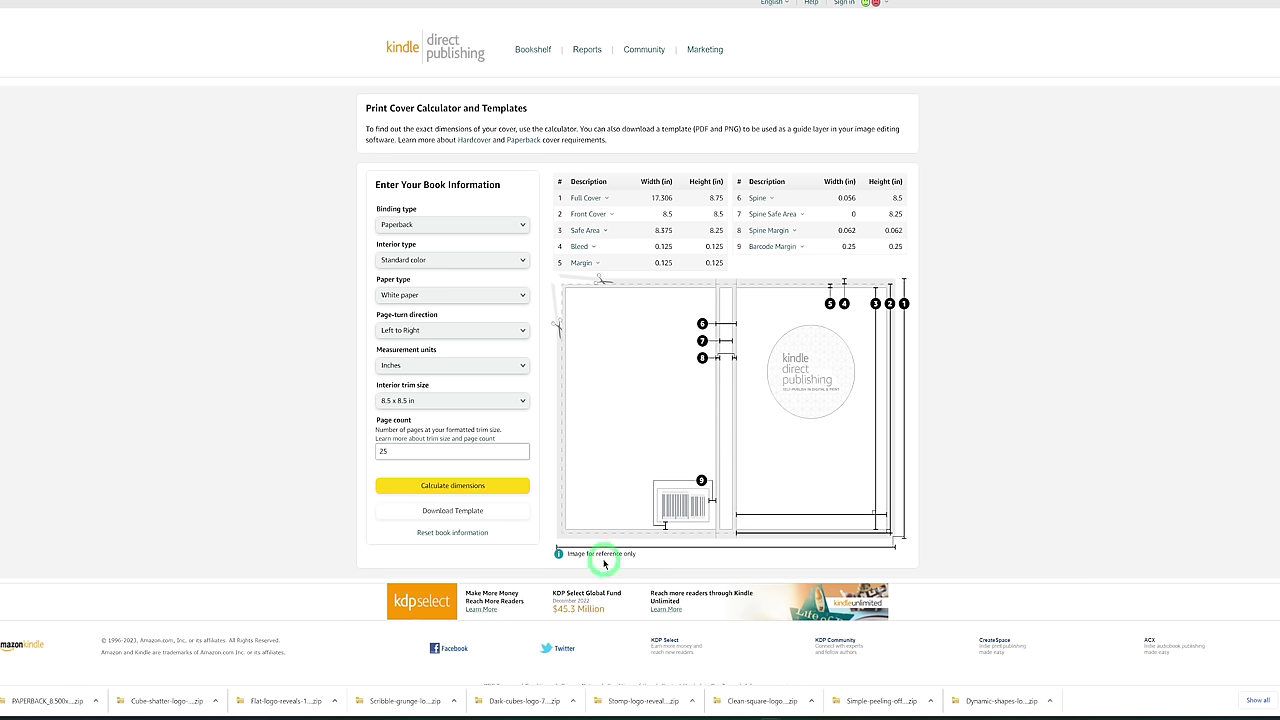
pyautogui.click(446, 508)
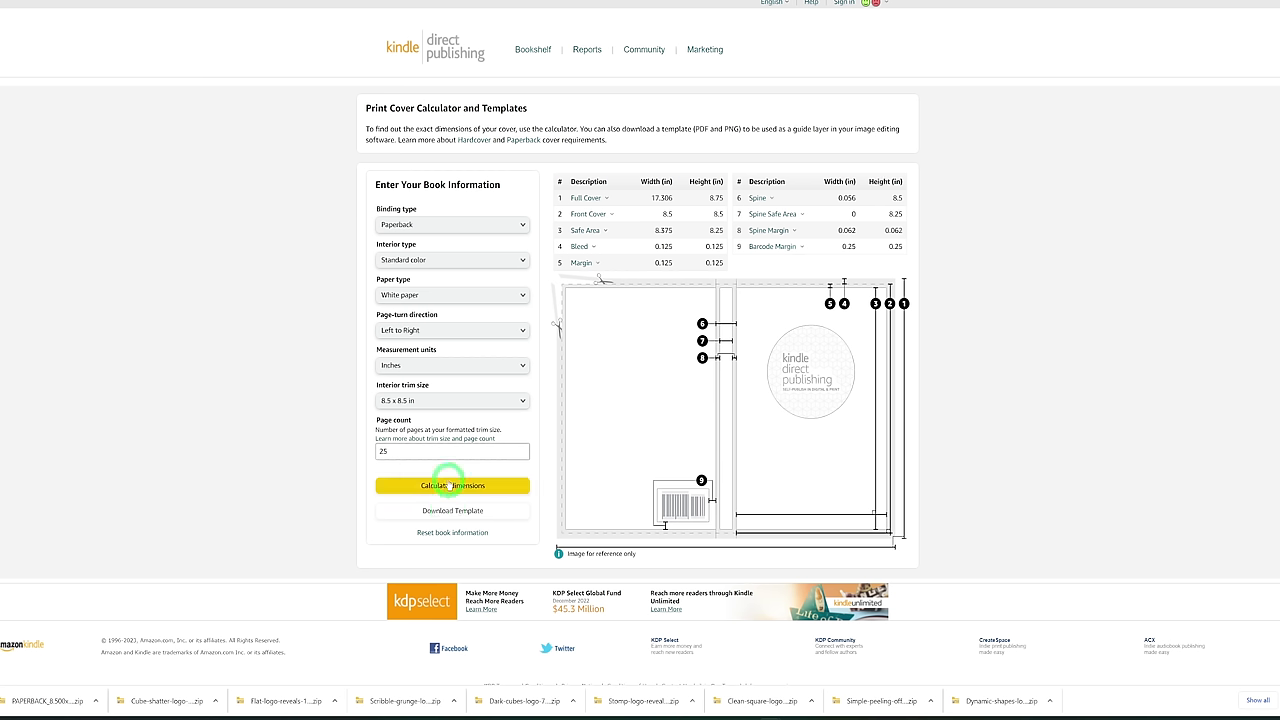
pyautogui.click(851, 150)
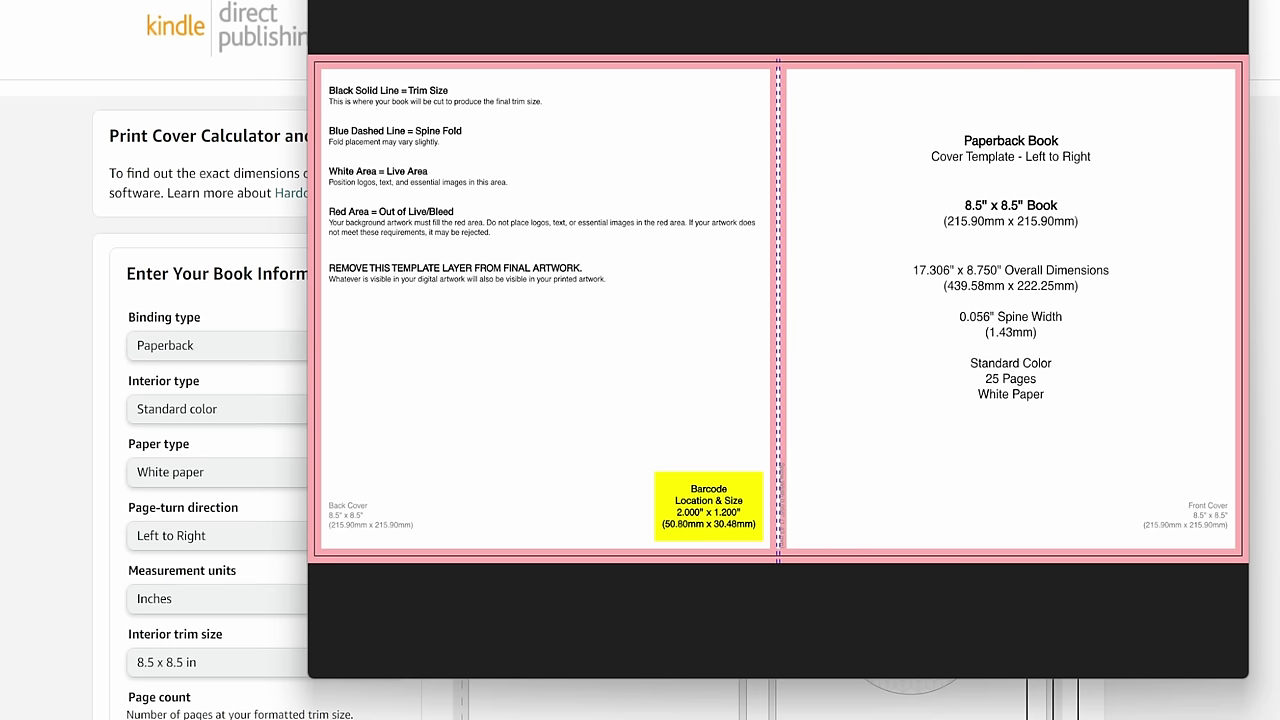
pyautogui.press('Escape')
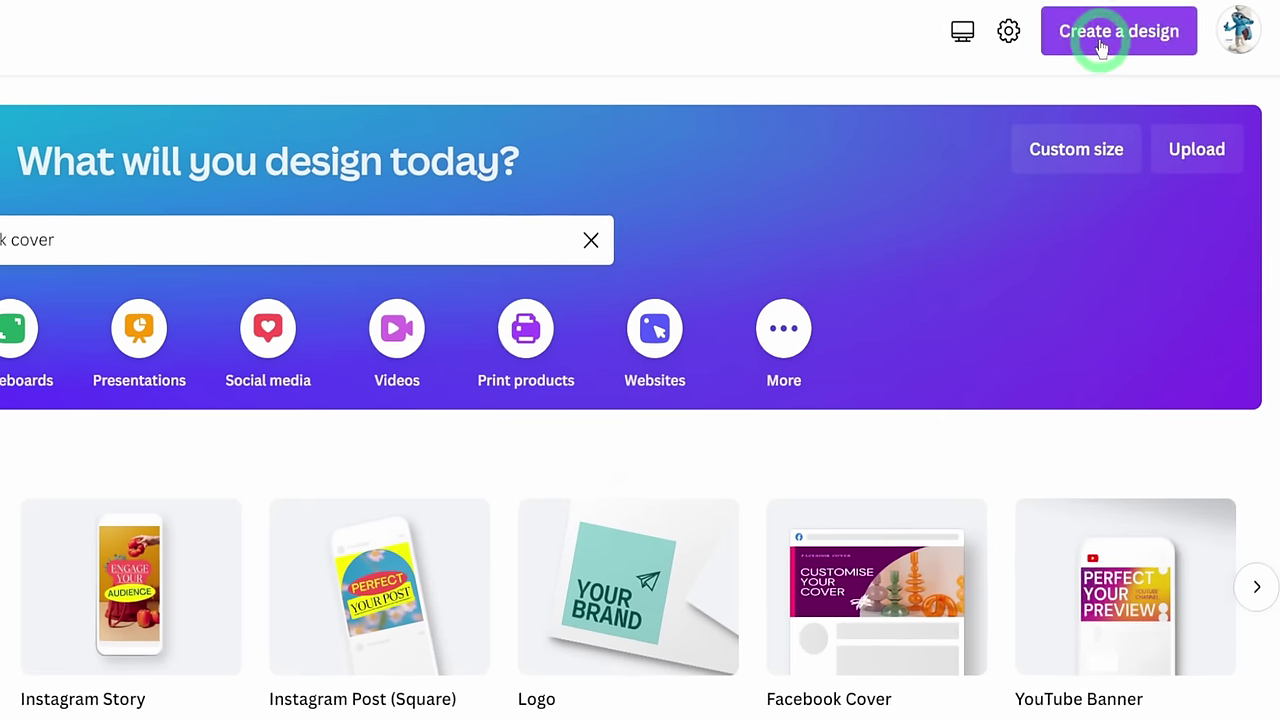
# Switch to Canva and create a new custom-size design 17.306 in wide and 8.75 in high
pyautogui.click(1184, 20)
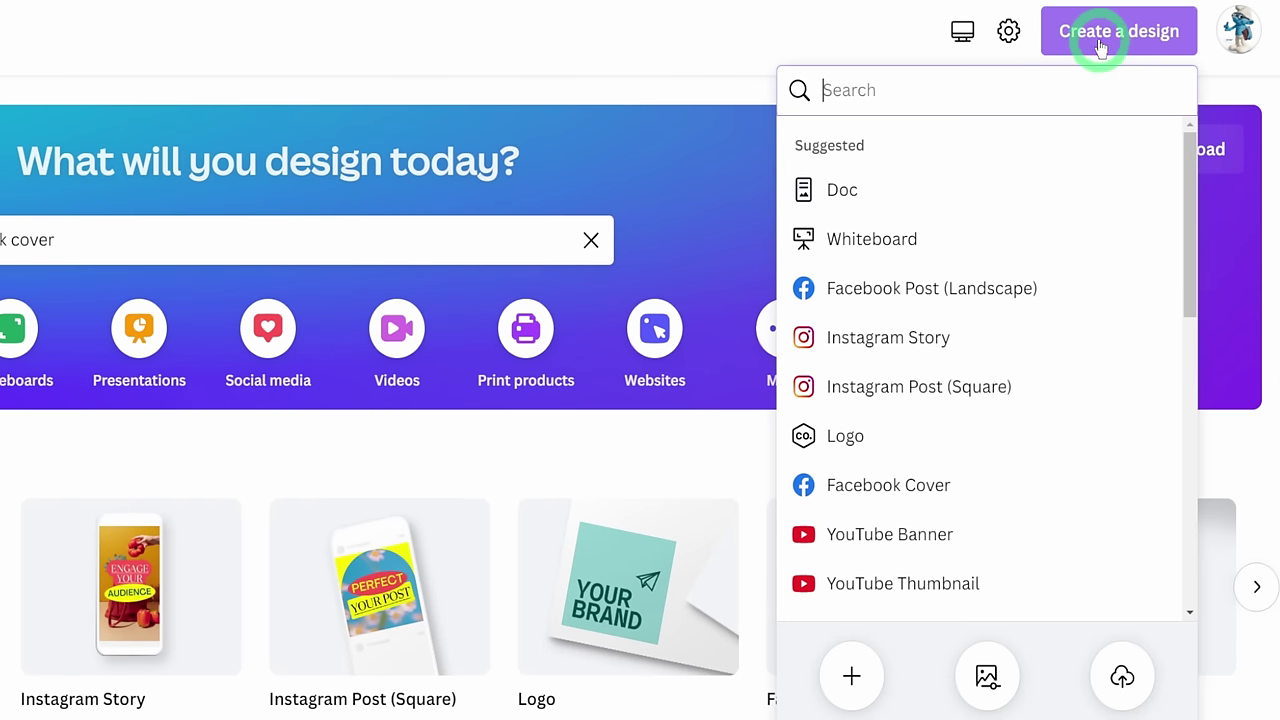
pyautogui.click(853, 682)
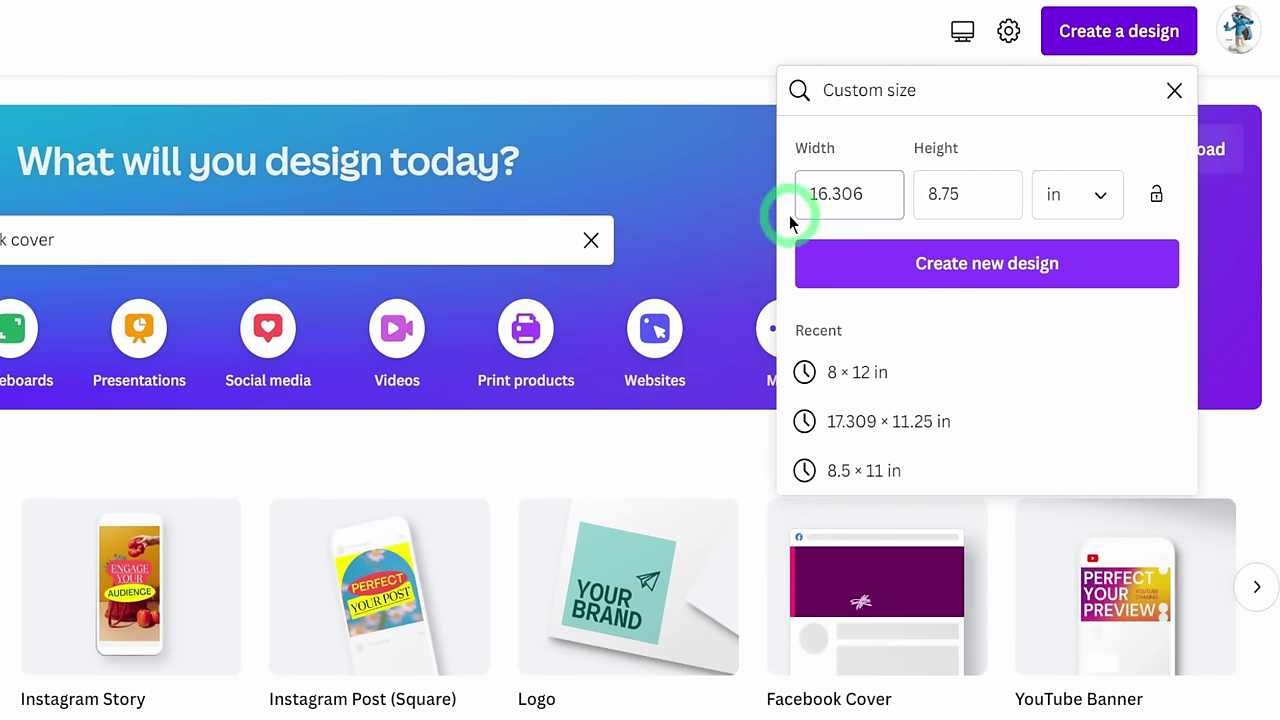
pyautogui.click(880, 190)
pyautogui.moveTo(878, 192); pyautogui.dragTo(805, 188)
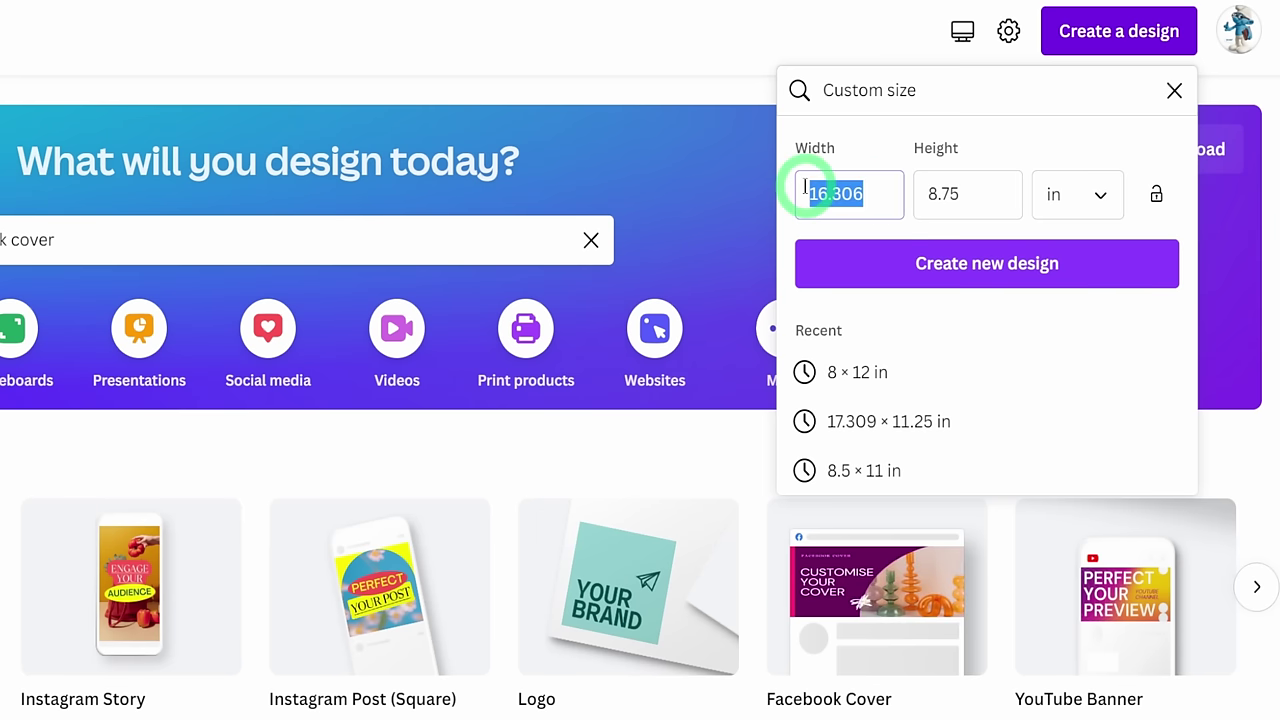
pyautogui.write('17')
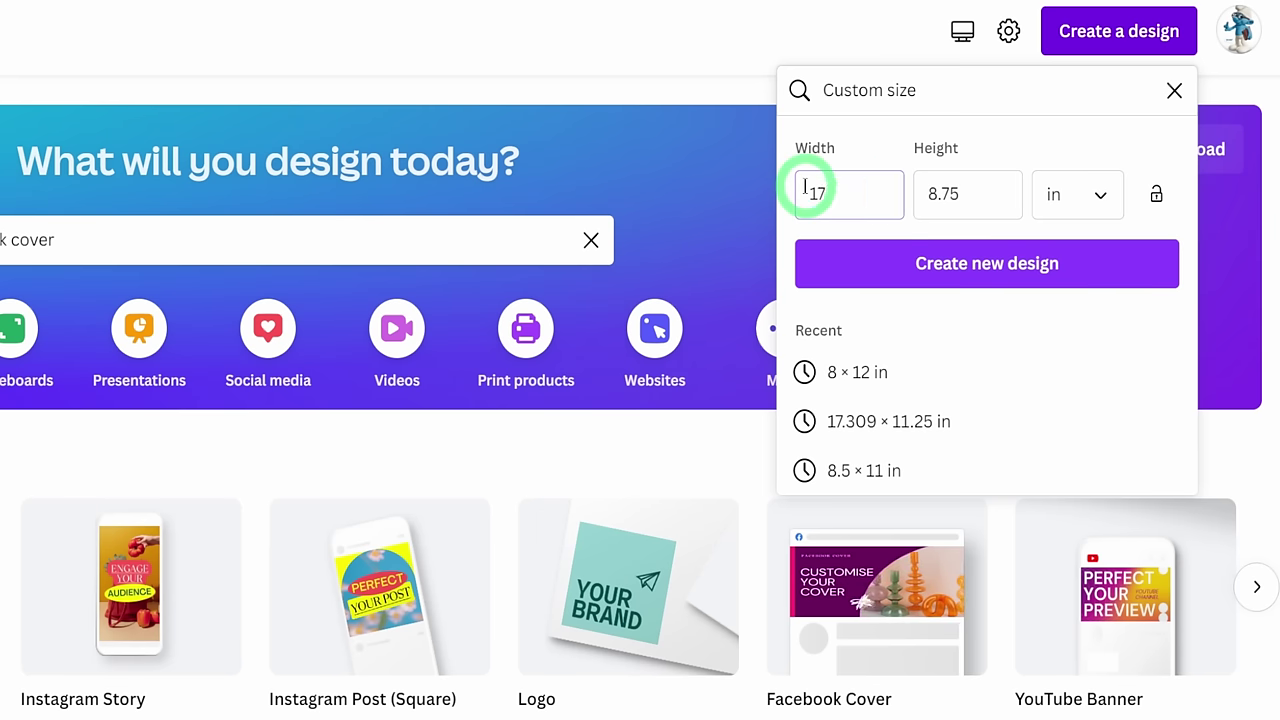
pyautogui.write('.306')
pyautogui.click(1015, 210)
pyautogui.press('BackSpace')
pyautogui.press('BackSpace')
pyautogui.press('BackSpace')
pyautogui.write('.75')
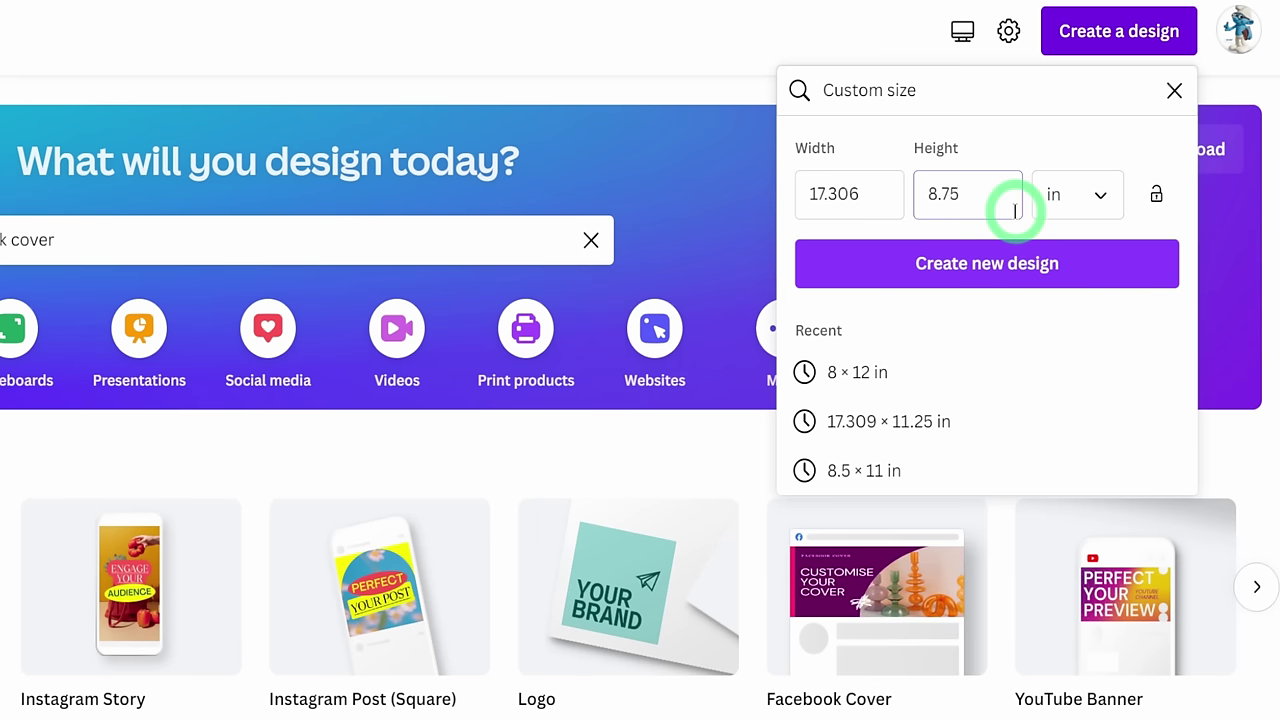
pyautogui.write('0')
pyautogui.click(1006, 264)
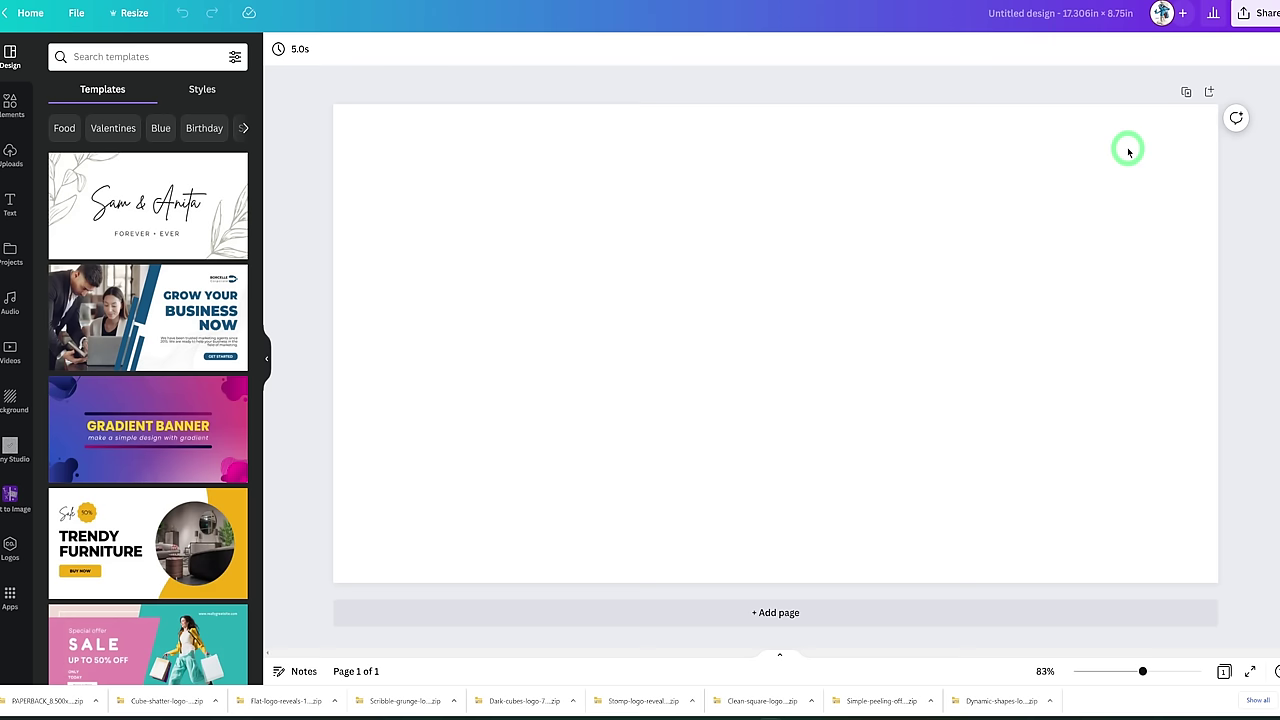
# Upload the cover template PNG from the PAPERBACK_8.500x8.500_25_STANDARD_WHITE_en_US folder to the design's uploads
pyautogui.click(1128, 152)
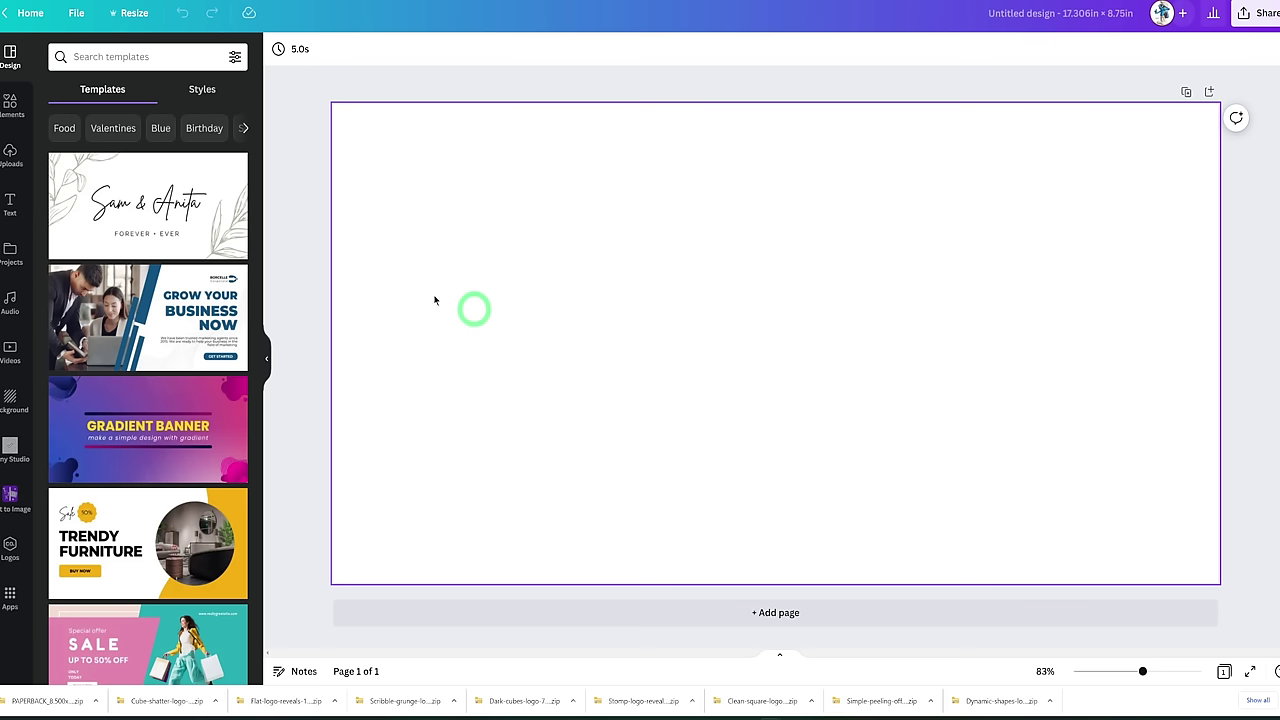
pyautogui.click(9, 156)
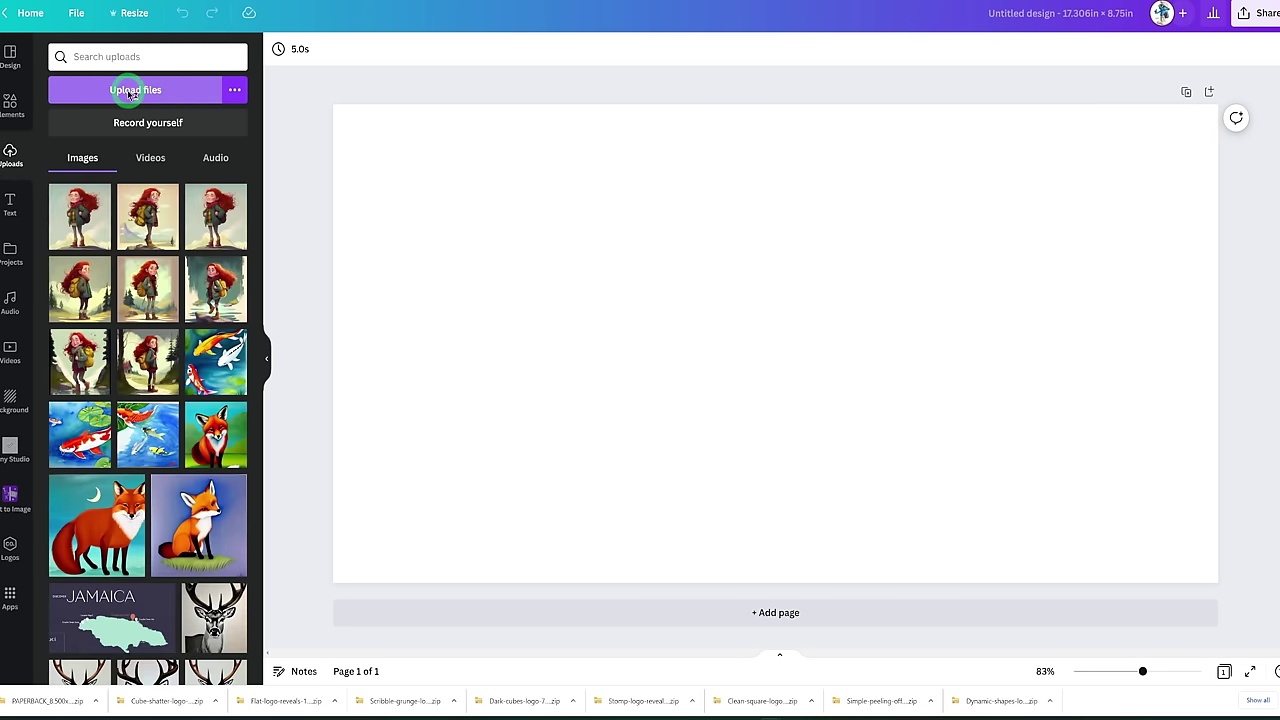
pyautogui.click(128, 91)
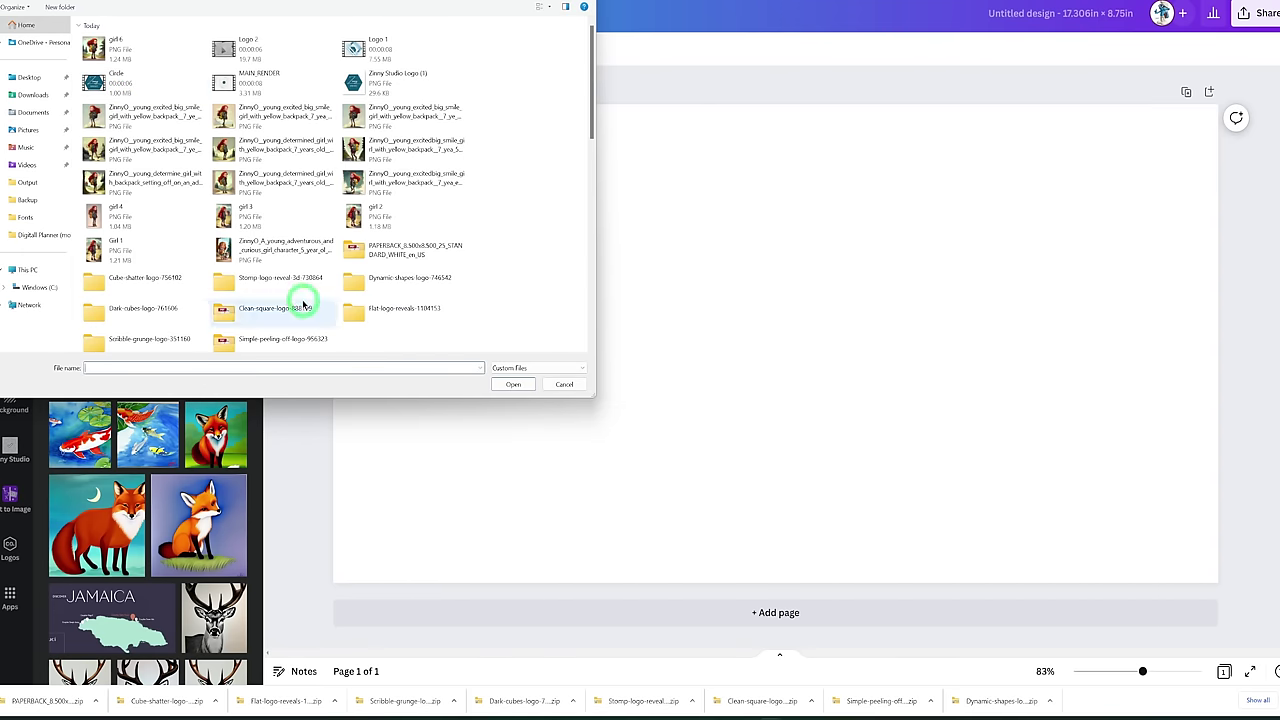
pyautogui.scroll(-3, 303, 300)
pyautogui.scroll(3, 303, 296)
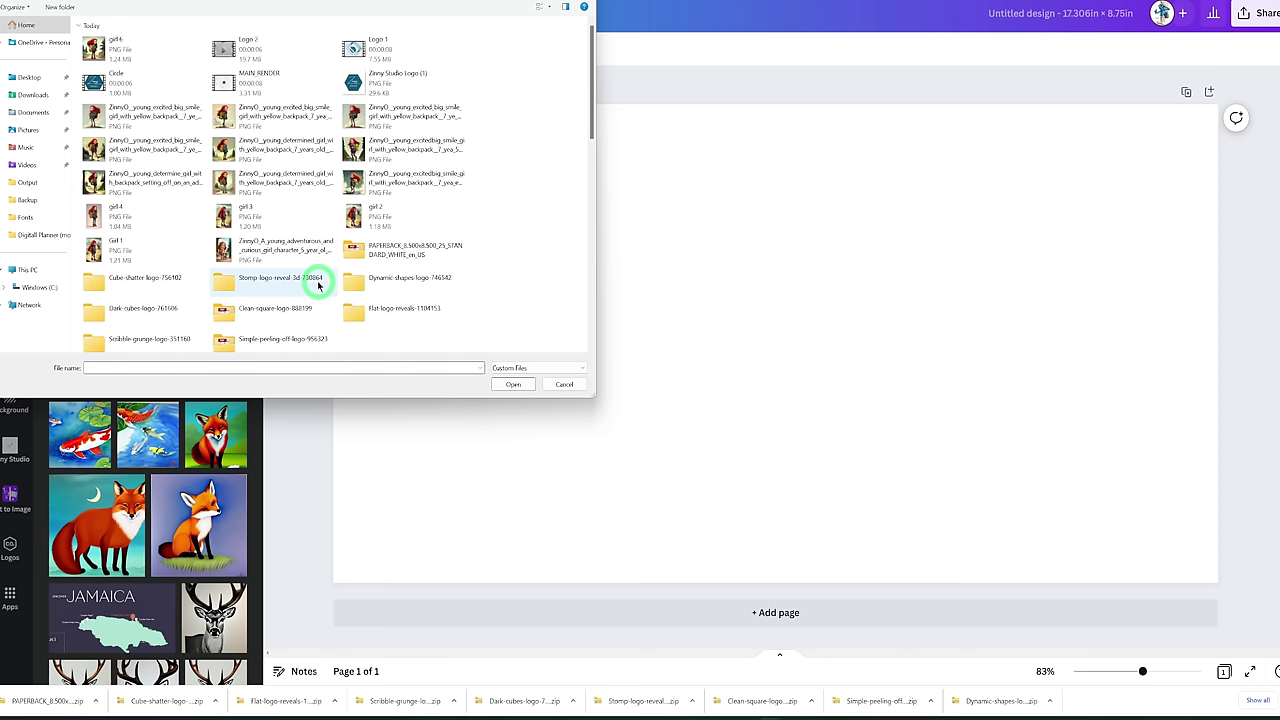
pyautogui.click(441, 255)
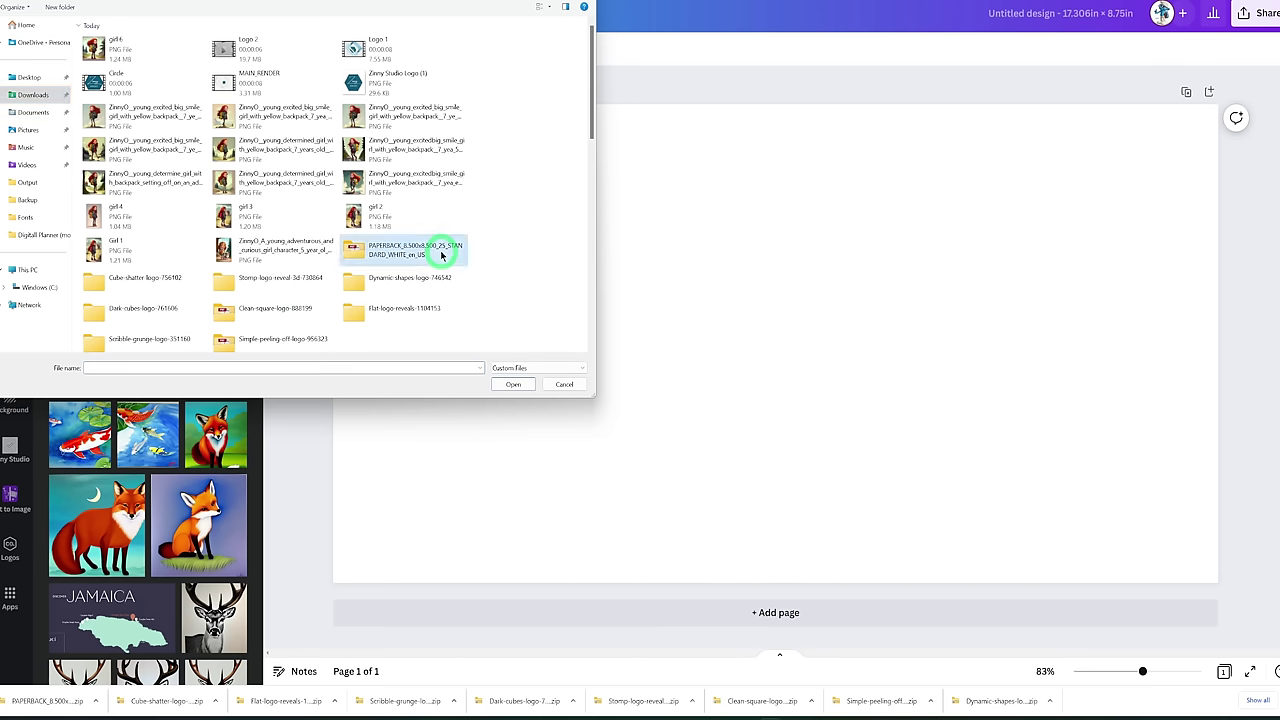
pyautogui.doubleClick(441, 255)
pyautogui.click(157, 74)
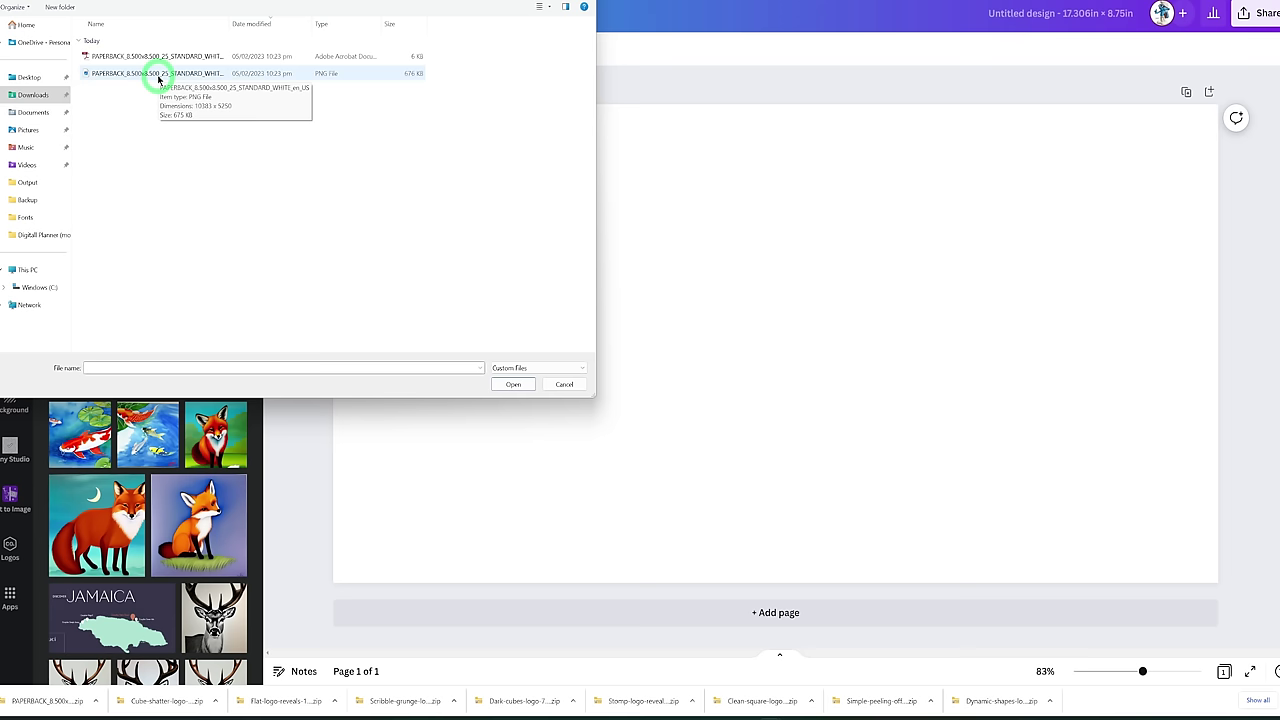
pyautogui.click(157, 78)
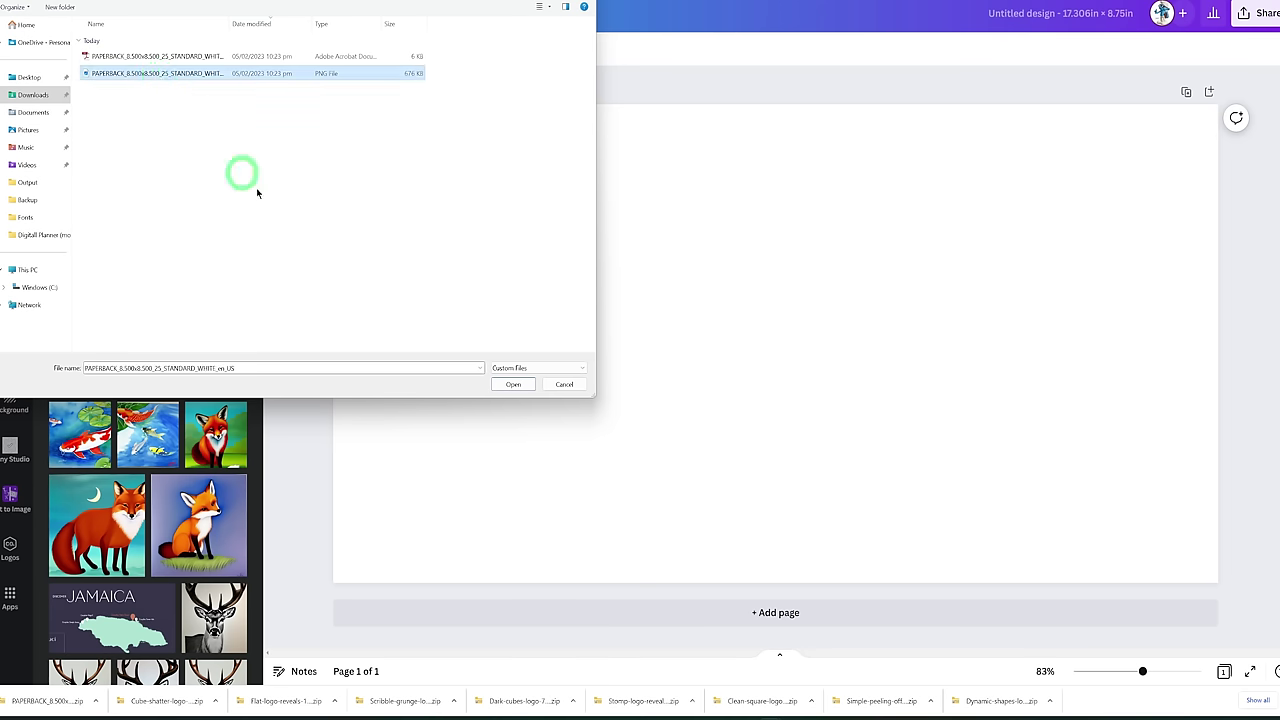
pyautogui.click(516, 388)
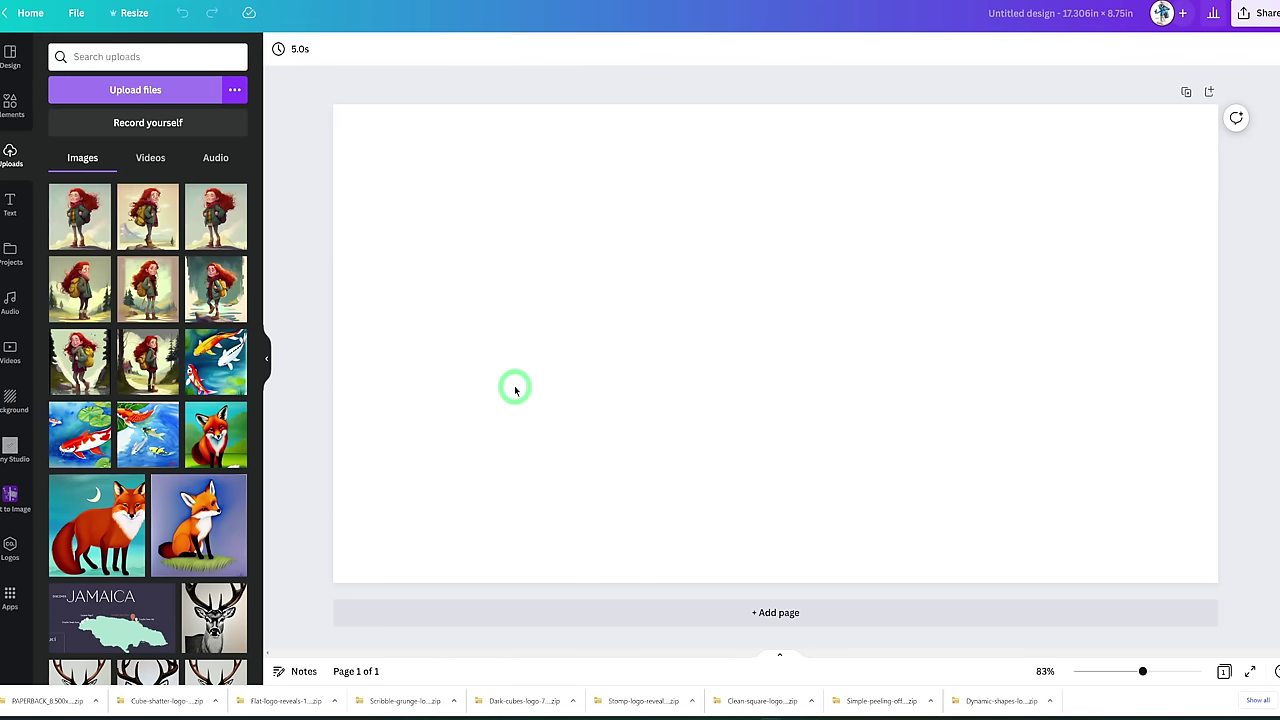
pyautogui.click(292, 184)
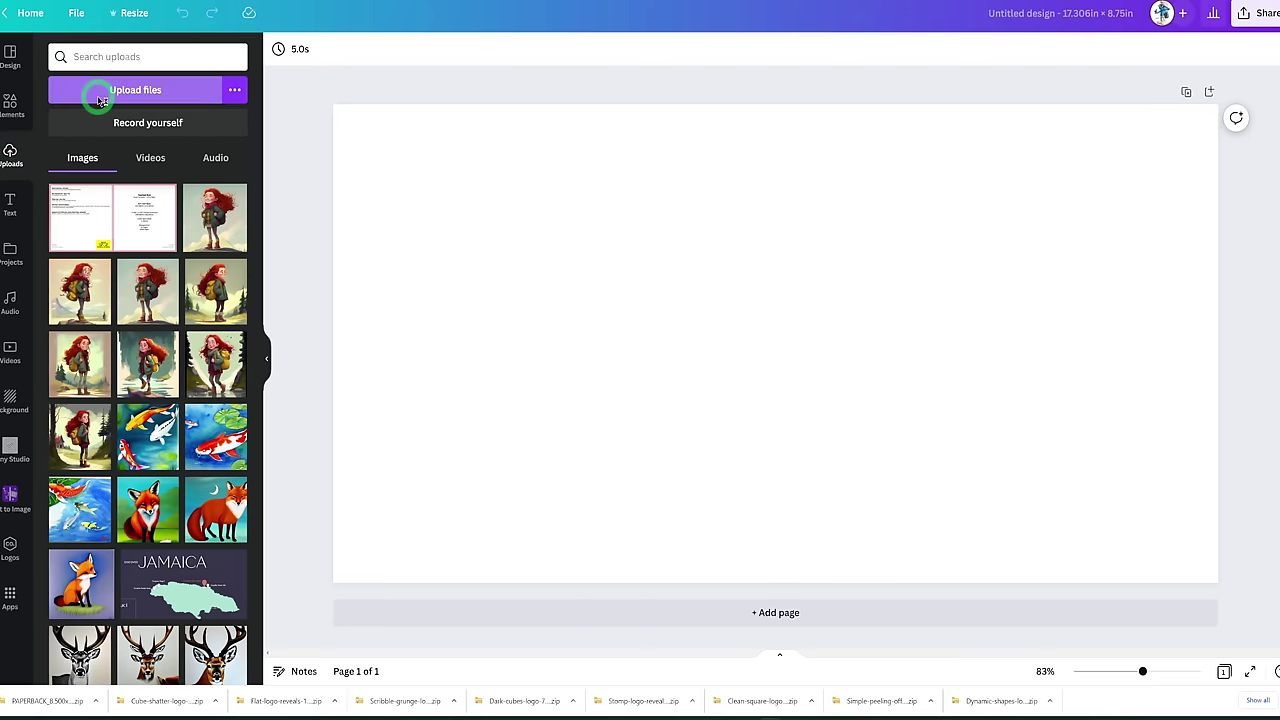
# Upload the girl 6 picture from the Downloads folder
pyautogui.click(101, 101)
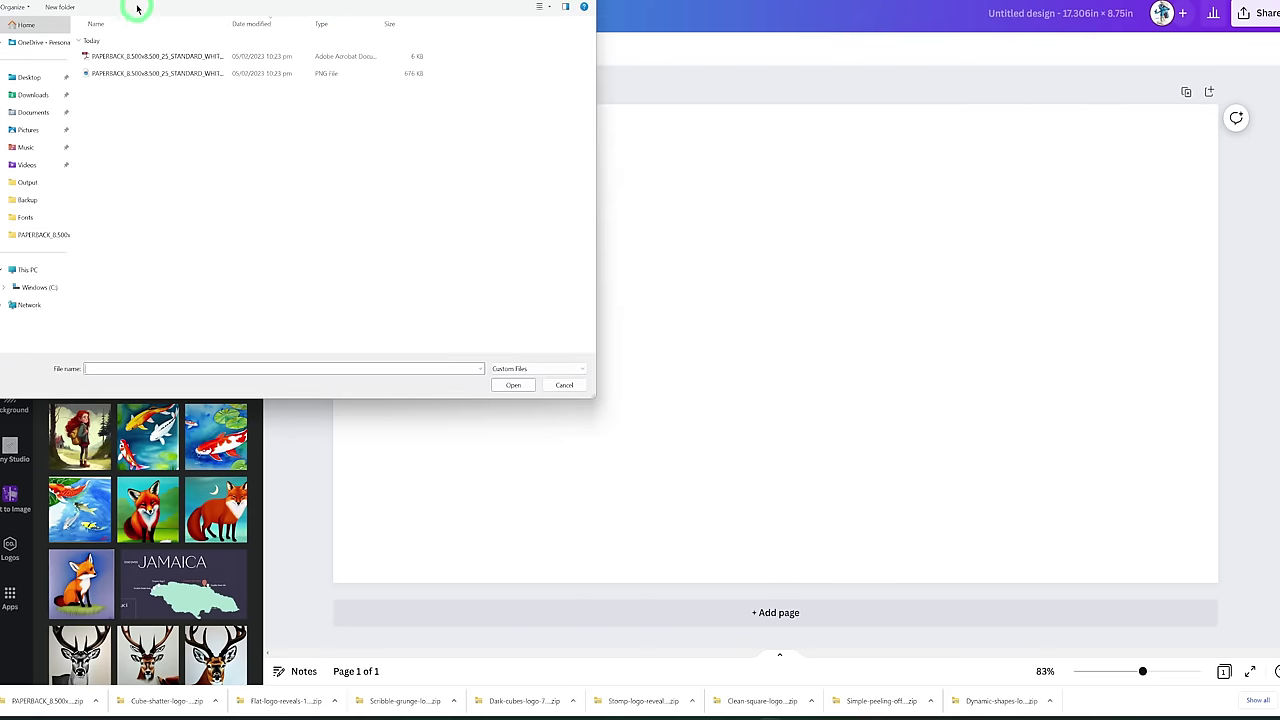
pyautogui.click(45, 97)
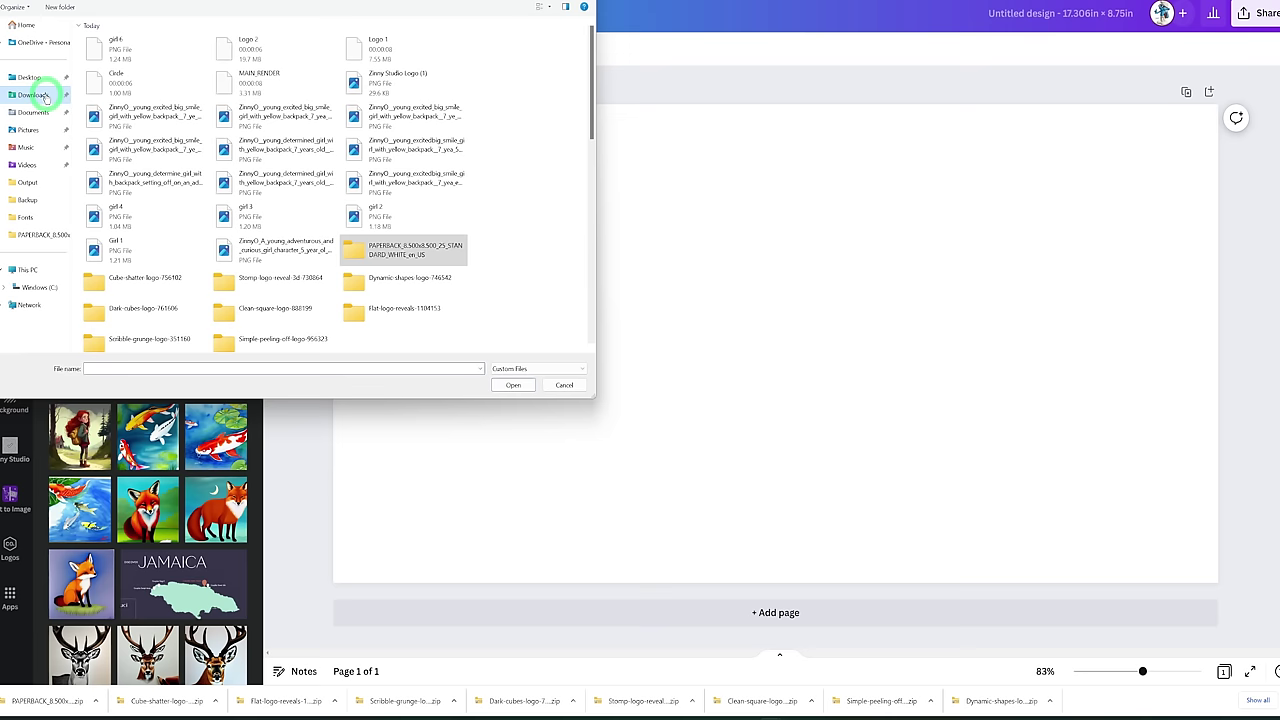
pyautogui.click(128, 62)
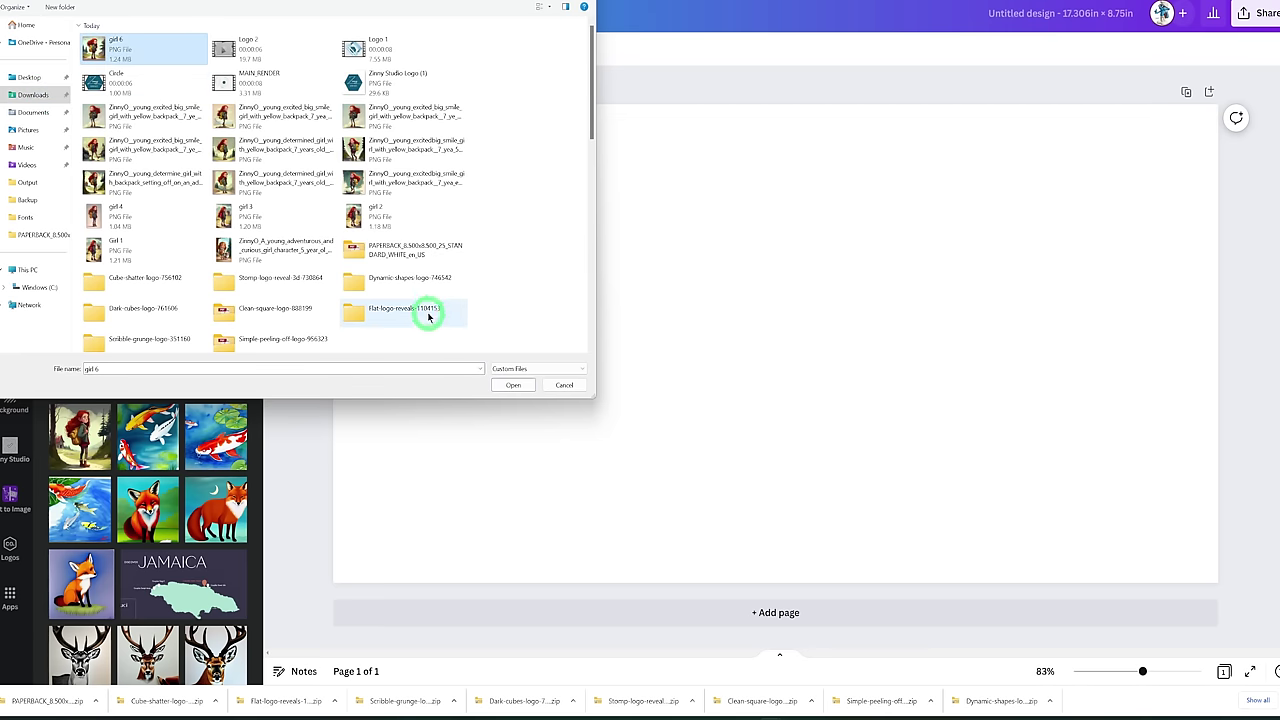
pyautogui.click(510, 385)
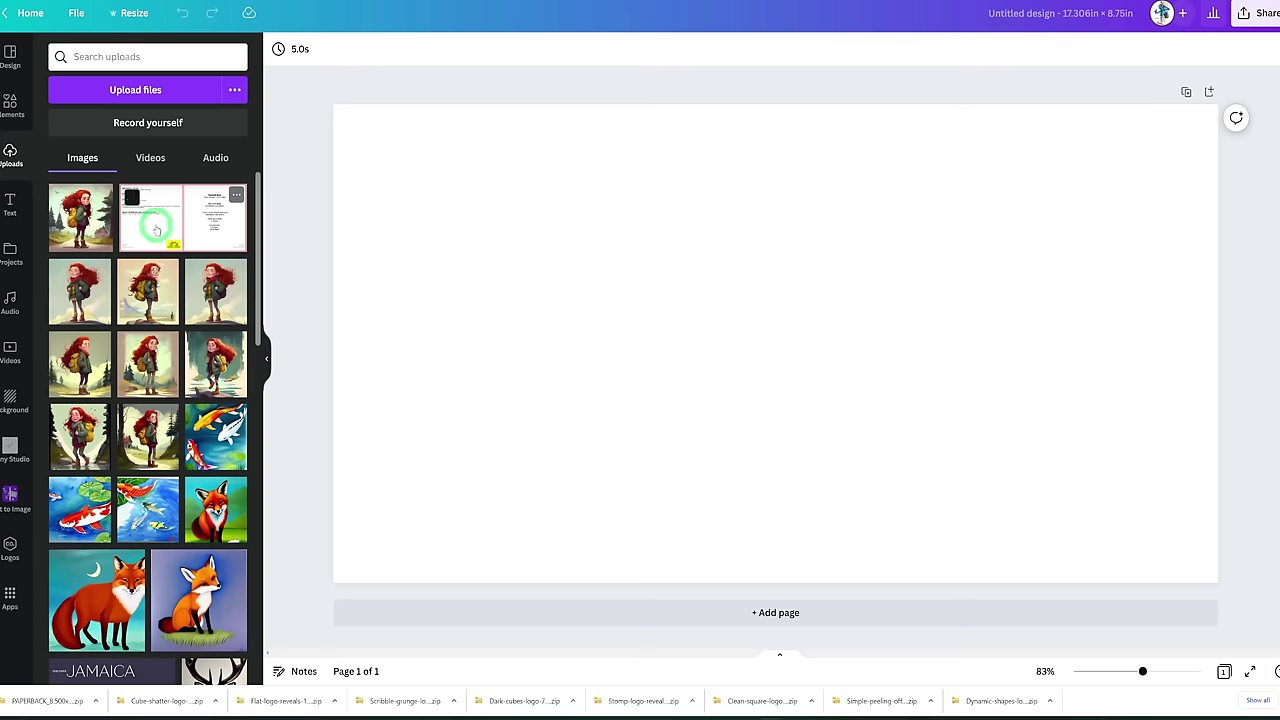
# Add the uploaded cover template to the blank page and enlarge it to fill the whole page
pyautogui.click(156, 229)
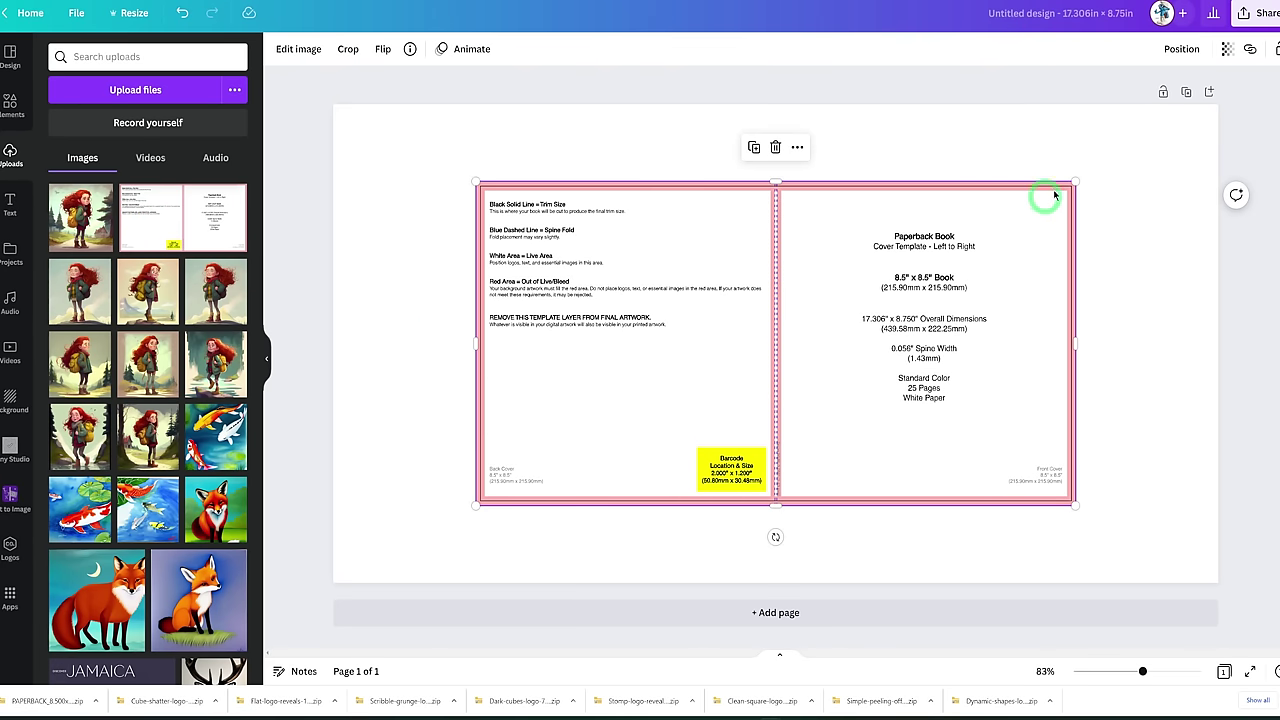
pyautogui.moveTo(1075, 182); pyautogui.dragTo(1223, 120)
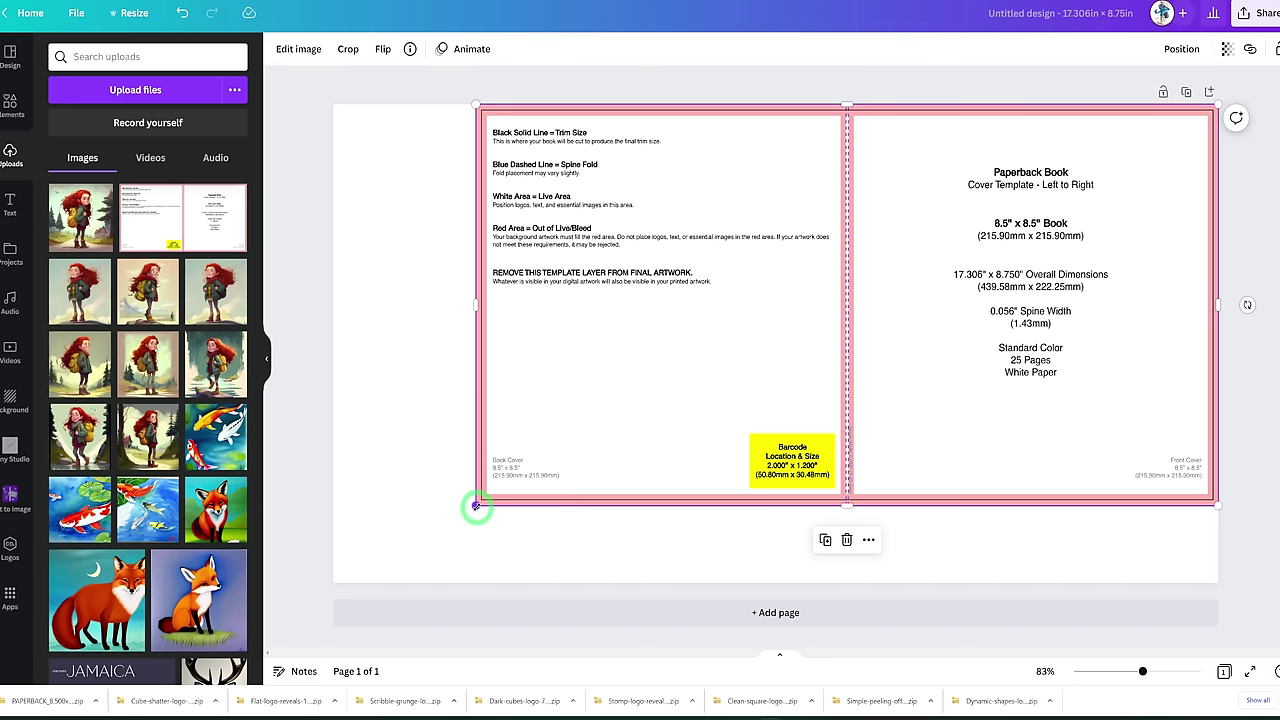
pyautogui.moveTo(476, 505); pyautogui.dragTo(330, 582)
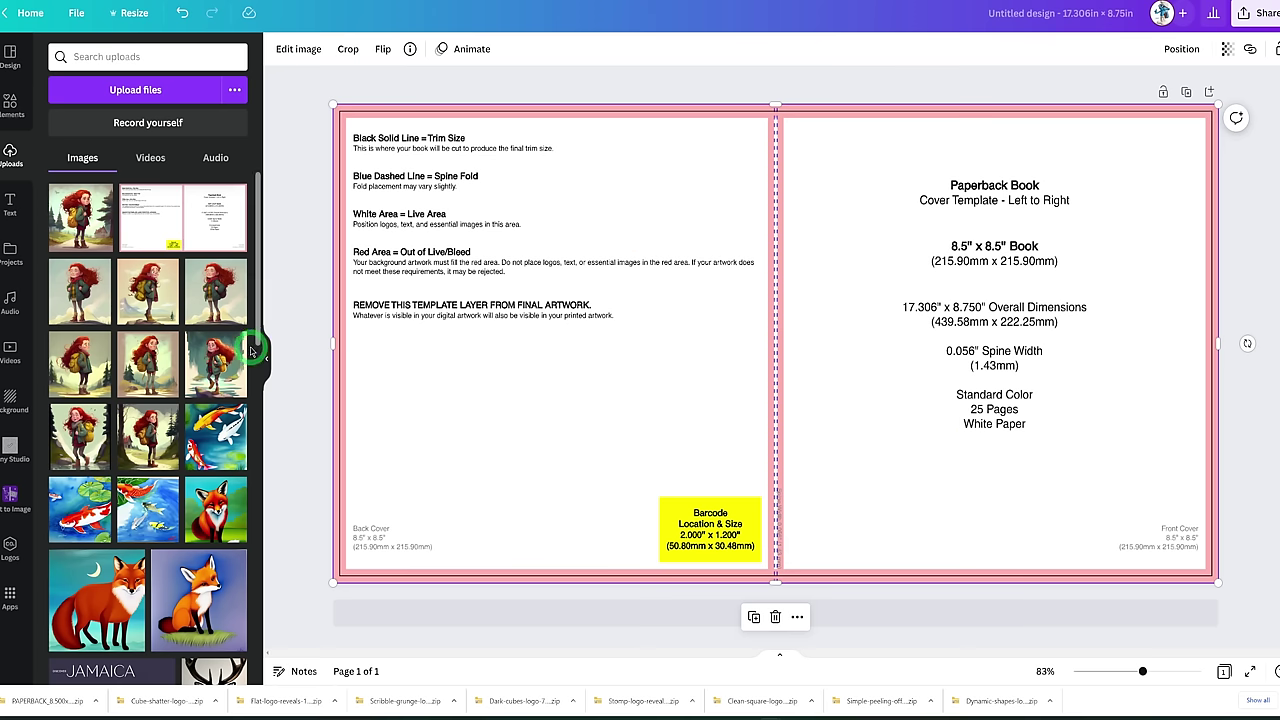
# Add the uploaded picture of the girl standing on a rock in water, and fit it to the front cover's white live area
pyautogui.click(215, 360)
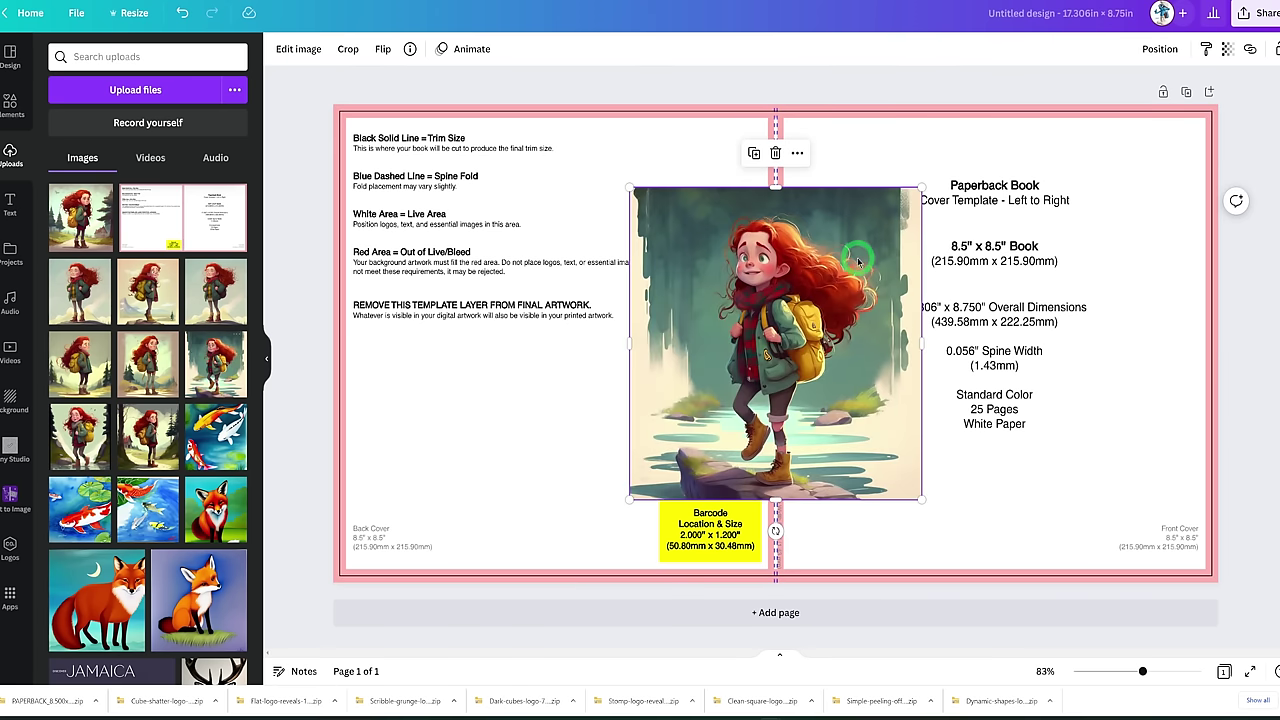
pyautogui.moveTo(812, 272); pyautogui.dragTo(1061, 232)
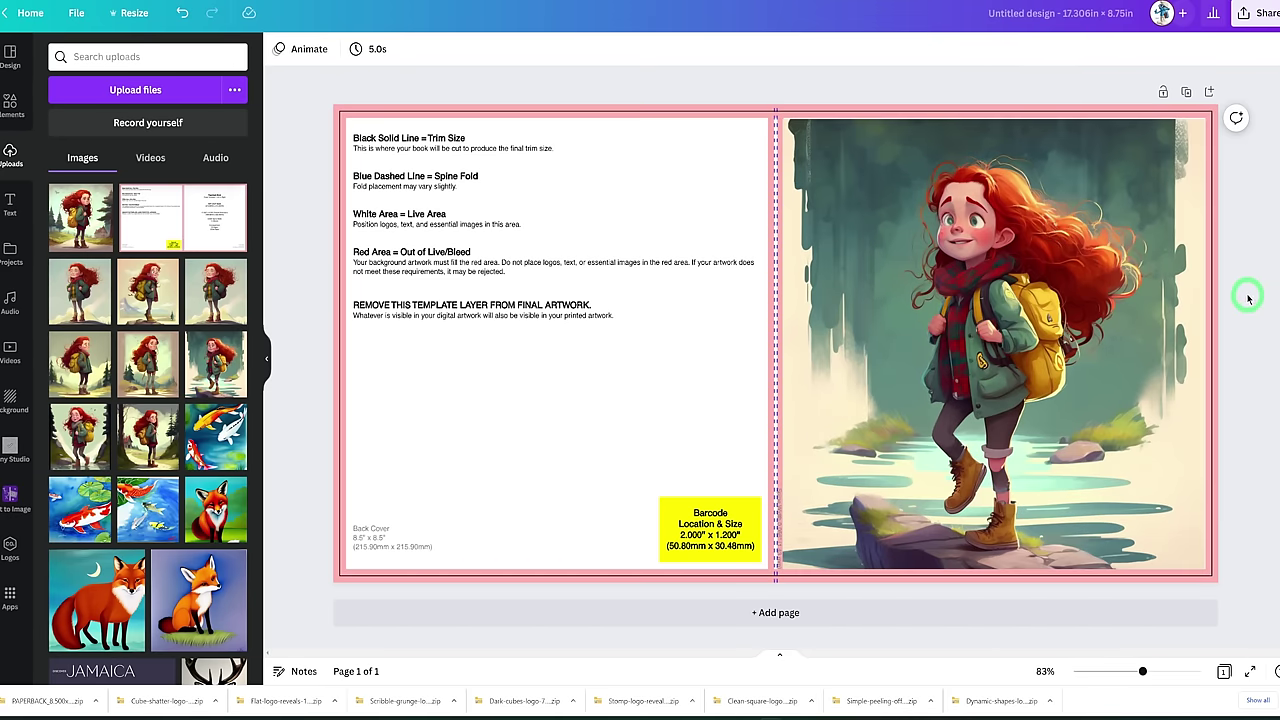
pyautogui.click(1210, 285)
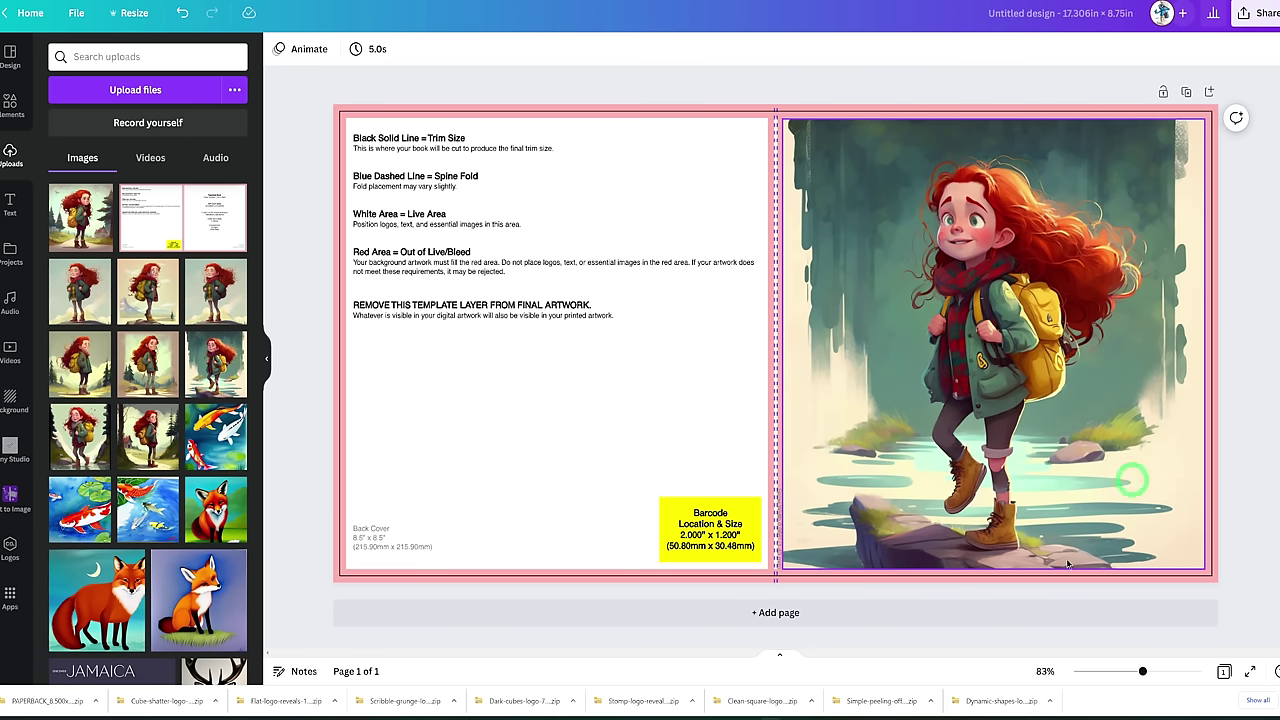
pyautogui.click(859, 165)
pyautogui.click(1042, 495)
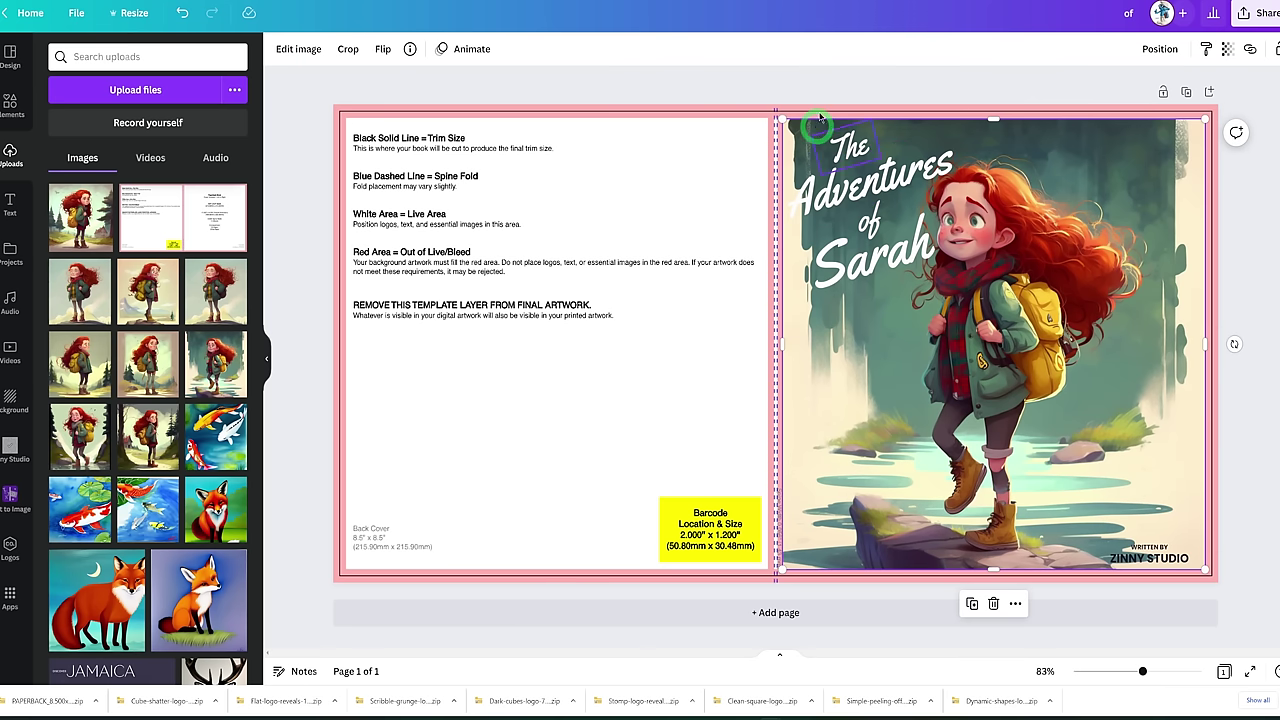
# Paste the About the book heading and blurb onto the back cover, and set the template overlay's transparency to 27
pyautogui.hotkey('ctrl', 'v')
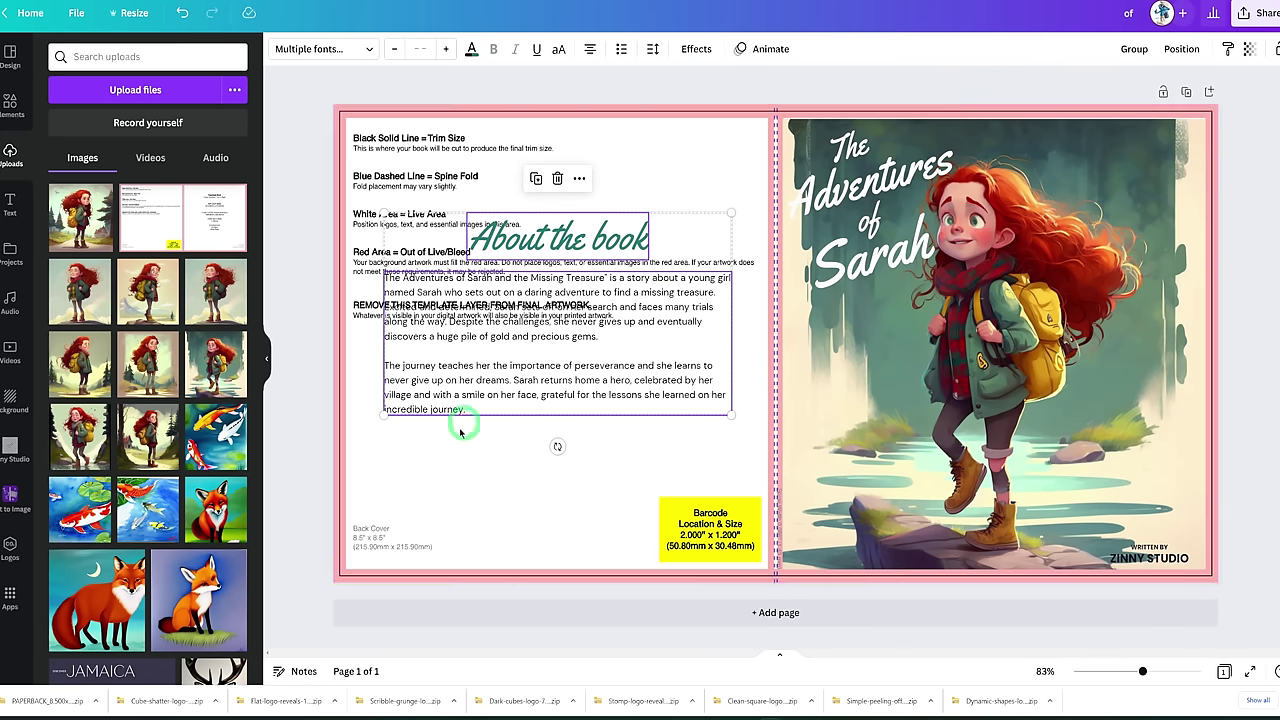
pyautogui.click(414, 514)
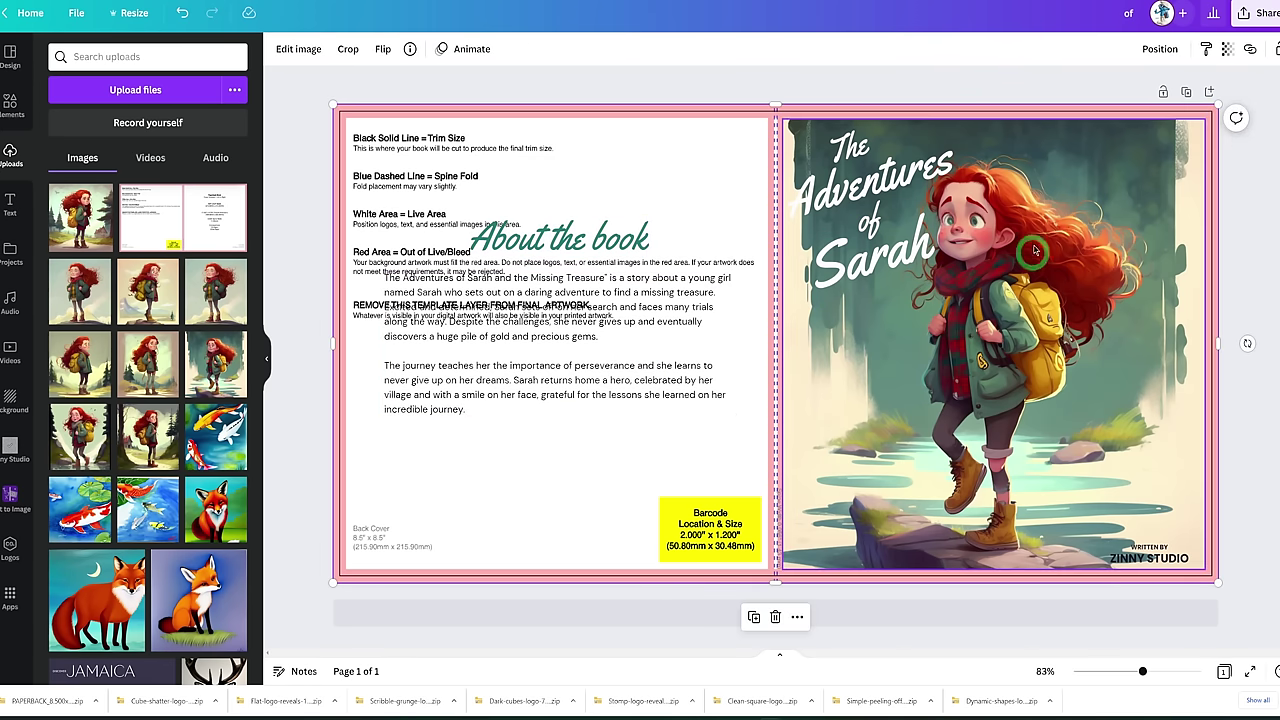
pyautogui.click(1226, 49)
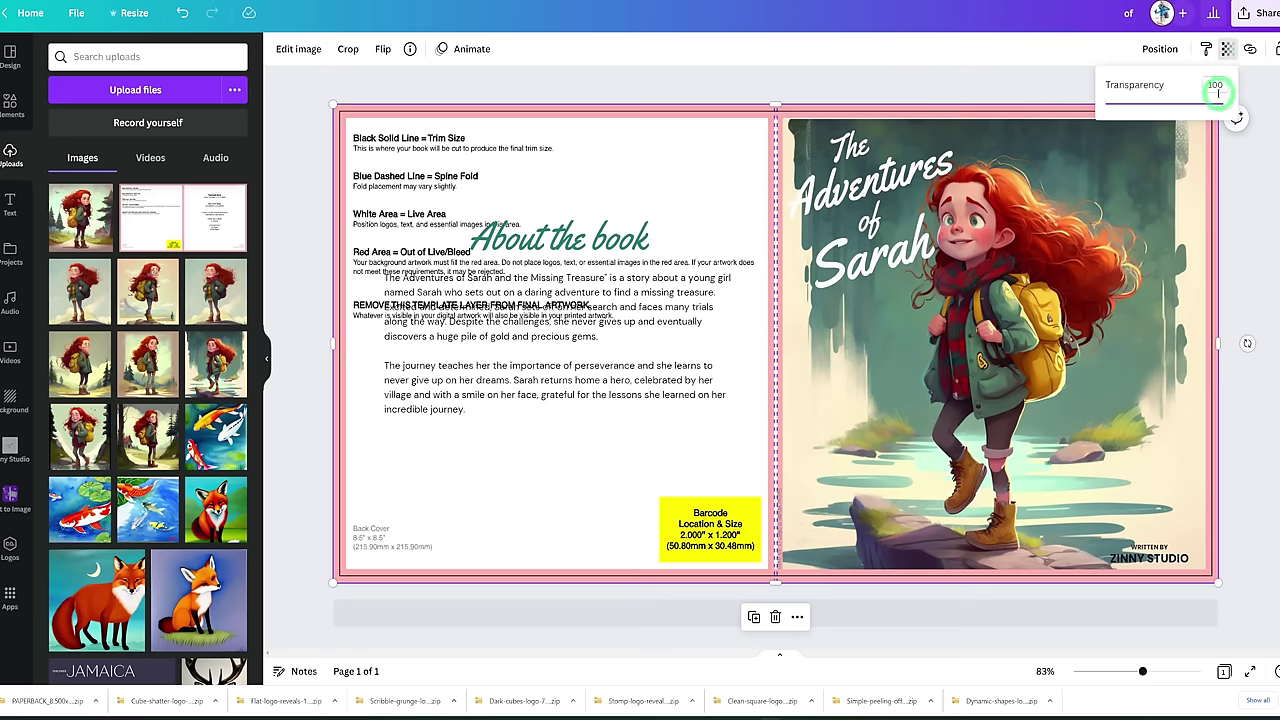
pyautogui.moveTo(1226, 103); pyautogui.dragTo(1139, 105)
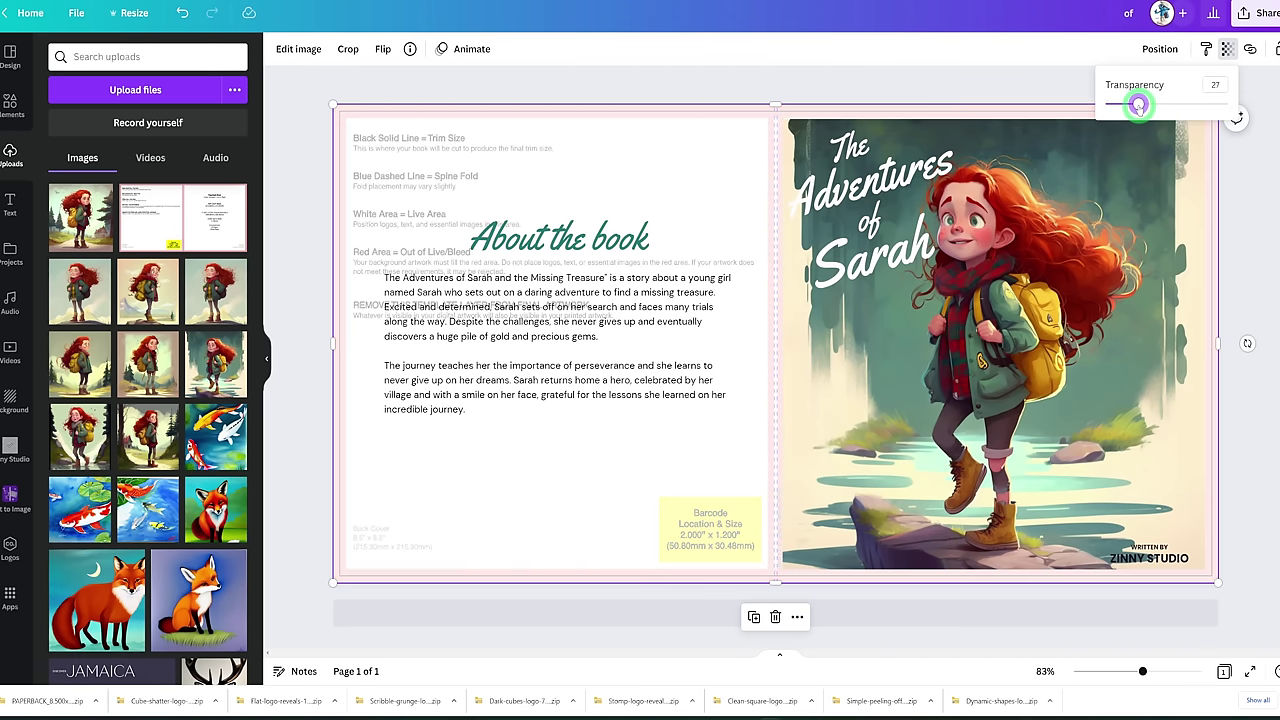
pyautogui.click(578, 234)
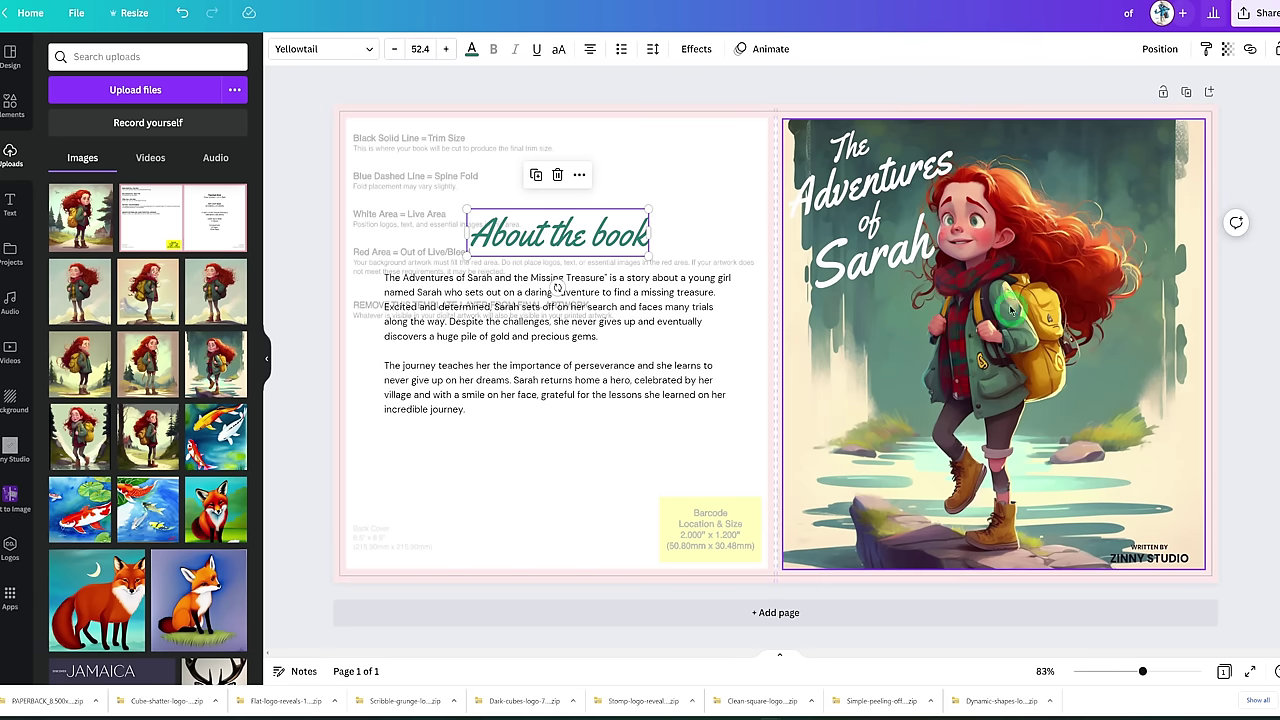
pyautogui.click(551, 443)
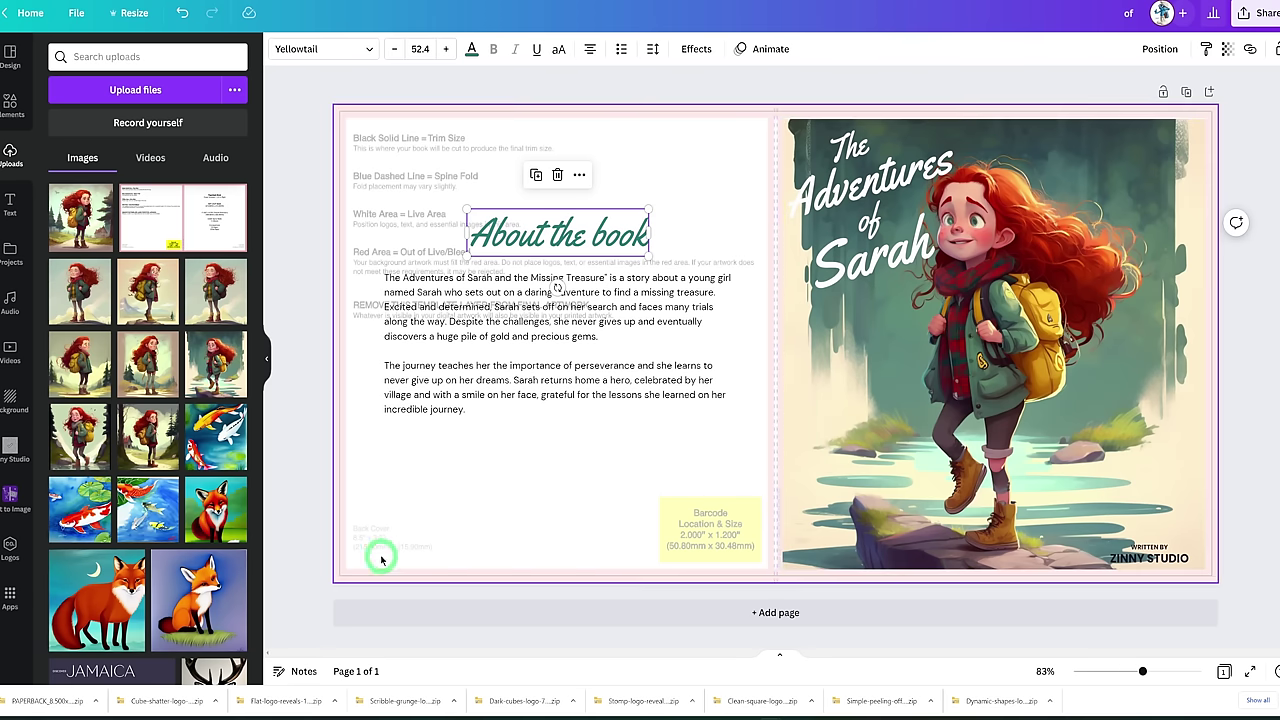
# Shrink the template overlay to uncover the page, and fill the page background with the pale cream from the photo colors
pyautogui.moveTo(334, 582); pyautogui.dragTo(481, 505)
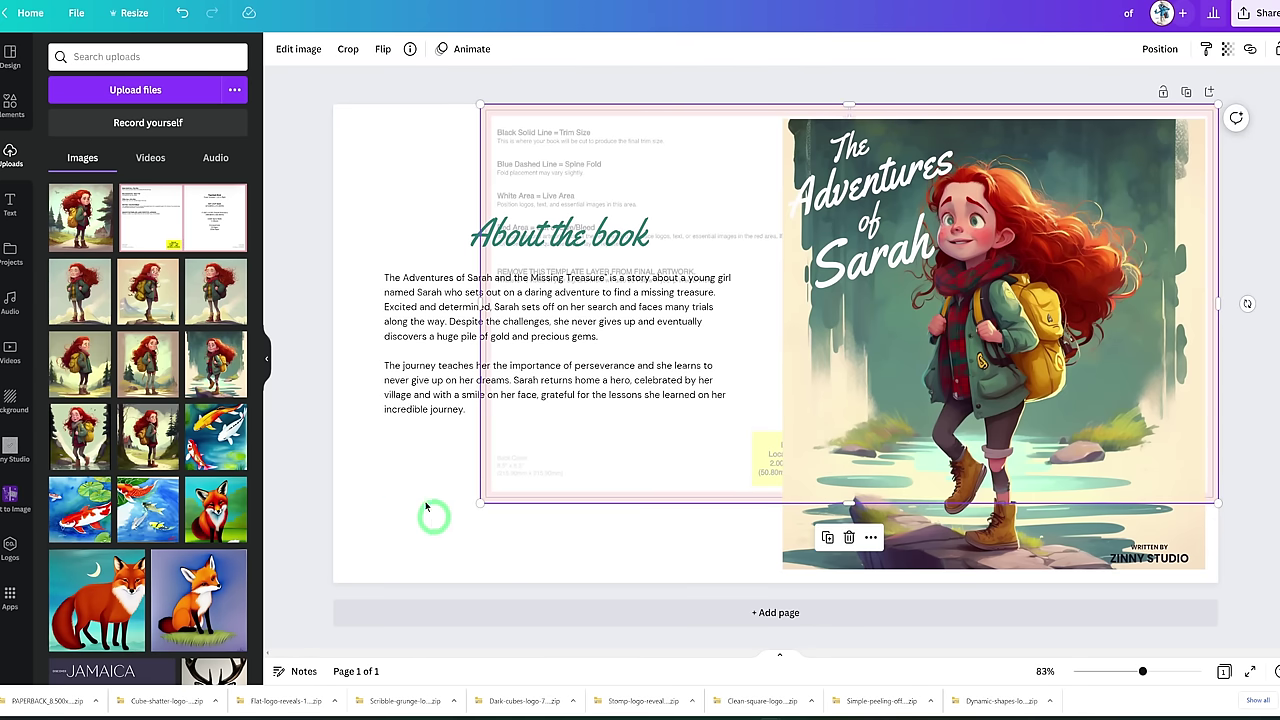
pyautogui.click(428, 505)
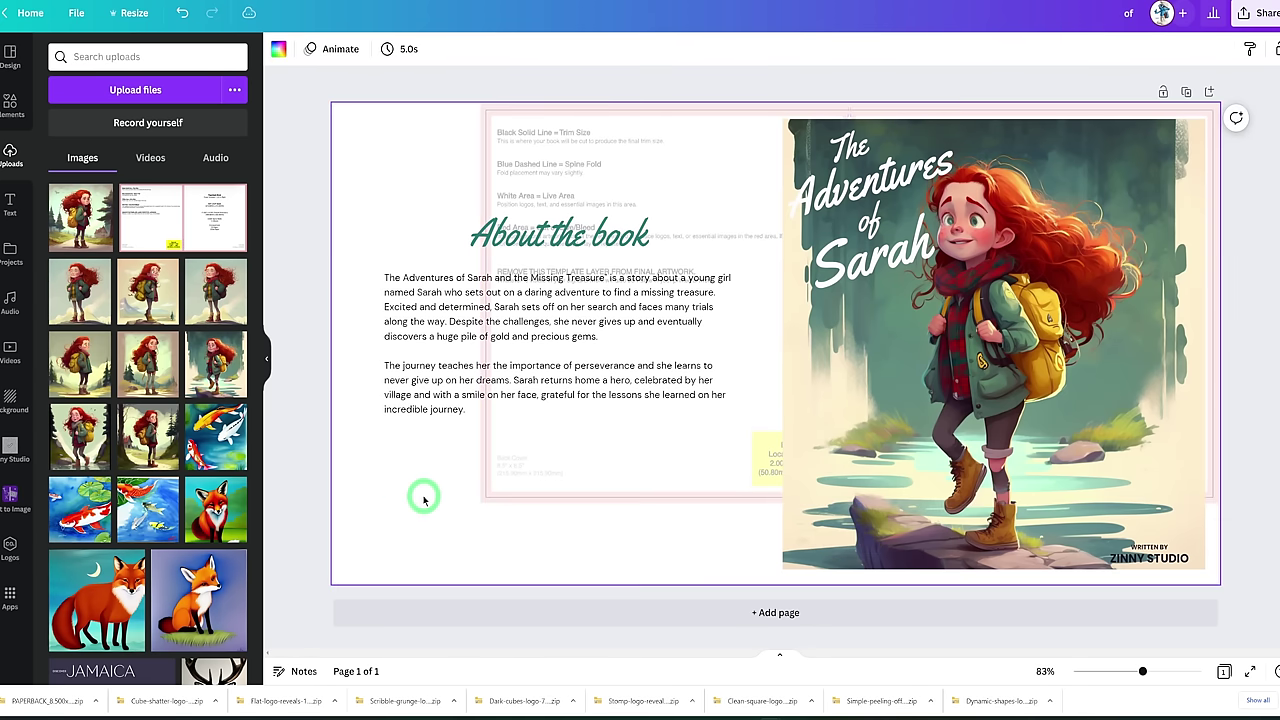
pyautogui.click(279, 50)
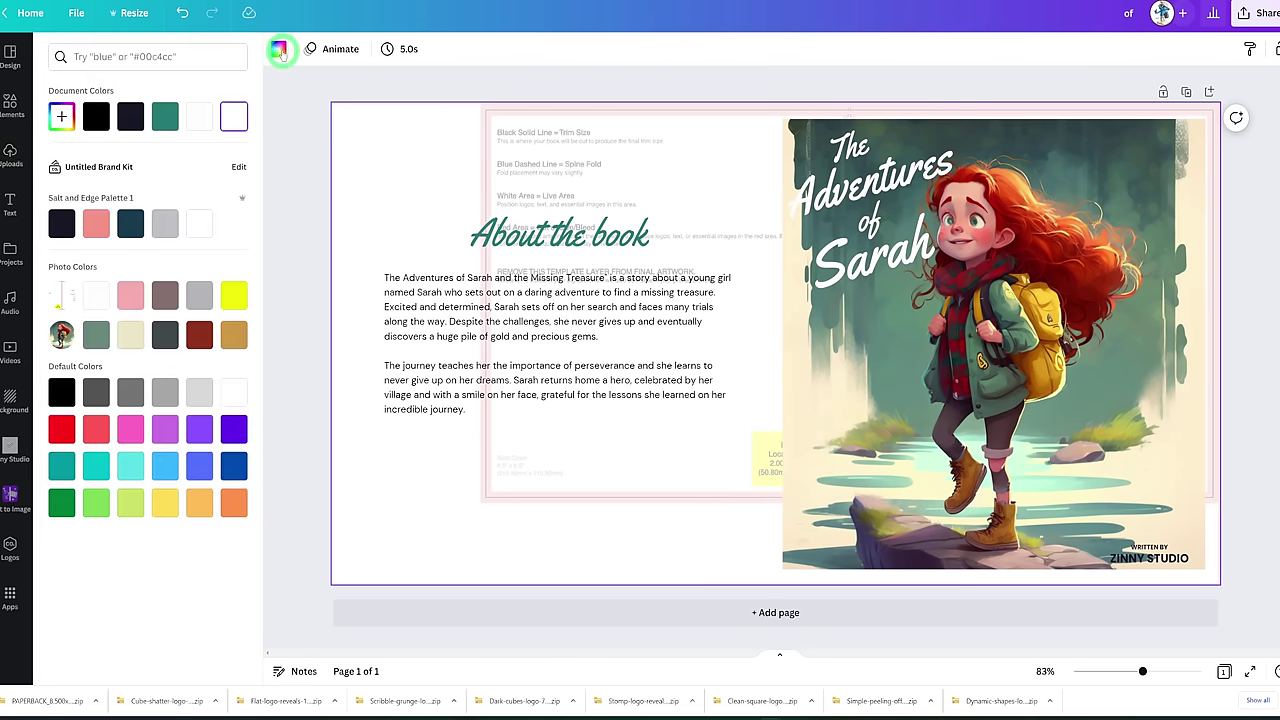
pyautogui.click(132, 337)
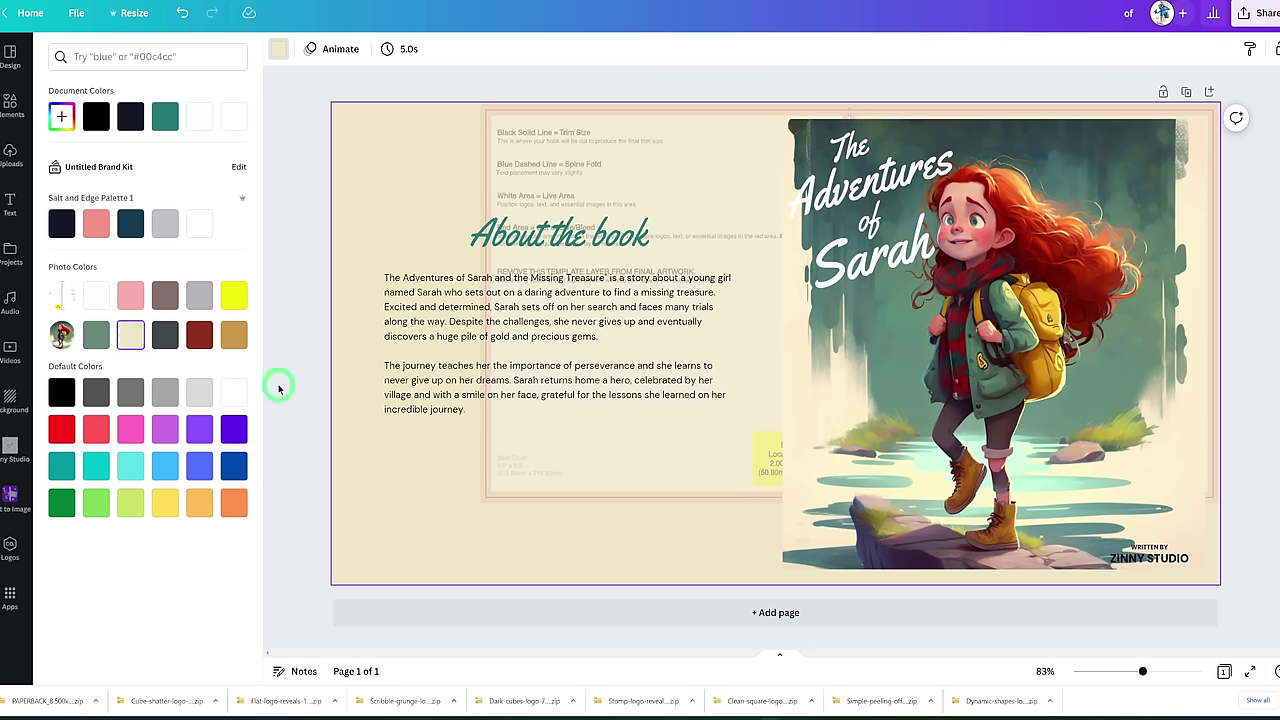
# Enlarge the template overlay to cover the whole page, about 17.3 by 8.8 in
pyautogui.click(714, 457)
pyautogui.click(556, 498)
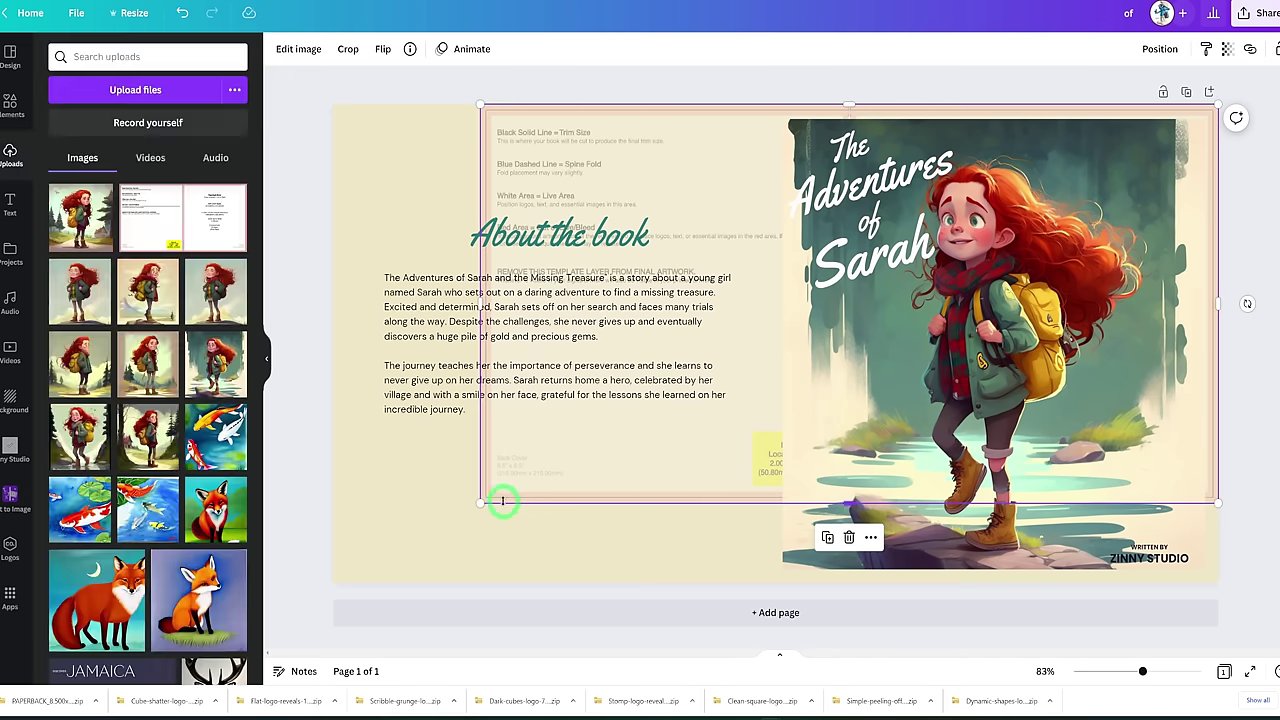
pyautogui.moveTo(480, 503); pyautogui.dragTo(323, 584)
pyautogui.moveTo(325, 585); pyautogui.dragTo(330, 583)
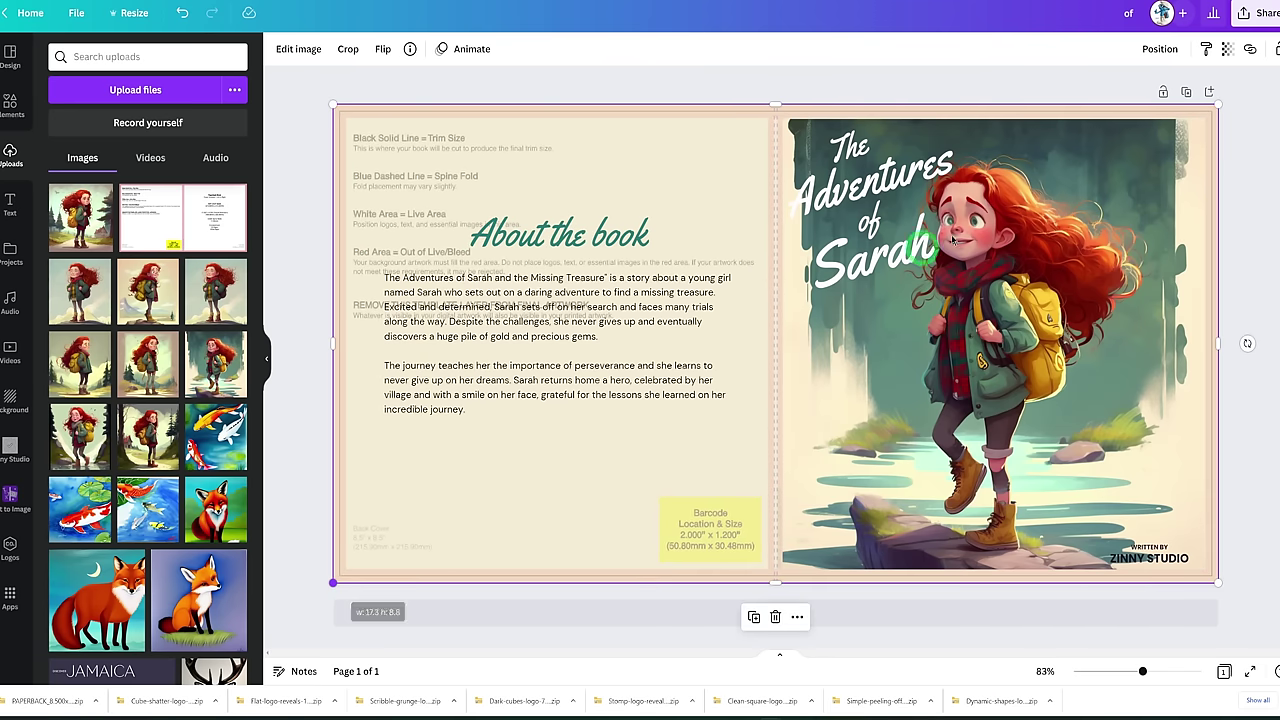
# Duplicate the cover page and delete the template overlay from page 1
pyautogui.click(1187, 94)
pyautogui.scroll(3, 793, 335)
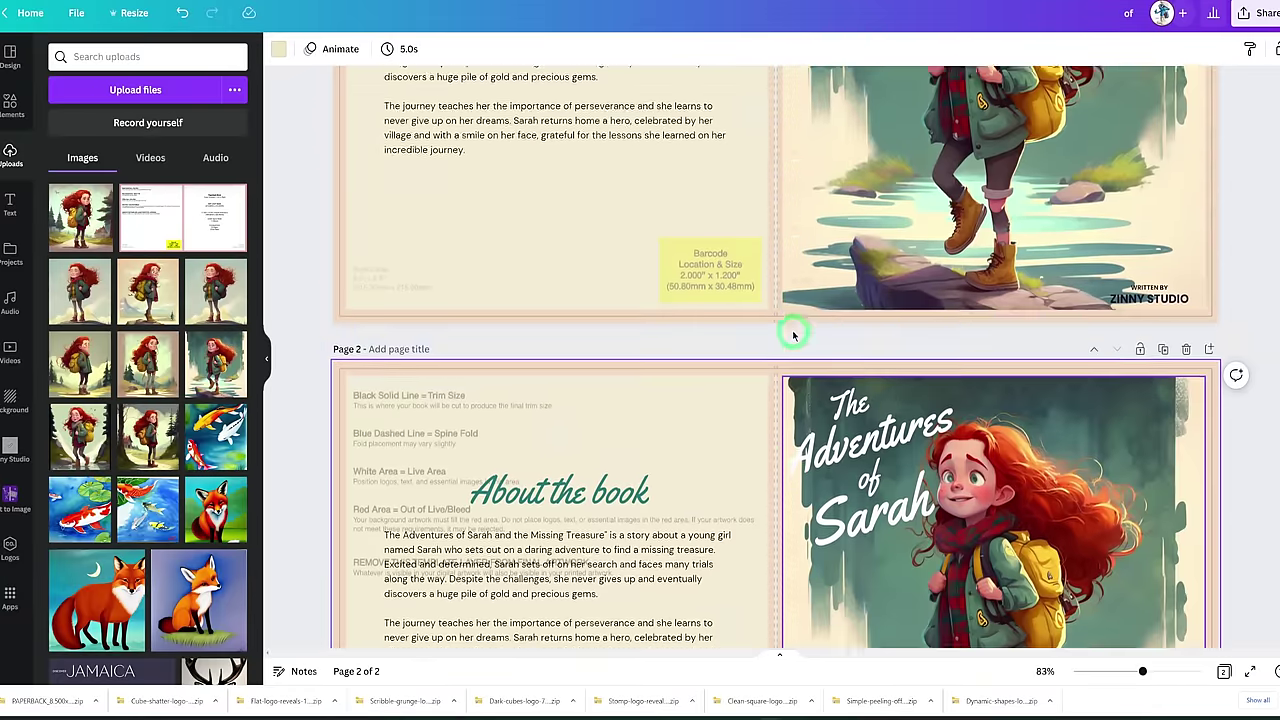
pyautogui.scroll(5, 793, 335)
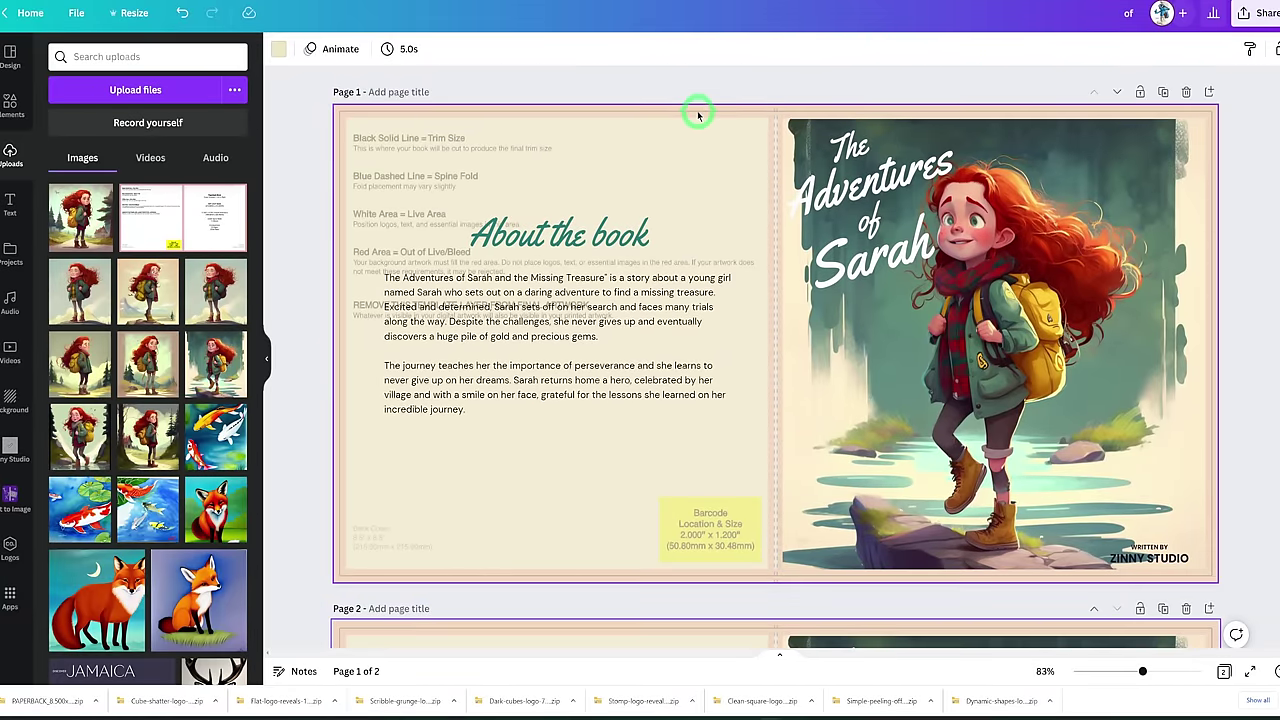
pyautogui.click(698, 116)
pyautogui.press('Delete')
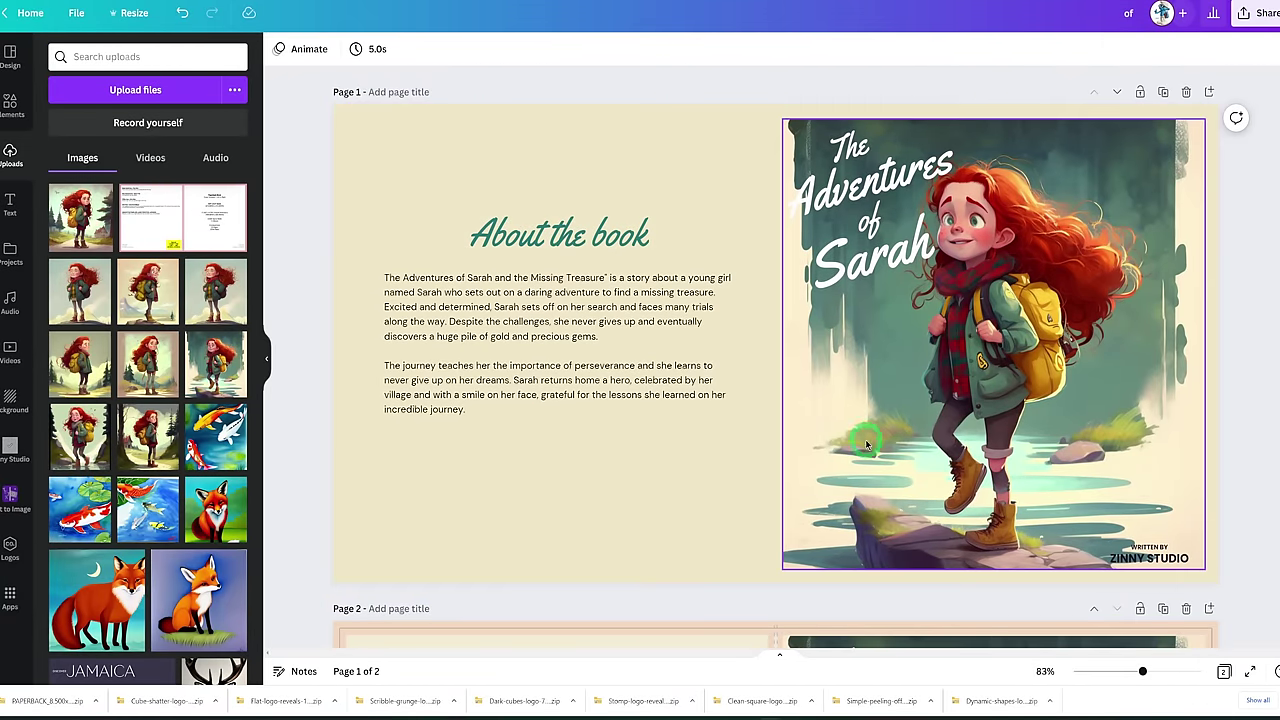
pyautogui.click(604, 539)
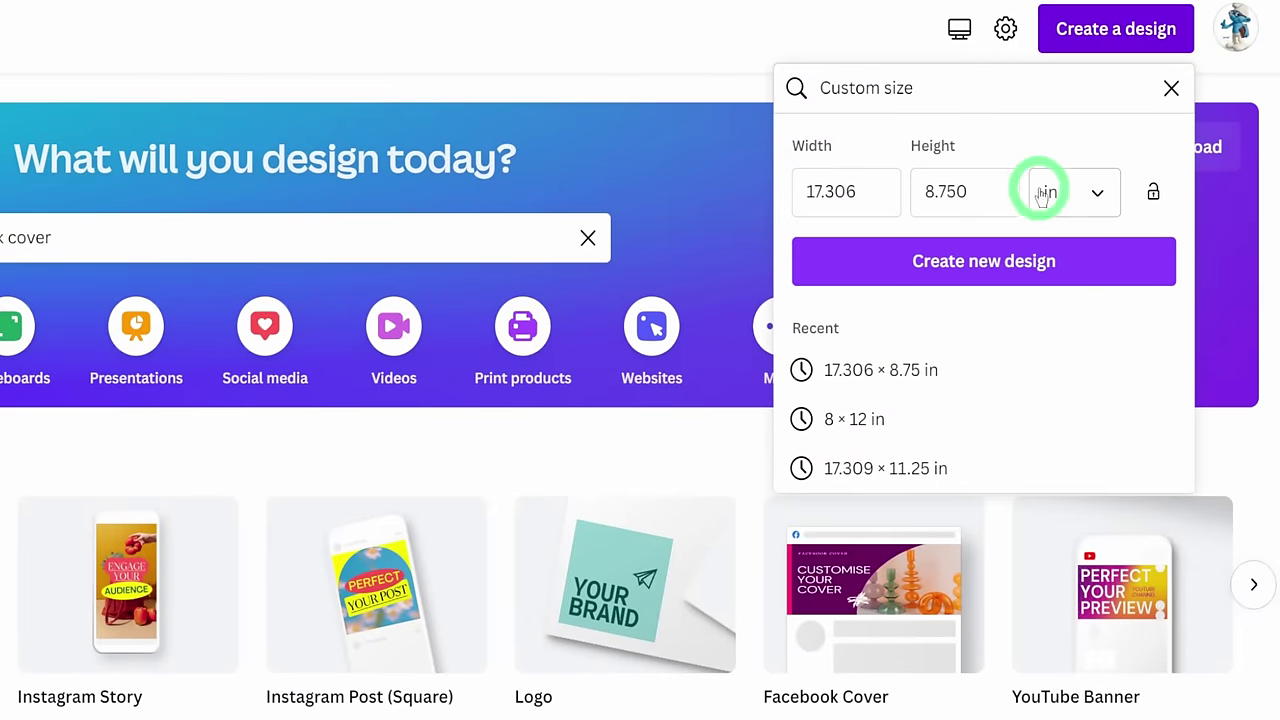
# Create a new custom-size design 8.5 in wide and 8.5 in high for the book's inside pages
pyautogui.moveTo(881, 196); pyautogui.dragTo(779, 194)
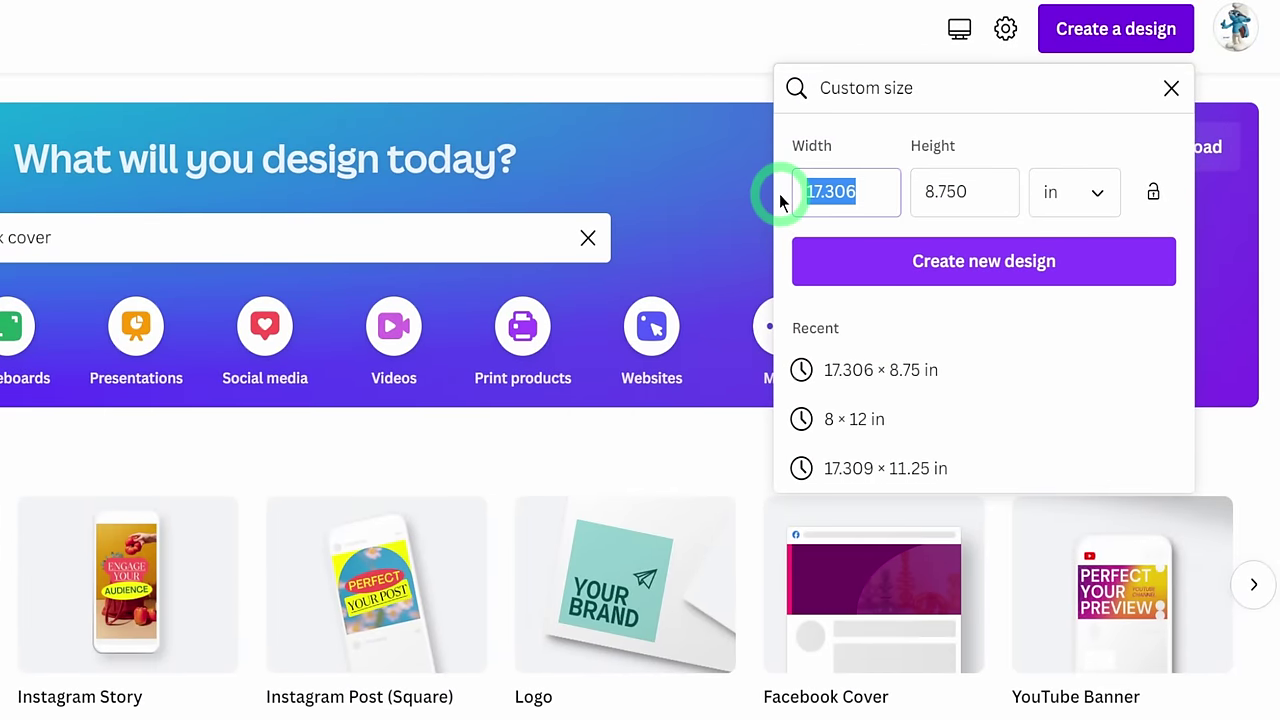
pyautogui.write('8.5')
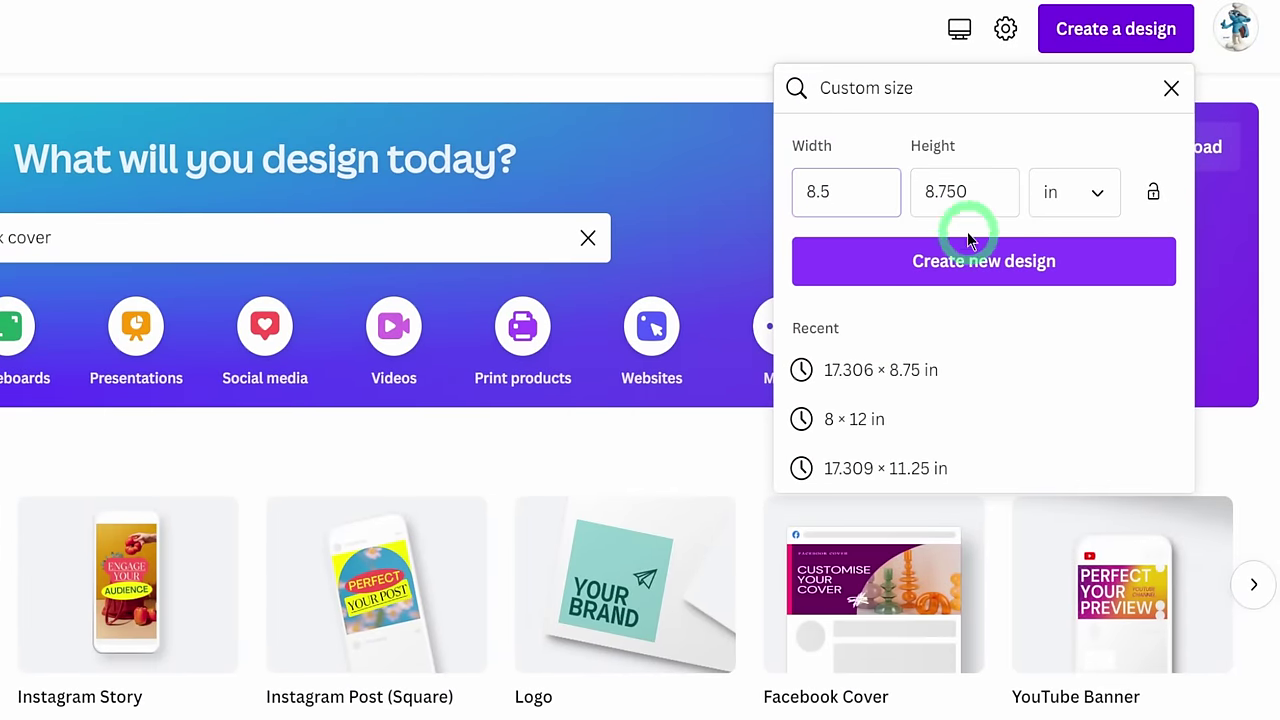
pyautogui.click(997, 198)
pyautogui.moveTo(926, 192); pyautogui.dragTo(908, 196)
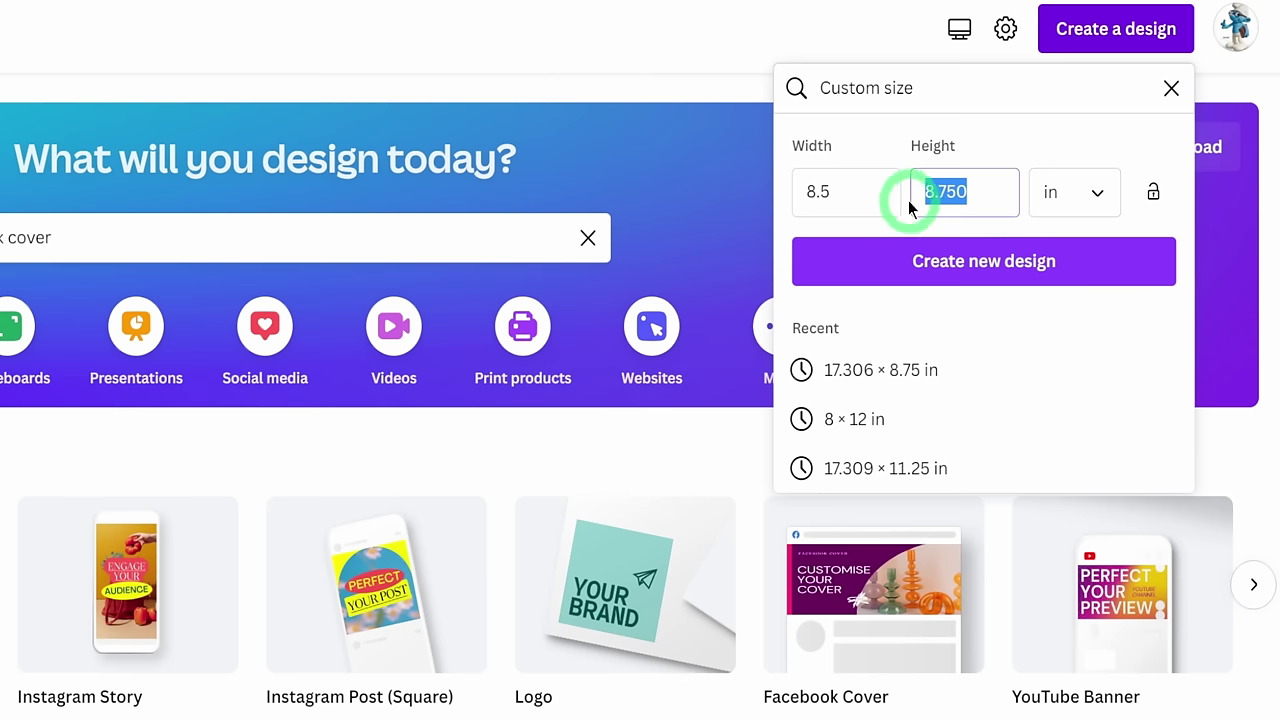
pyautogui.write('8.5')
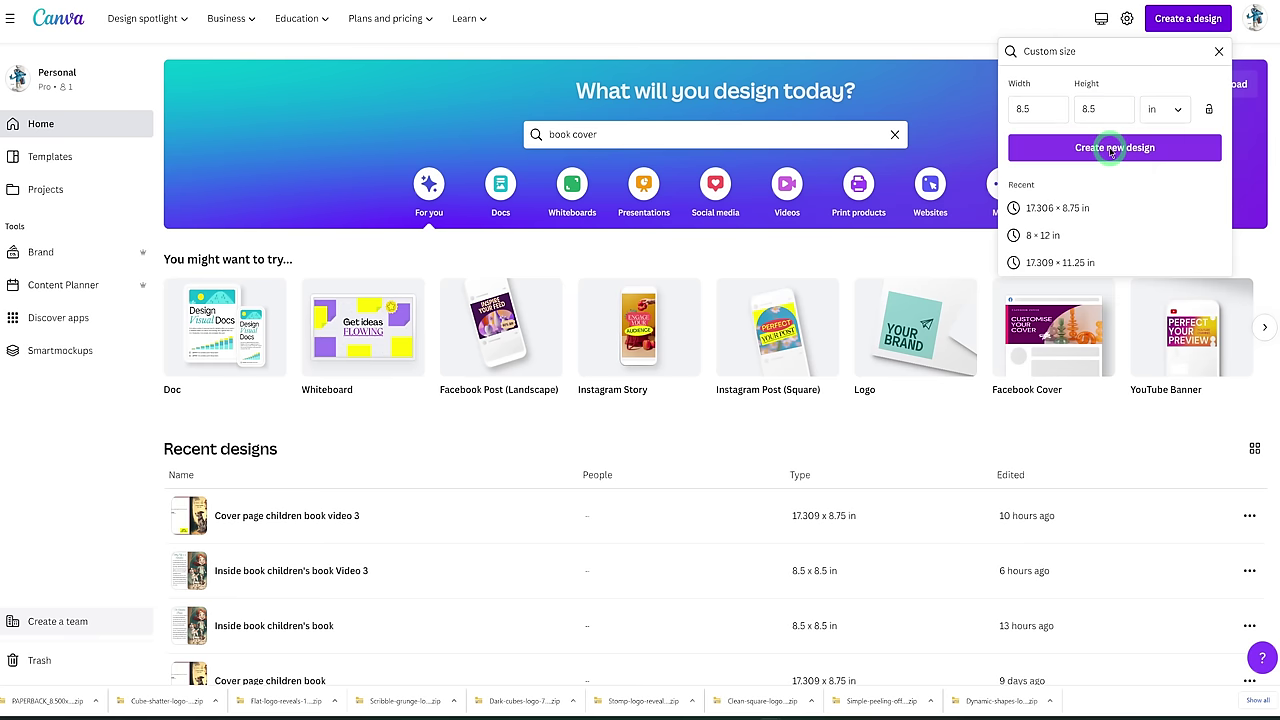
pyautogui.click(1110, 150)
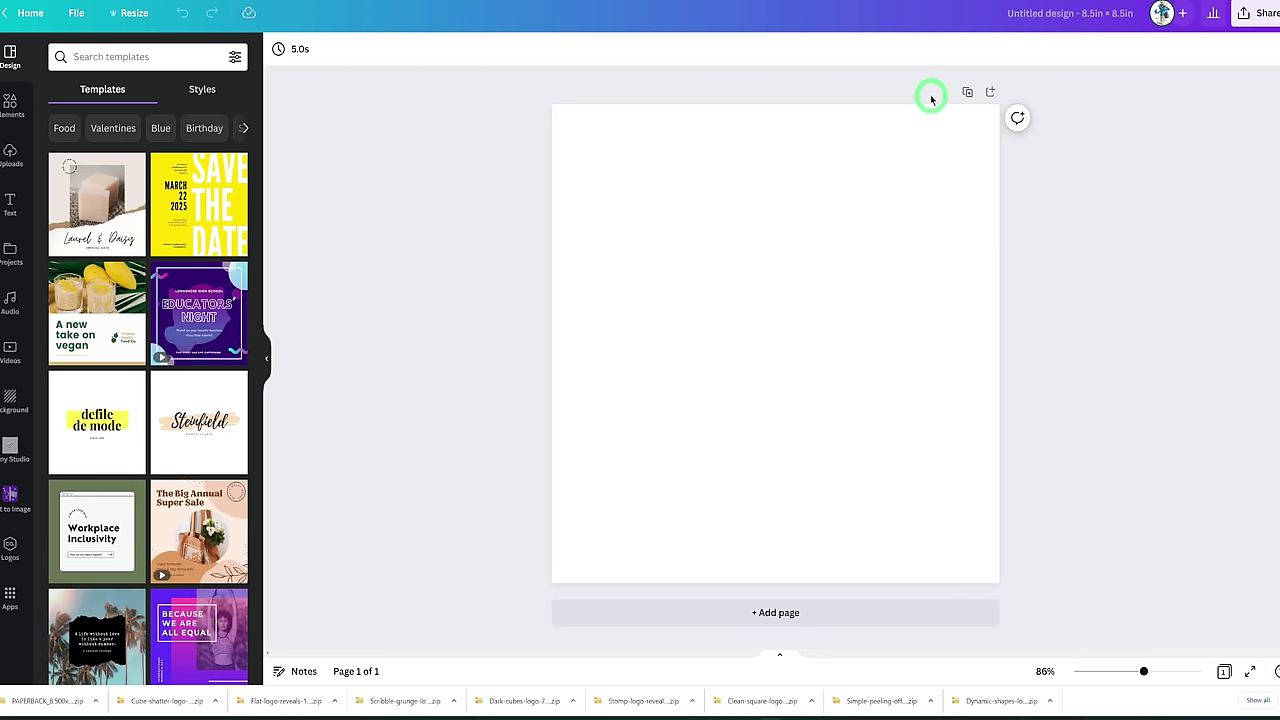
# Add the uploaded cover template image to the new design's blank page
pyautogui.click(8, 168)
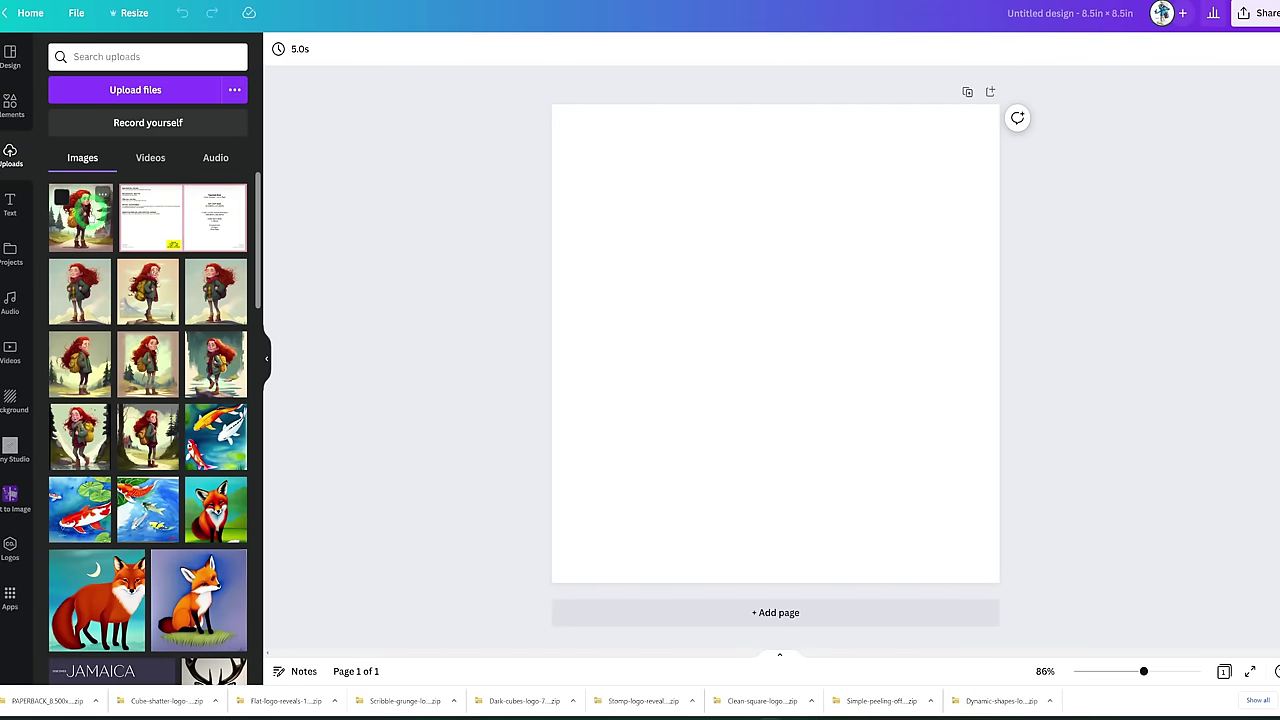
pyautogui.click(148, 218)
pyautogui.click(676, 306)
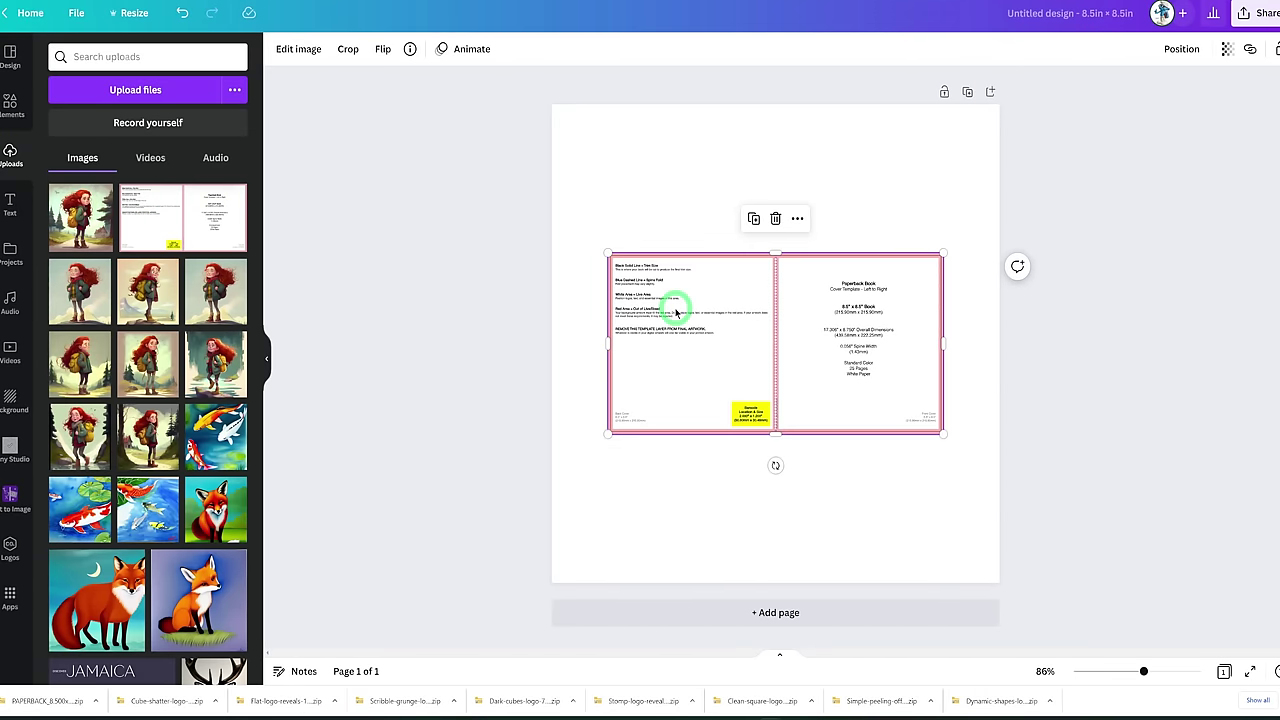
pyautogui.click(648, 342)
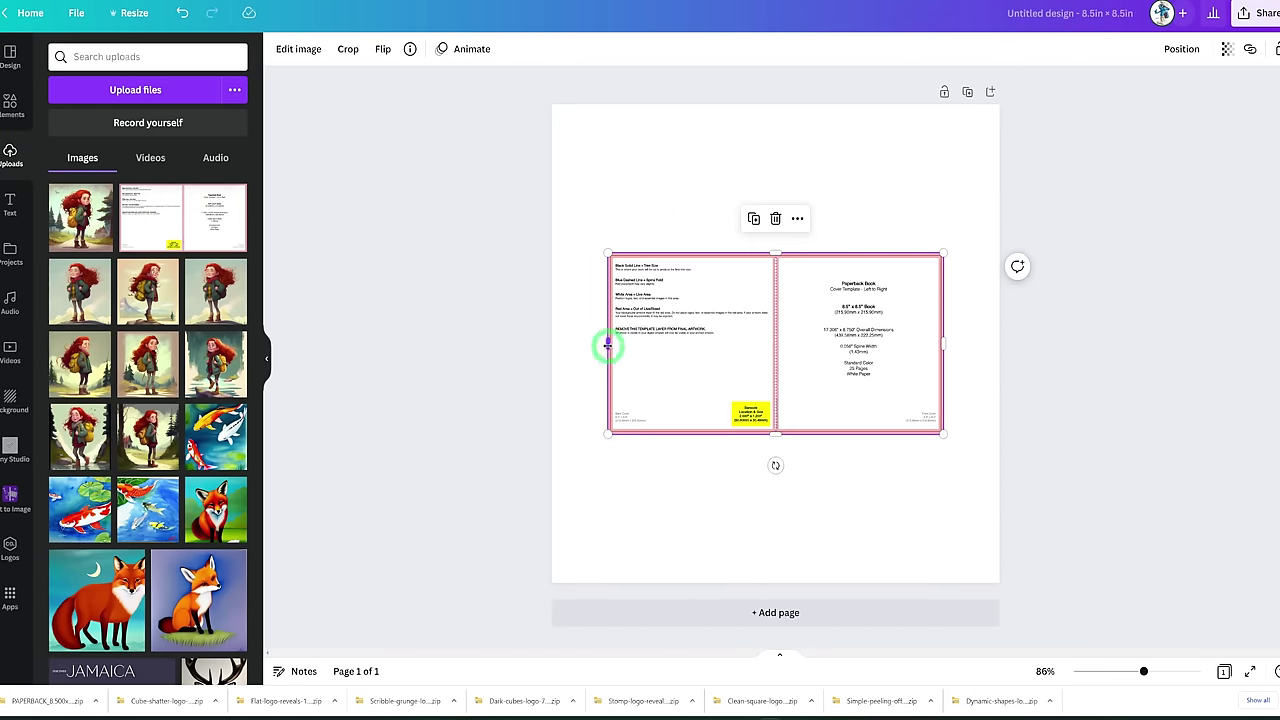